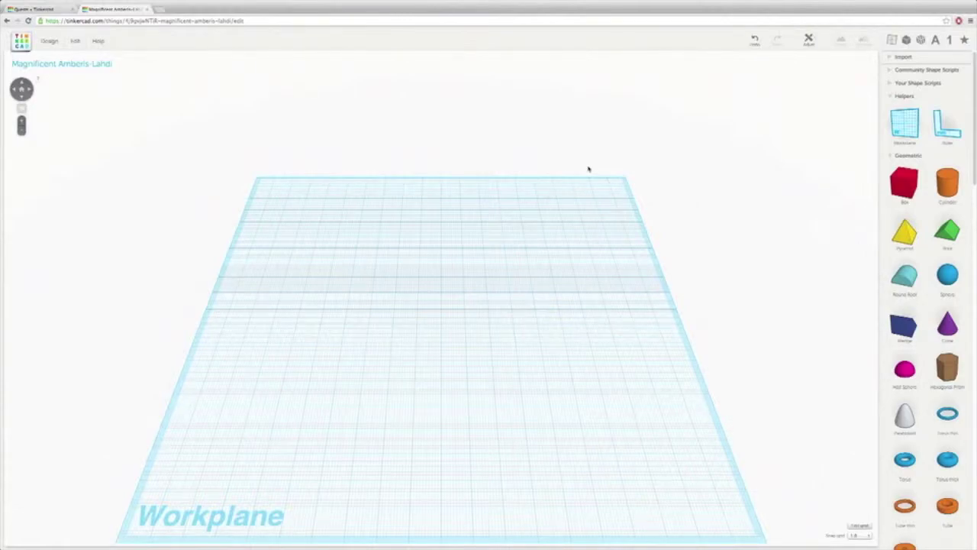
# Look through the lessons on the Tinkercad Quests page and return to the open design
pyautogui.click(34, 9)
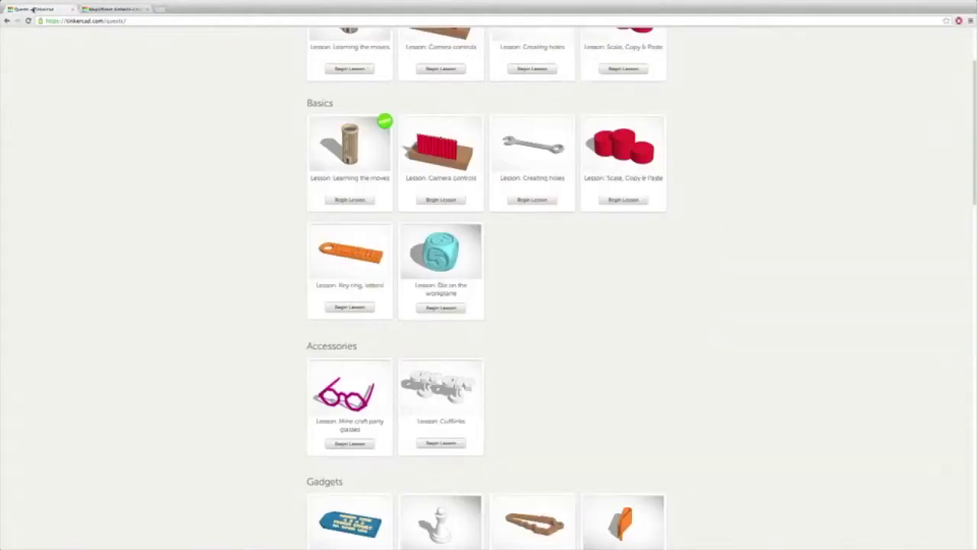
pyautogui.scroll(3, 194, 99)
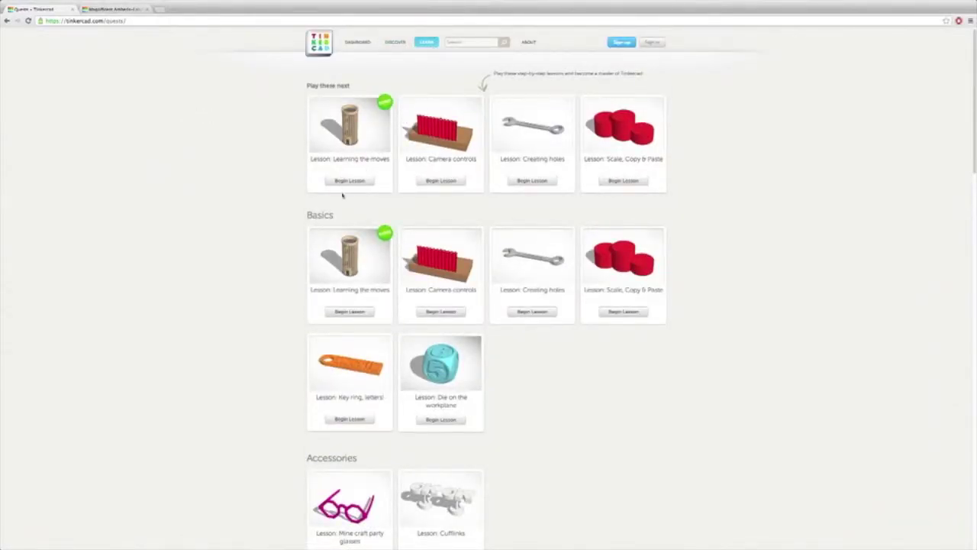
pyautogui.scroll(-1, 316, 227)
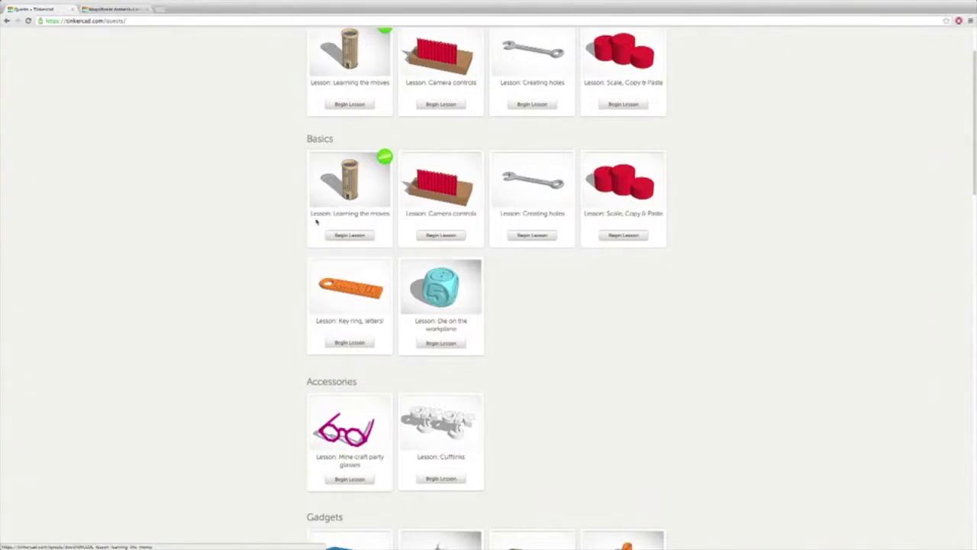
pyautogui.scroll(-1, 338, 201)
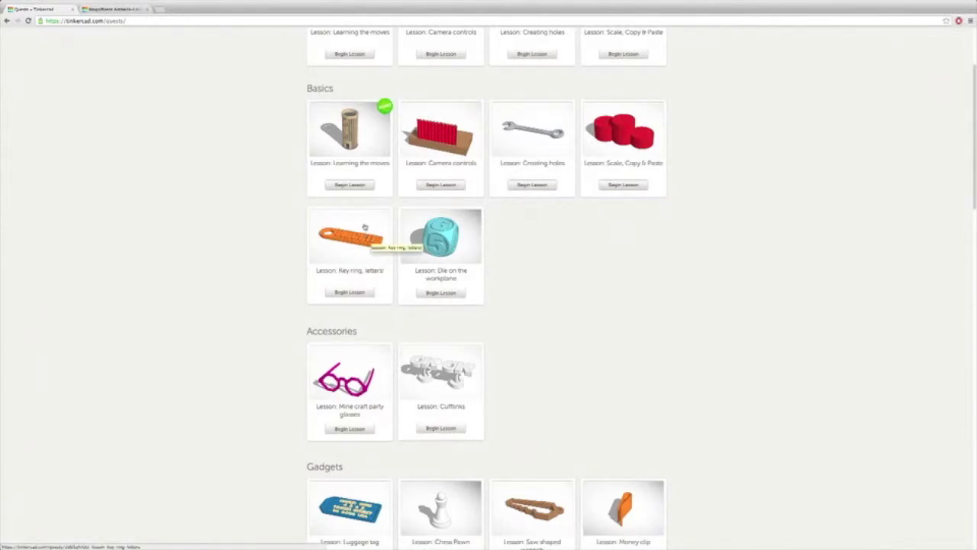
pyautogui.click(130, 9)
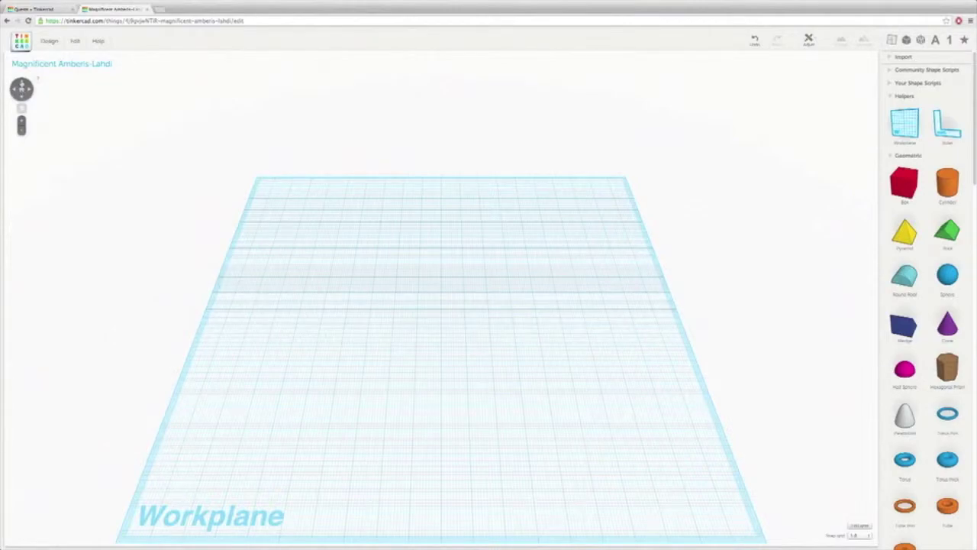
# Place a box near the middle of the workplane and stretch it wider from a base corner
pyautogui.click(20, 88)
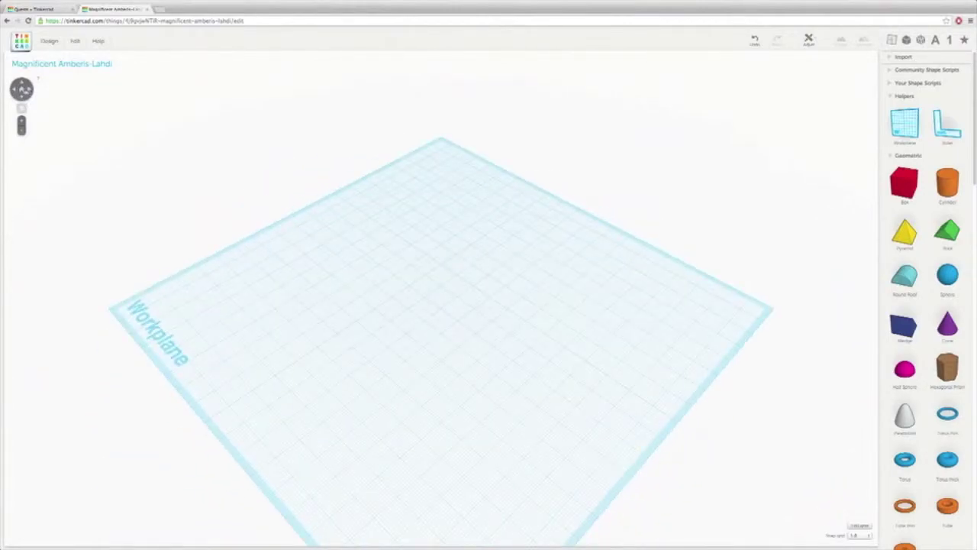
pyautogui.click(18, 88)
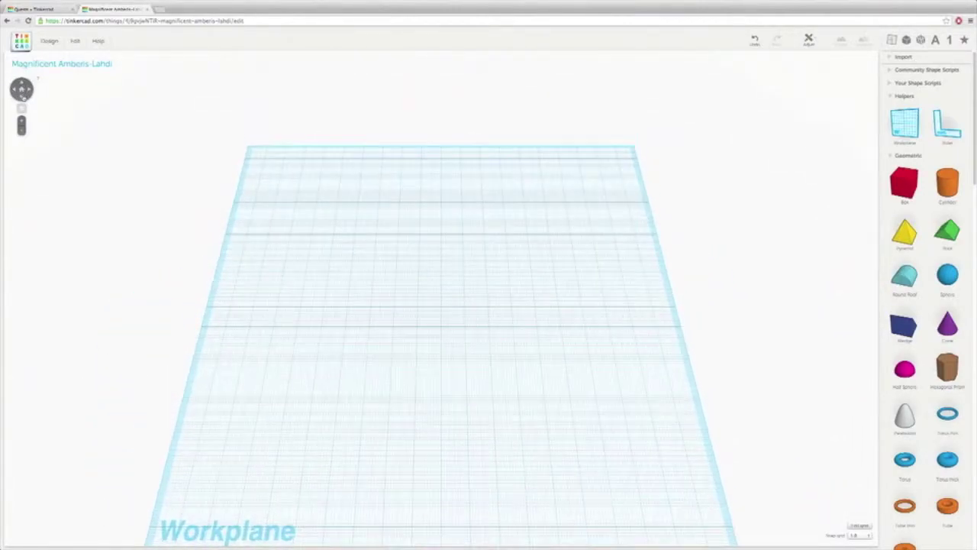
pyautogui.click(22, 131)
pyautogui.click(21, 119)
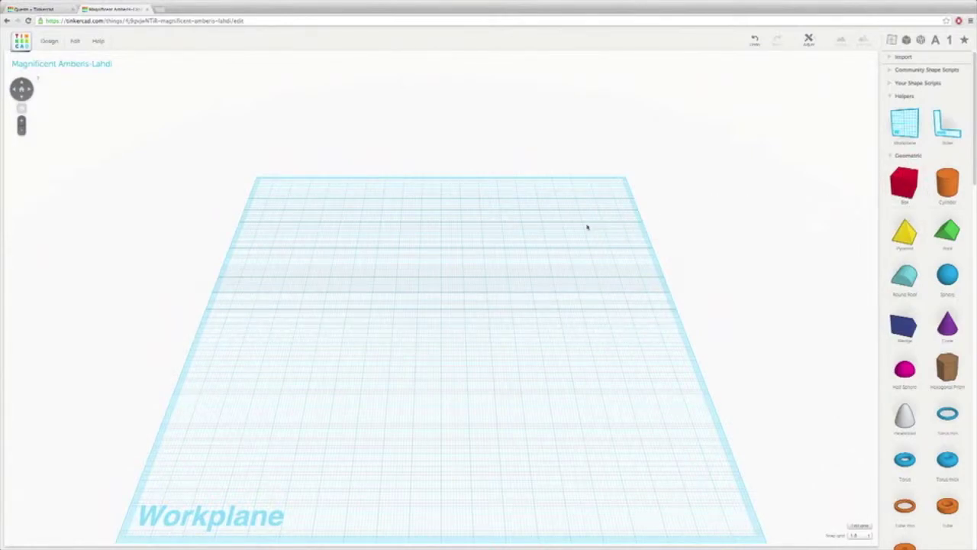
pyautogui.moveTo(904, 183); pyautogui.dragTo(431, 306)
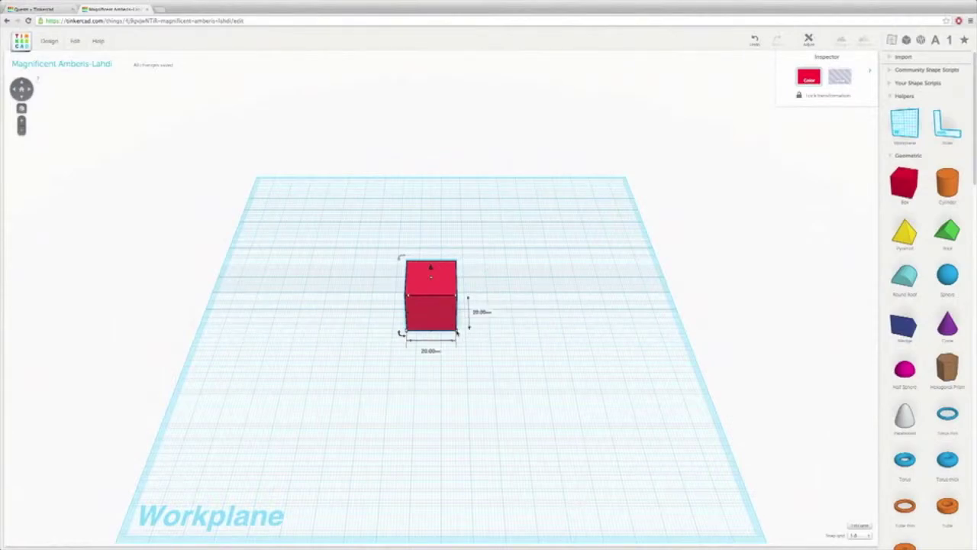
pyautogui.moveTo(455, 330); pyautogui.dragTo(477, 332)
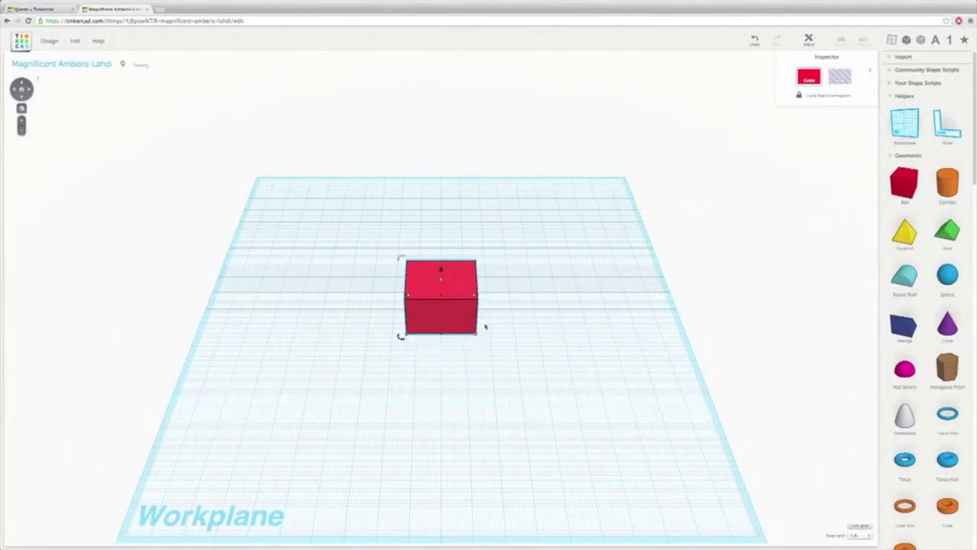
# Try rotating the red box with two of its rotation arrows
pyautogui.click(554, 298)
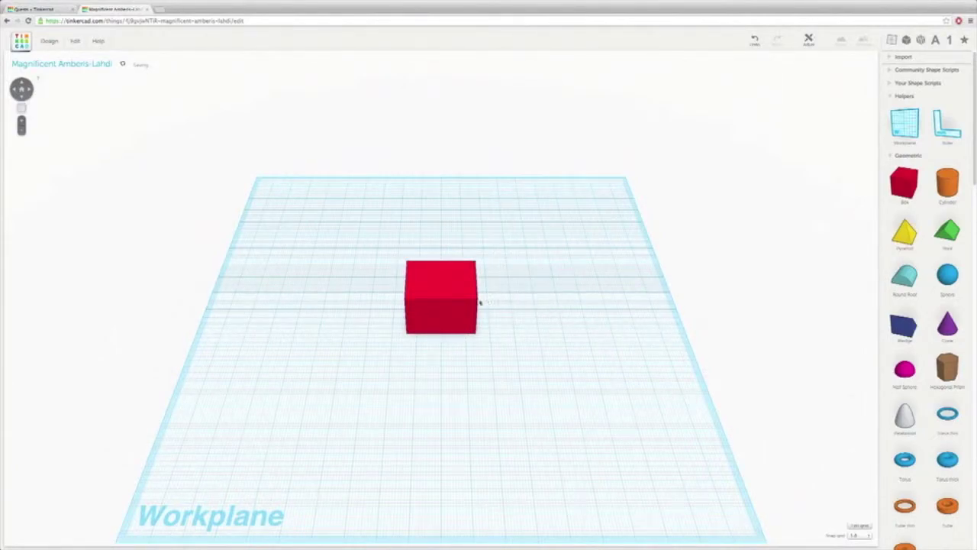
pyautogui.click(451, 312)
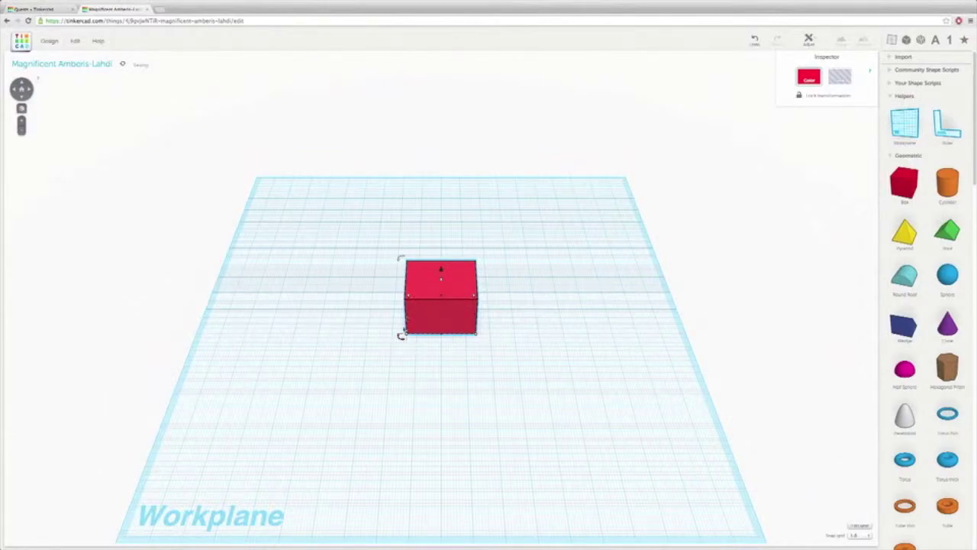
pyautogui.moveTo(398, 340)
pyautogui.moveTo(398, 337)
pyautogui.mouseDown()
pyautogui.moveTo(429, 346)
pyautogui.moveTo(468, 336)
pyautogui.moveTo(457, 344)
pyautogui.moveTo(399, 336)
pyautogui.mouseUp()
pyautogui.moveTo(401, 255)
pyautogui.mouseDown()
pyautogui.moveTo(388, 262)
pyautogui.moveTo(386, 286)
pyautogui.moveTo(399, 258)
pyautogui.mouseUp()
pyautogui.click(428, 370)
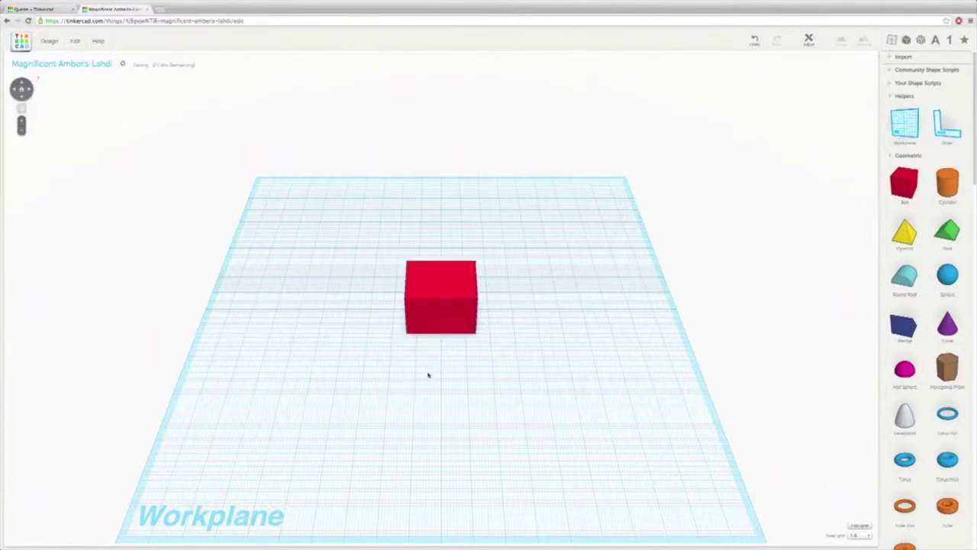
# Examine the red box up close and from several angles by zooming, panning and orbiting the view
pyautogui.click(439, 309)
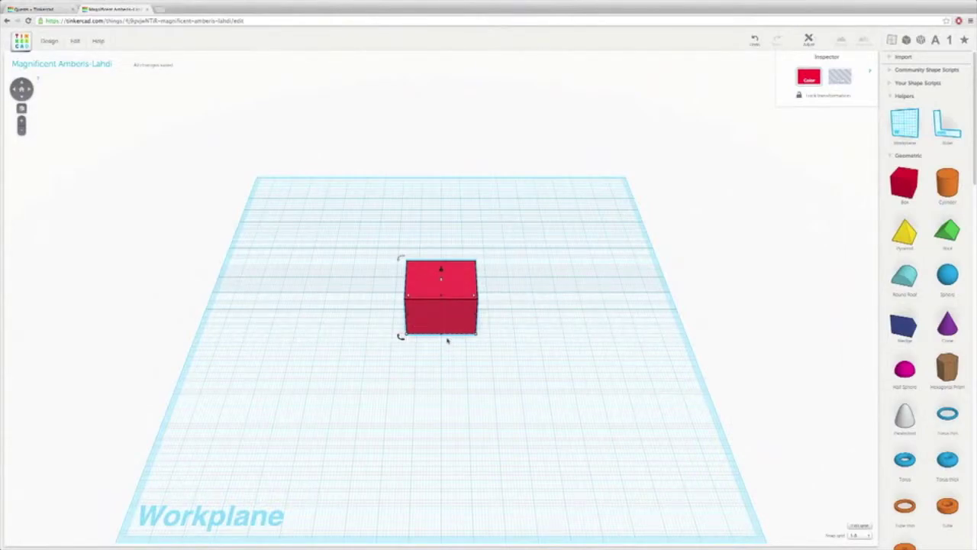
pyautogui.scroll(5, 448, 339)
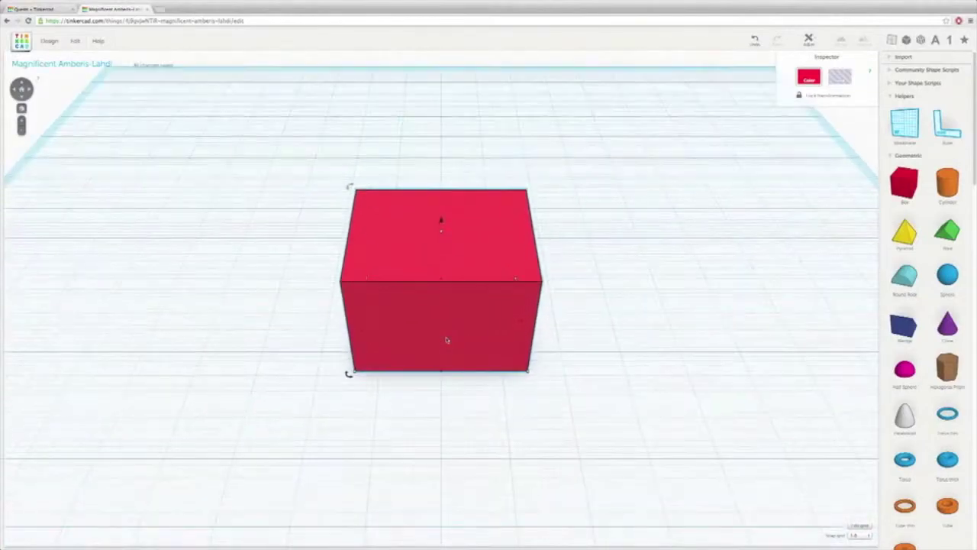
pyautogui.scroll(-6, 448, 340)
pyautogui.scroll(2, 448, 339)
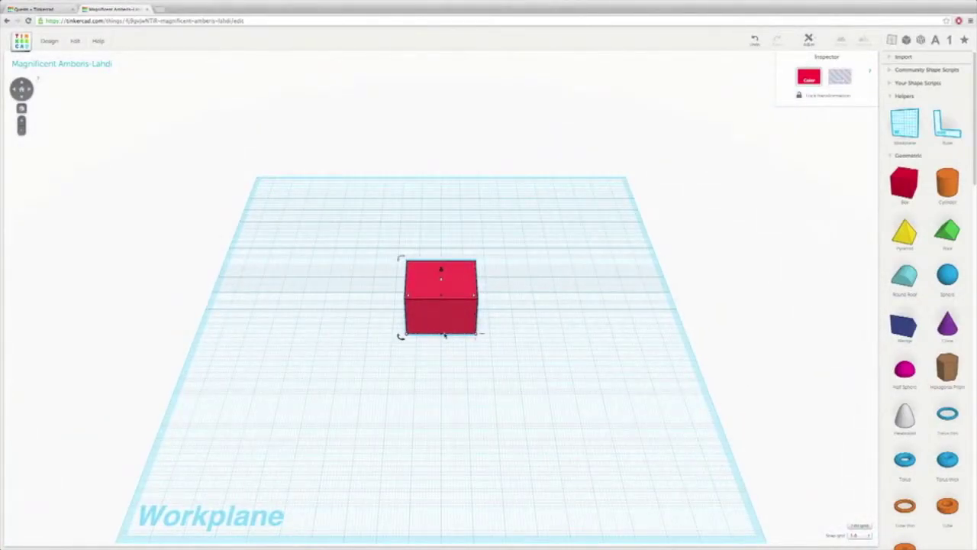
pyautogui.moveTo(467, 334); pyautogui.dragTo(469, 288, button='middle')
pyautogui.scroll(6, 456, 297)
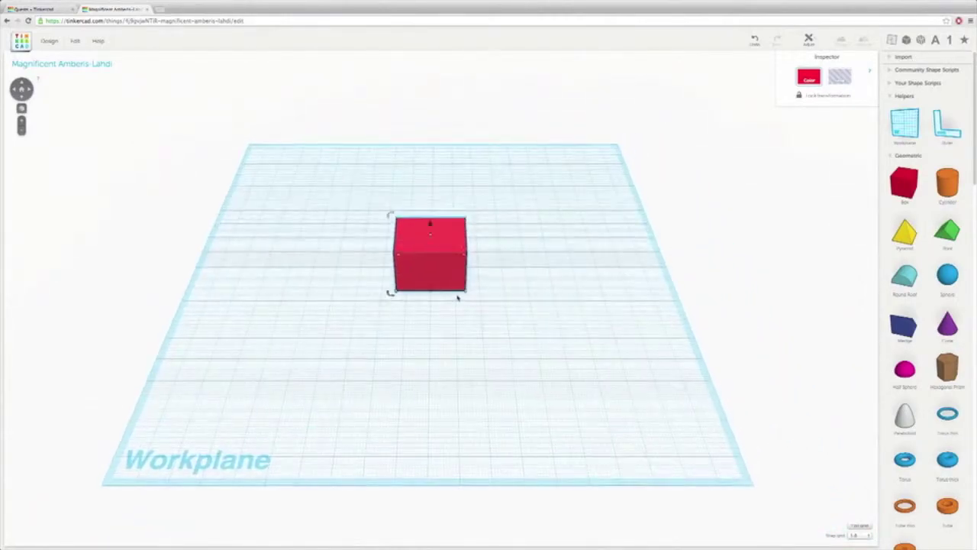
pyautogui.scroll(-3, 454, 294)
pyautogui.moveTo(453, 294); pyautogui.dragTo(500, 386, button='middle')
pyautogui.moveTo(553, 340)
pyautogui.mouseDown(button='right')
pyautogui.moveTo(570, 413)
pyautogui.moveTo(506, 371)
pyautogui.moveTo(442, 389)
pyautogui.moveTo(339, 343)
pyautogui.moveTo(426, 366)
pyautogui.moveTo(591, 320)
pyautogui.moveTo(585, 314)
pyautogui.moveTo(553, 332)
pyautogui.mouseUp(button='right')
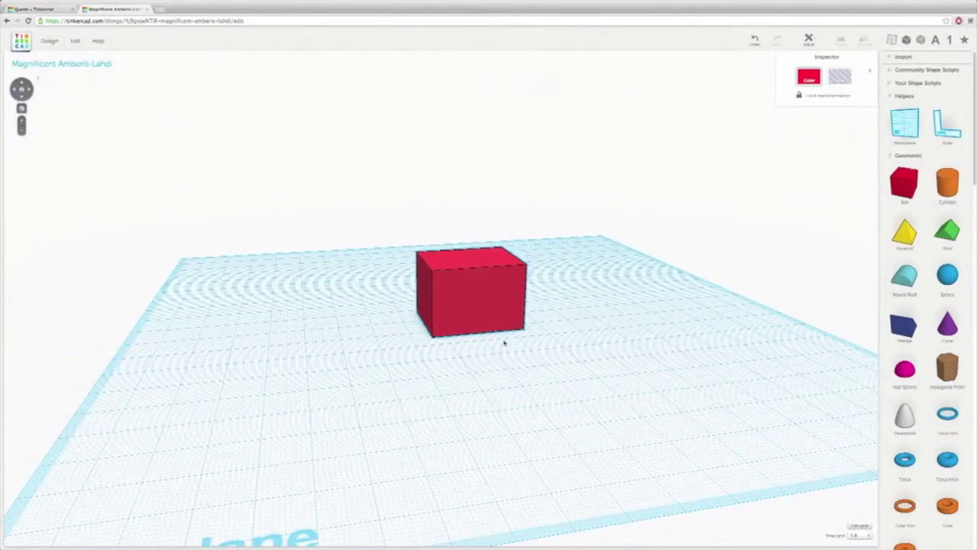
pyautogui.scroll(5, 504, 344)
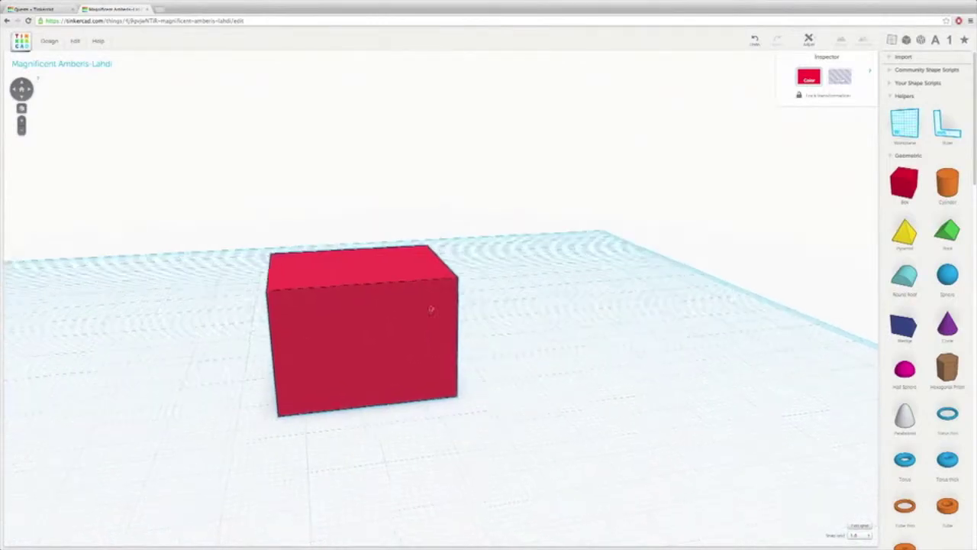
pyautogui.click(431, 309)
pyautogui.scroll(-3, 430, 308)
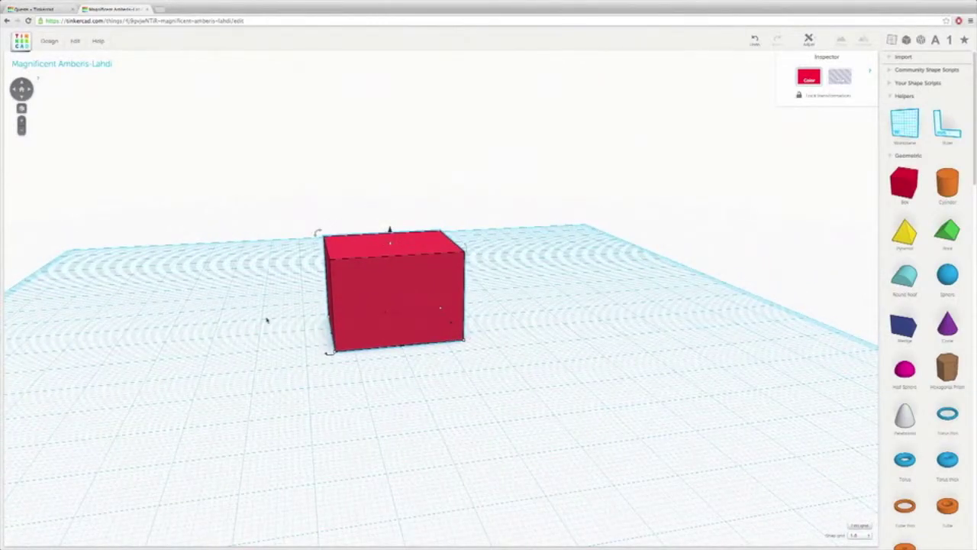
pyautogui.scroll(5, 266, 321)
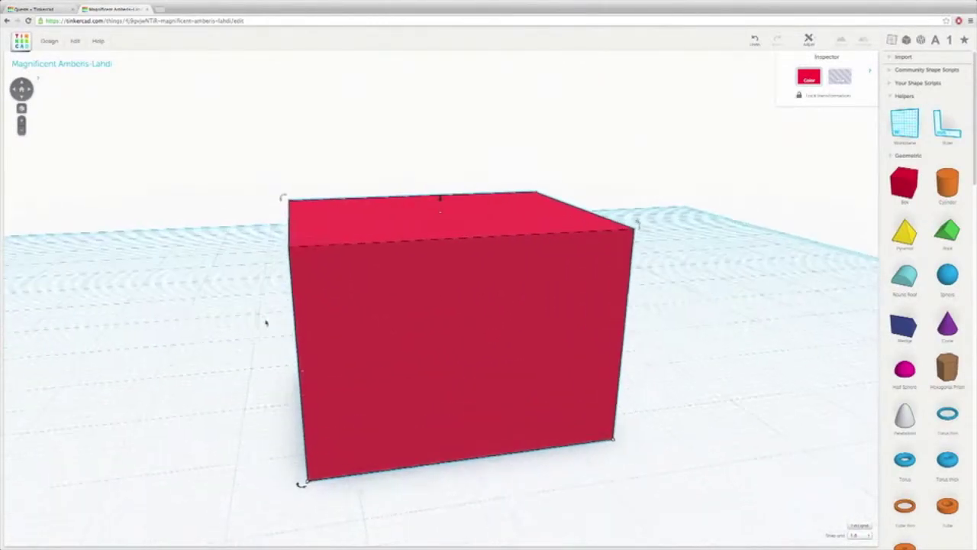
pyautogui.moveTo(550, 363); pyautogui.dragTo(491, 377, button='right')
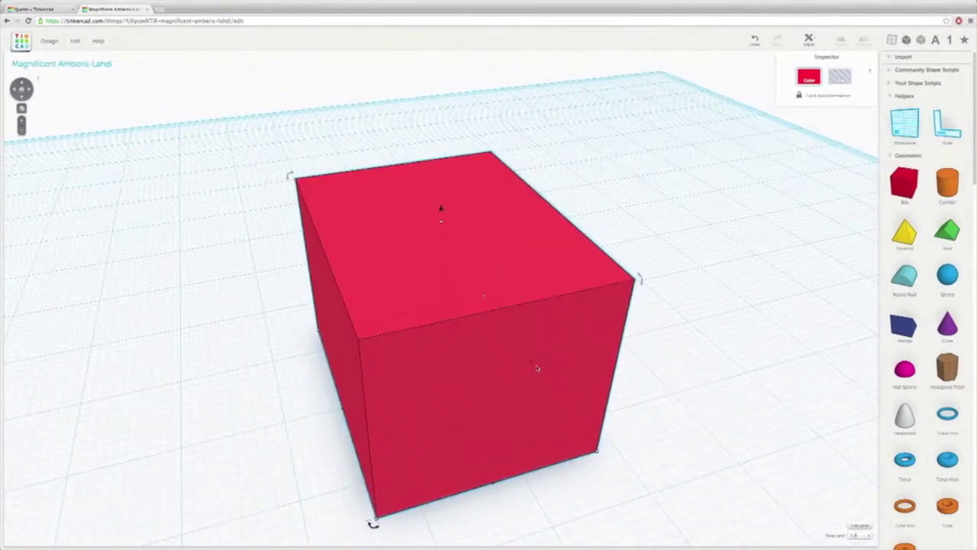
# Place two more boxes on the workplane and focus the view on an added one
pyautogui.moveTo(905, 182); pyautogui.dragTo(124, 222)
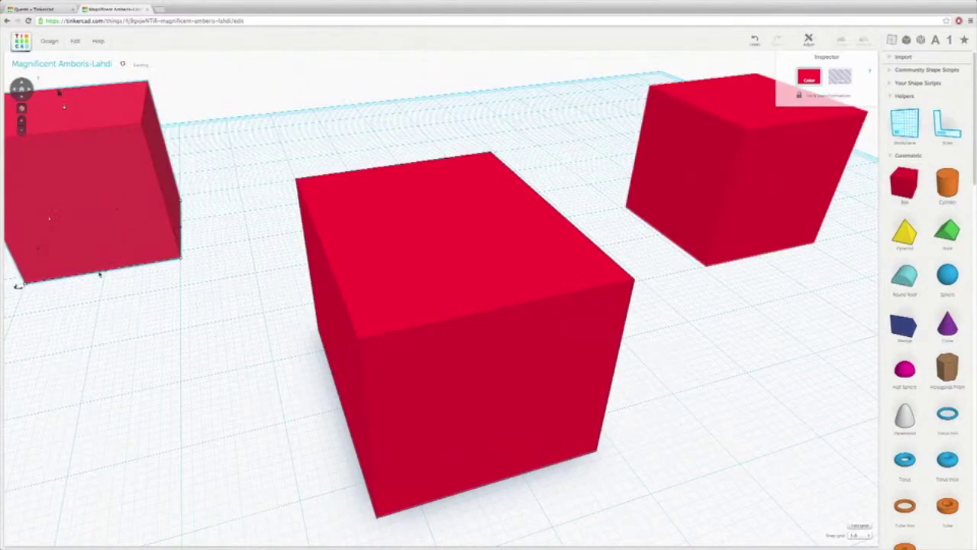
pyautogui.press('f')
pyautogui.moveTo(533, 345); pyautogui.dragTo(252, 195, button='right')
pyautogui.click(203, 200)
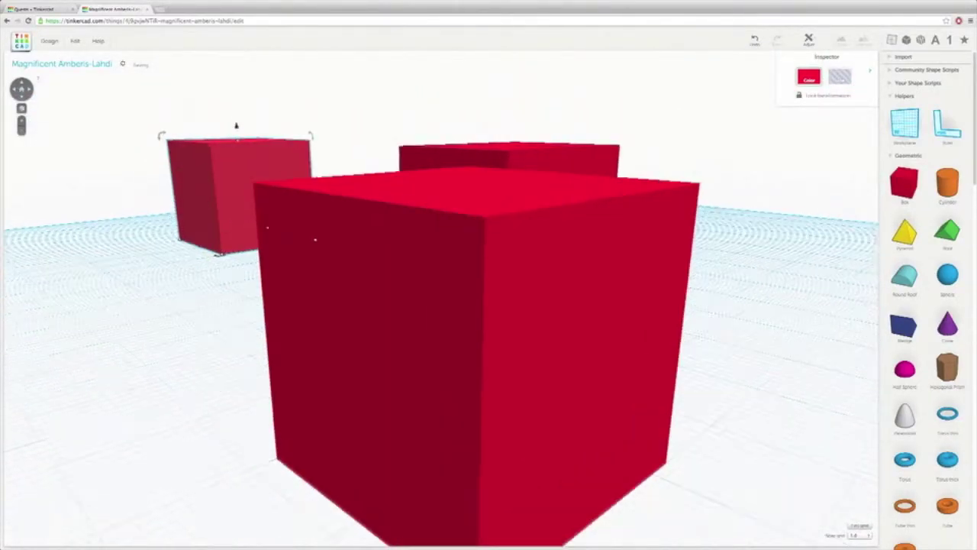
pyautogui.press('f')
pyautogui.moveTo(336, 279); pyautogui.dragTo(576, 353, button='right')
# Delete the two extra boxes, keeping only the original wider box
pyautogui.scroll(-5, 492, 326)
pyautogui.press('Delete')
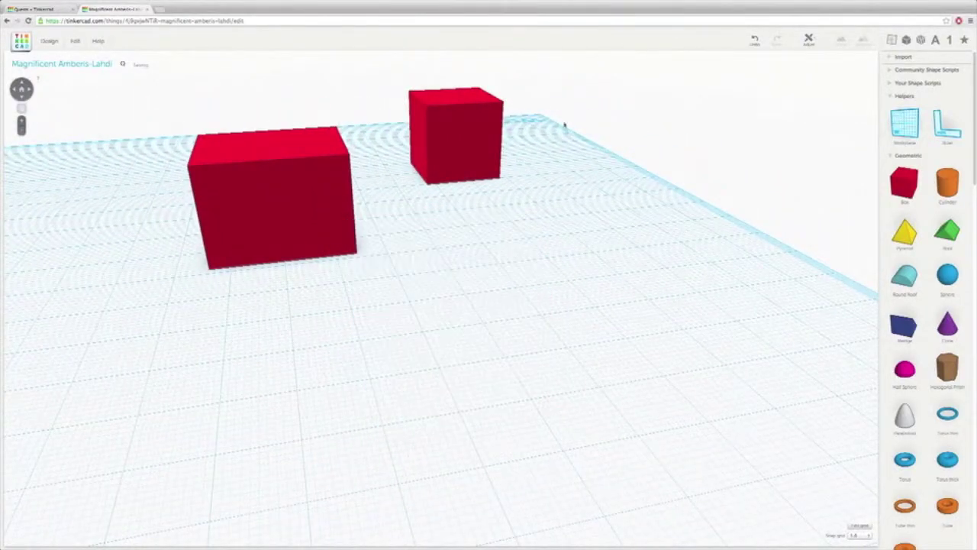
pyautogui.click(454, 144)
pyautogui.press('Delete')
# Focus on the remaining red box and reduce its height
pyautogui.click(332, 216)
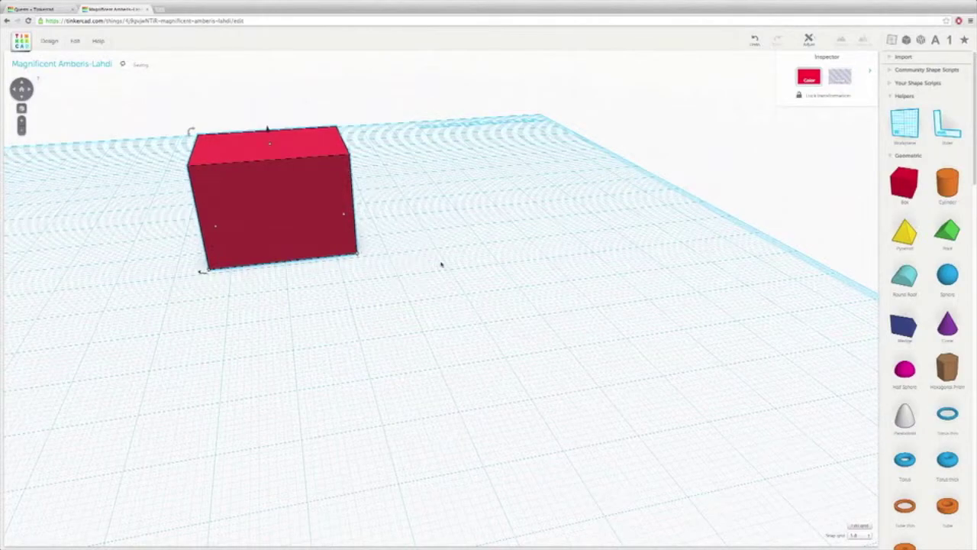
pyautogui.press('f')
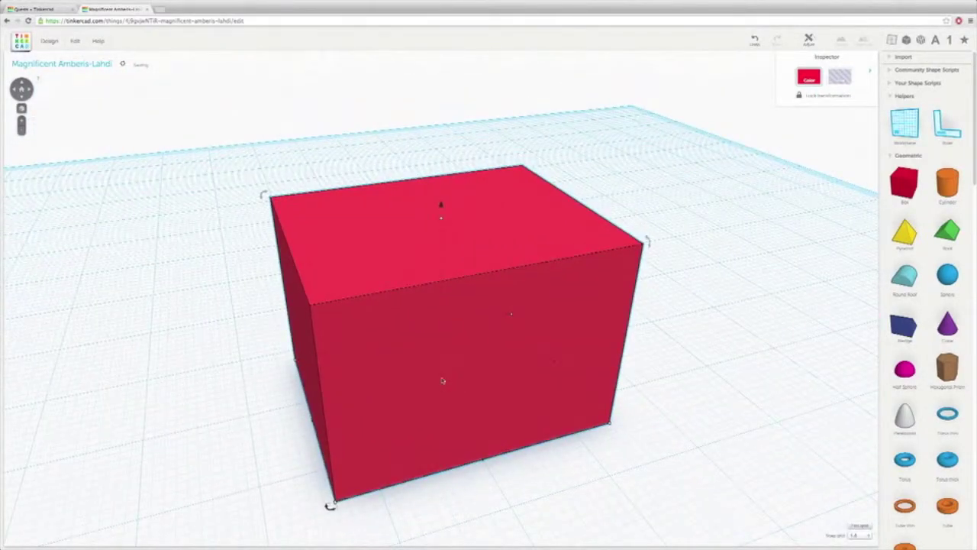
pyautogui.scroll(-5, 393, 343)
pyautogui.press('Escape')
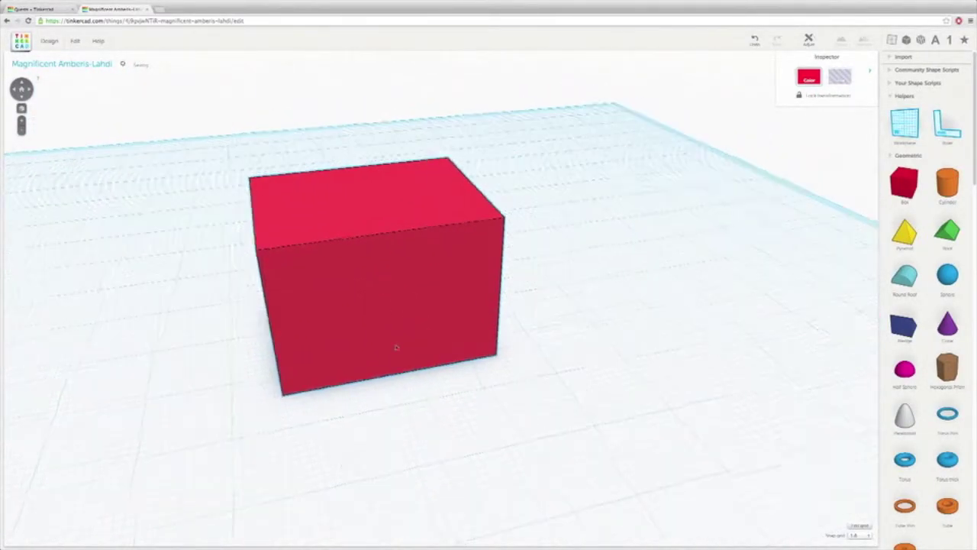
pyautogui.moveTo(397, 347); pyautogui.dragTo(376, 355, button='right')
pyautogui.moveTo(485, 371); pyautogui.dragTo(454, 333)
pyautogui.moveTo(517, 340); pyautogui.dragTo(351, 304, button='right')
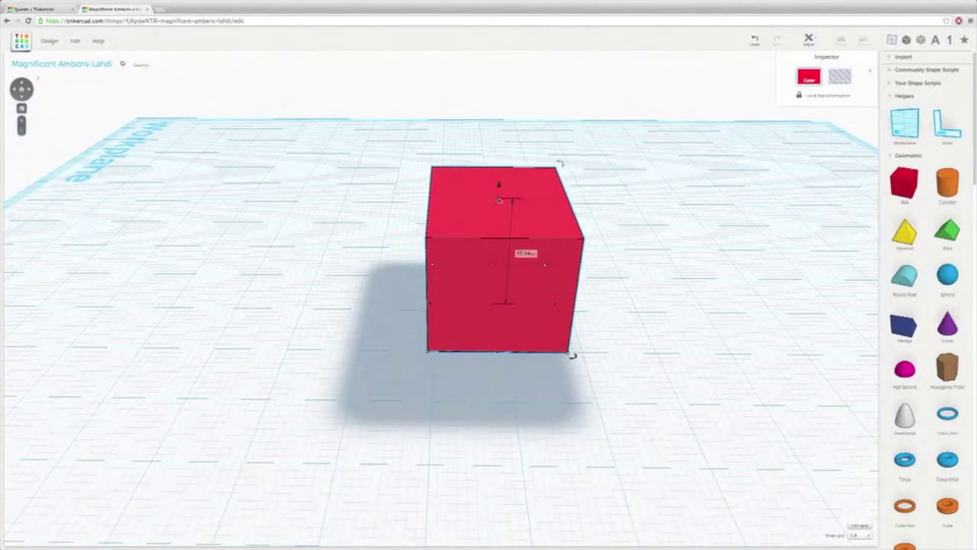
pyautogui.moveTo(498, 199)
pyautogui.mouseDown()
pyautogui.moveTo(495, 277)
pyautogui.moveTo(511, 72)
pyautogui.moveTo(504, 364)
pyautogui.moveTo(509, 166)
pyautogui.moveTo(512, 219)
pyautogui.moveTo(497, 282)
pyautogui.moveTo(502, 161)
pyautogui.moveTo(505, 217)
pyautogui.mouseUp()
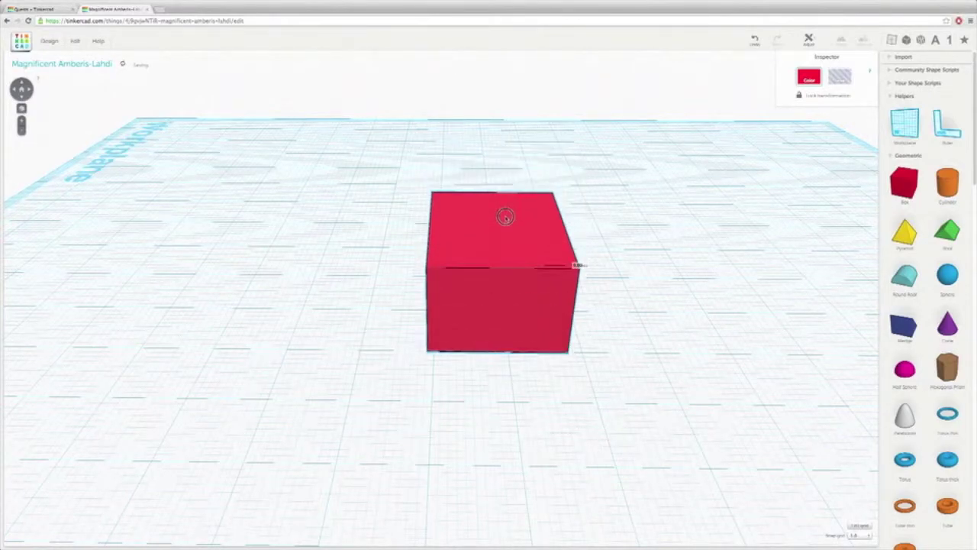
pyautogui.moveTo(394, 327); pyautogui.dragTo(561, 334, button='right')
pyautogui.moveTo(417, 321); pyautogui.dragTo(458, 285, button='right')
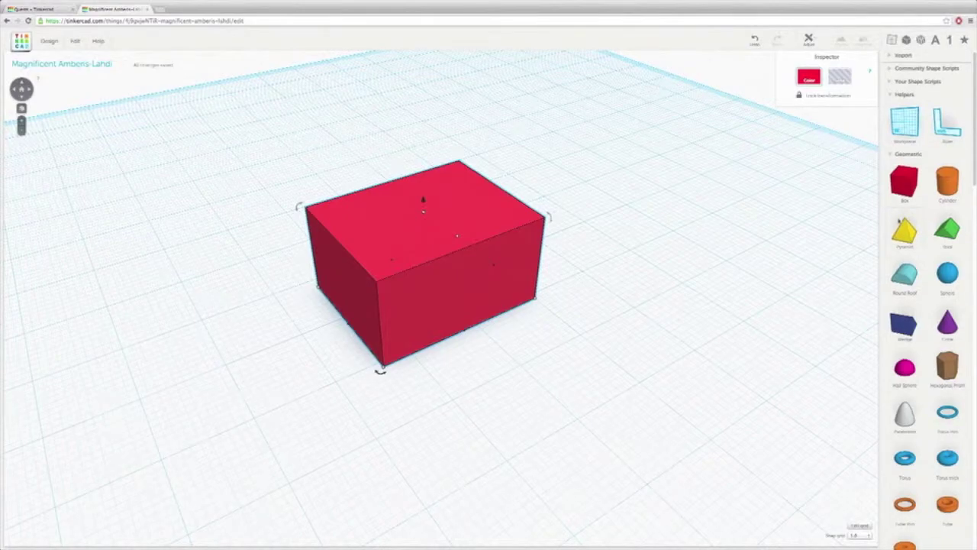
# Add a cylinder, a green roof and a round roof around the red box, with the round roof against it
pyautogui.scroll(-1, 901, 221)
pyautogui.moveTo(947, 149); pyautogui.dragTo(566, 213)
pyautogui.moveTo(948, 197); pyautogui.dragTo(563, 278)
pyautogui.moveTo(924, 249); pyautogui.dragTo(458, 366)
pyautogui.moveTo(690, 313); pyautogui.dragTo(530, 338, button='right')
pyautogui.scroll(-5, 555, 332)
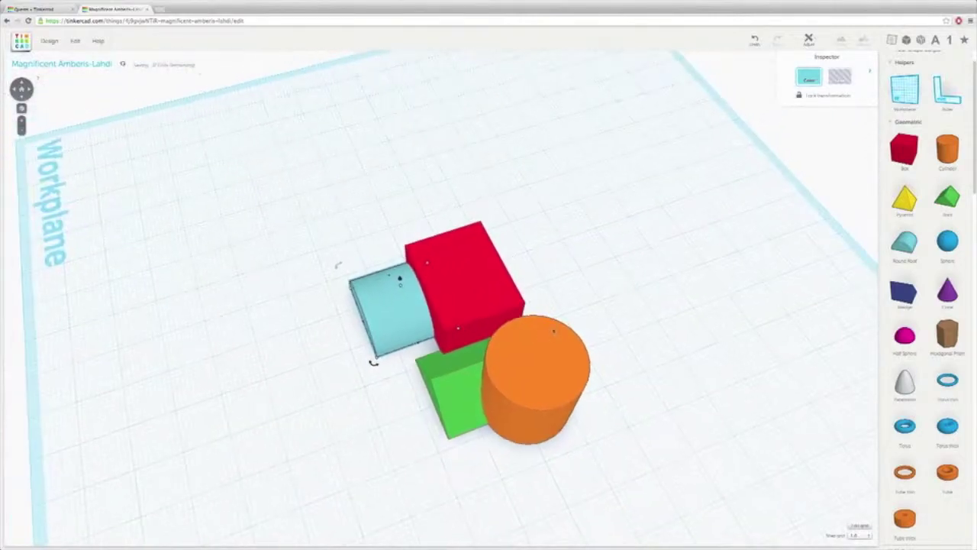
pyautogui.moveTo(443, 294); pyautogui.dragTo(626, 323, button='right')
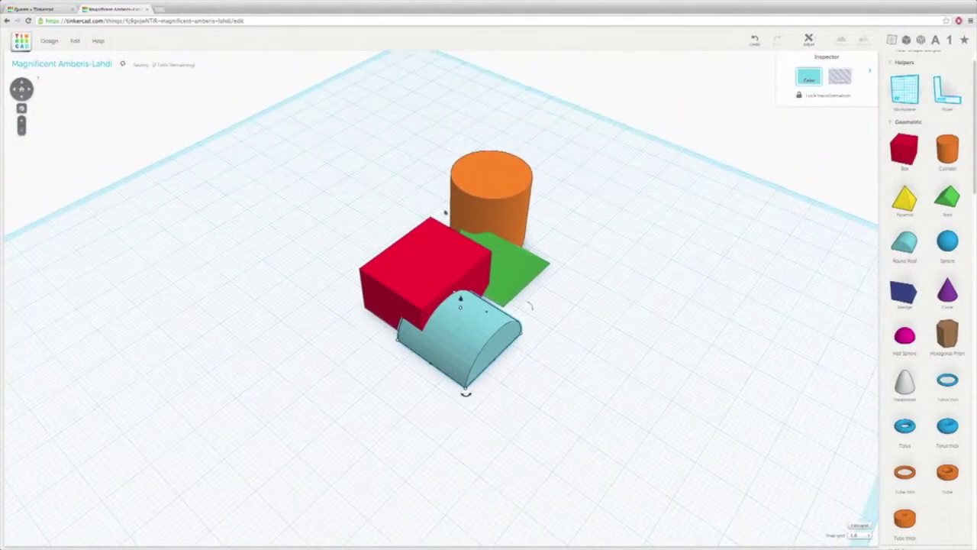
# Move the round roof about 2 mm along the workplane beside the red box
pyautogui.moveTo(328, 148); pyautogui.dragTo(569, 374)
pyautogui.click(640, 375)
pyautogui.moveTo(640, 375); pyautogui.dragTo(442, 364, button='right')
pyautogui.moveTo(436, 334); pyautogui.dragTo(424, 341)
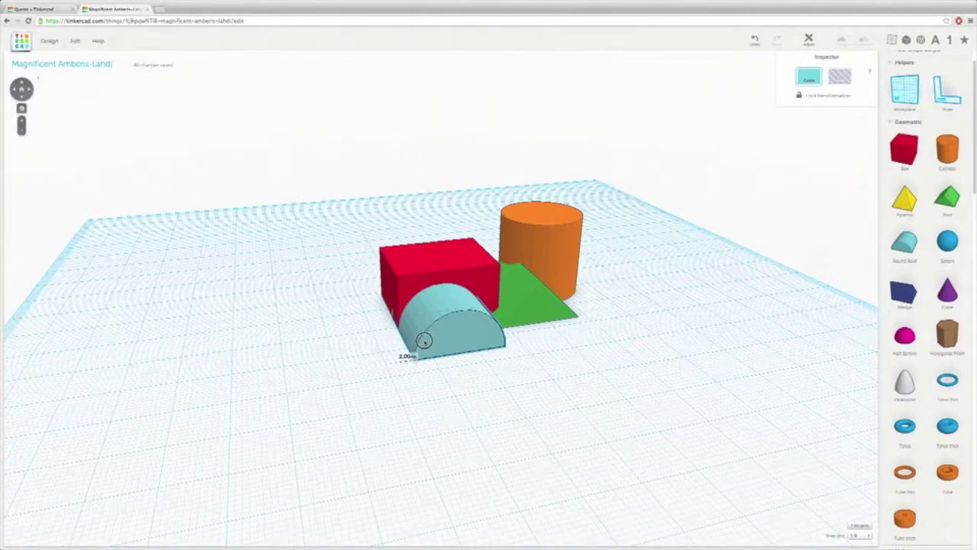
pyautogui.moveTo(424, 344); pyautogui.dragTo(571, 400, button='right')
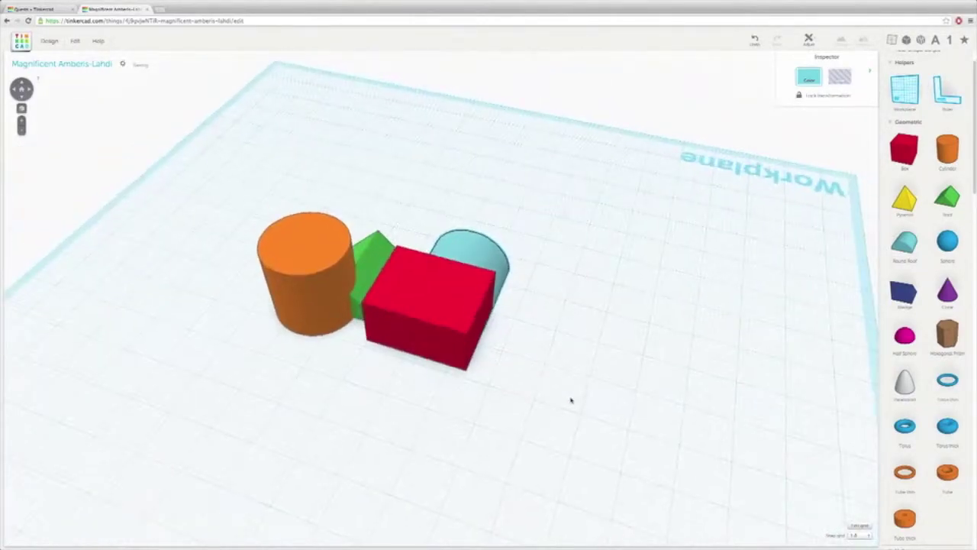
# Try selecting the red box and the round roof together, both one at a time and with an area selection
pyautogui.moveTo(623, 277); pyautogui.dragTo(416, 249, button='right')
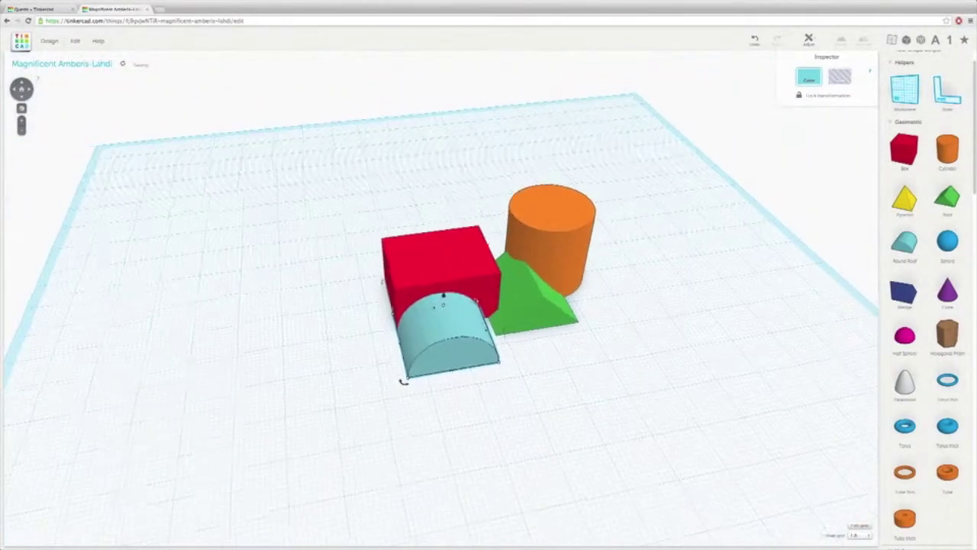
pyautogui.scroll(3, 475, 301)
pyautogui.scroll(3, 476, 300)
pyautogui.moveTo(478, 339); pyautogui.dragTo(546, 321, button='right')
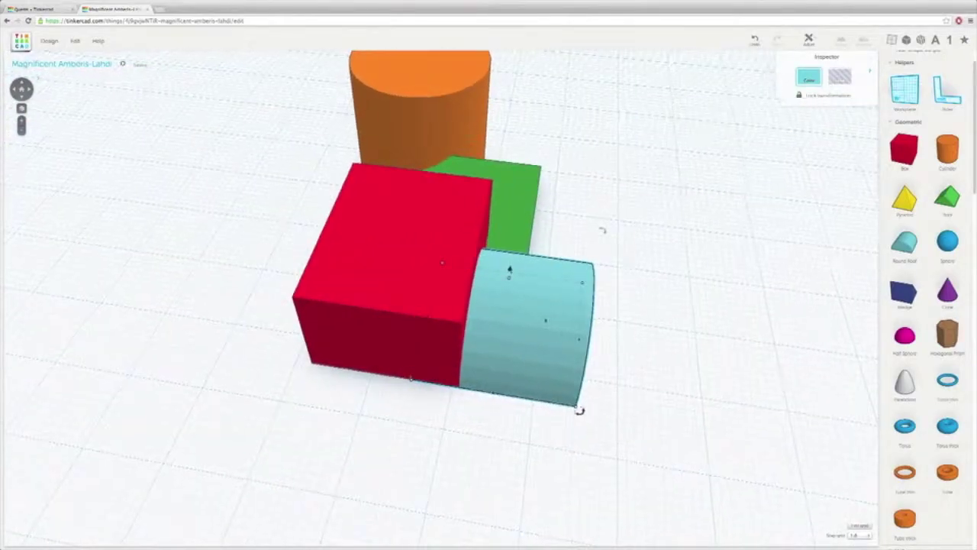
pyautogui.click(428, 230)
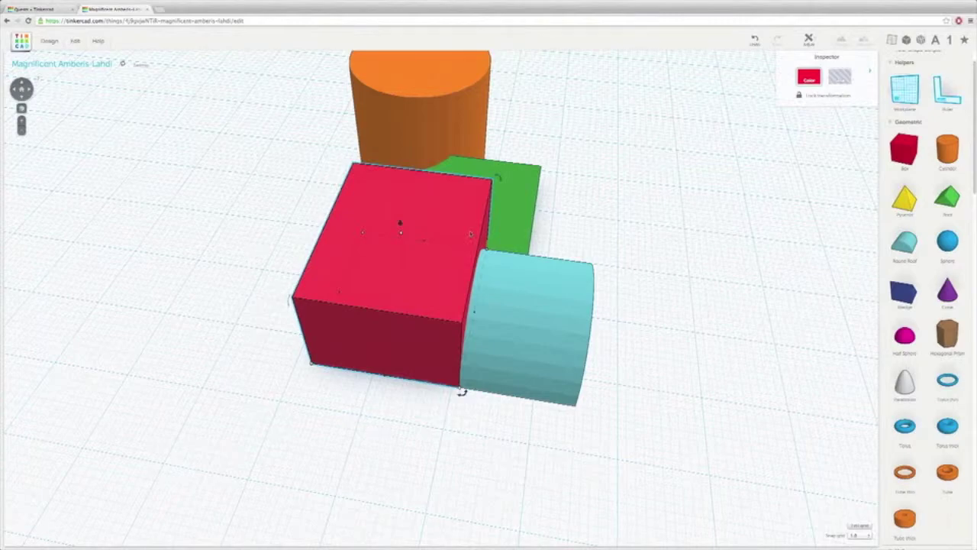
pyautogui.moveTo(461, 392); pyautogui.dragTo(443, 399, button='right')
pyautogui.keyDown('shift'); pyautogui.click(448, 365); pyautogui.keyUp('shift')
pyautogui.click(361, 154)
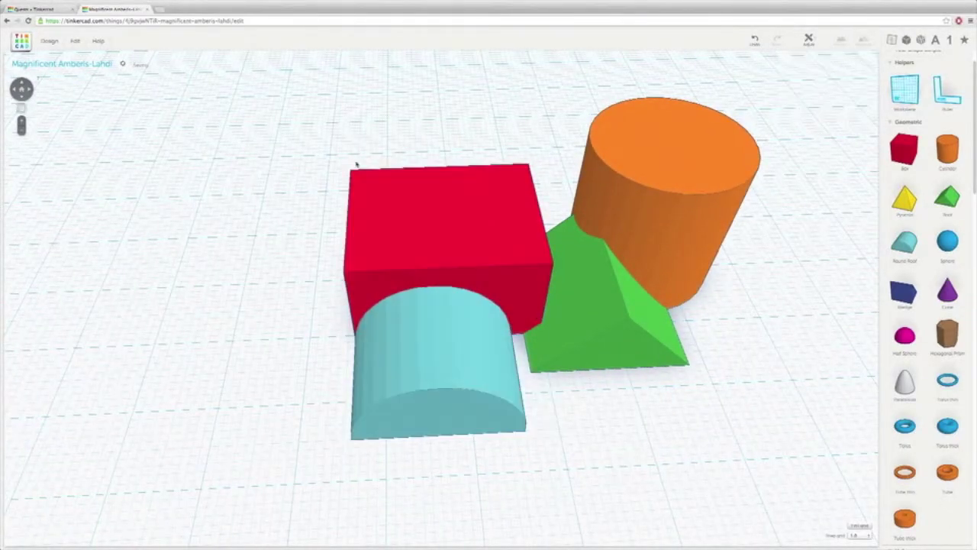
pyautogui.moveTo(212, 165); pyautogui.dragTo(477, 438)
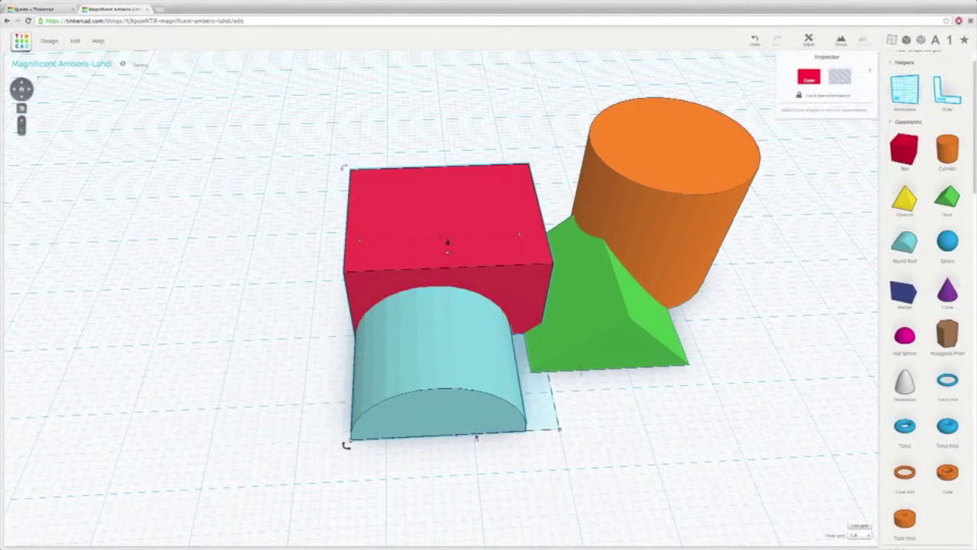
pyautogui.click(312, 256)
# Group the red box and the round roof into a single shape
pyautogui.click(375, 219)
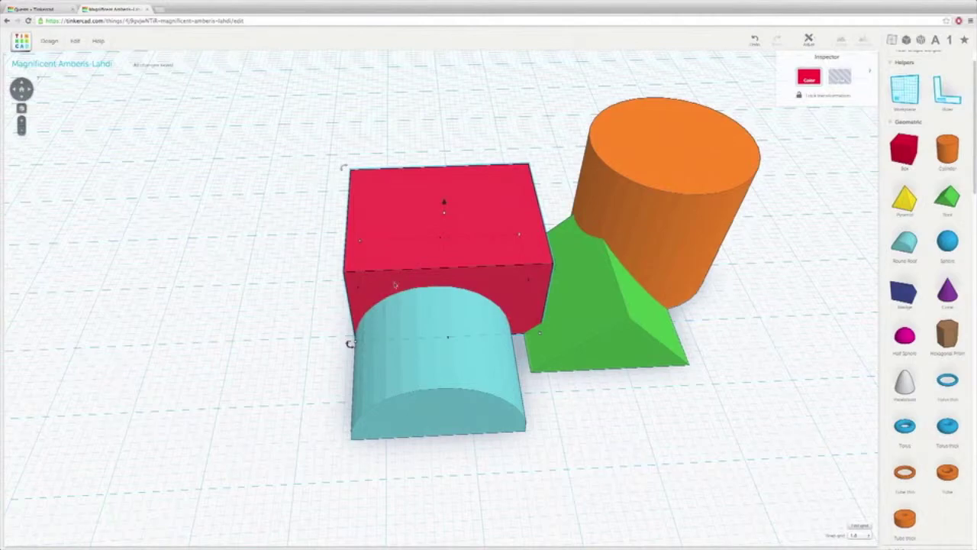
pyautogui.keyDown('shift'); pyautogui.click(417, 369); pyautogui.keyUp('shift')
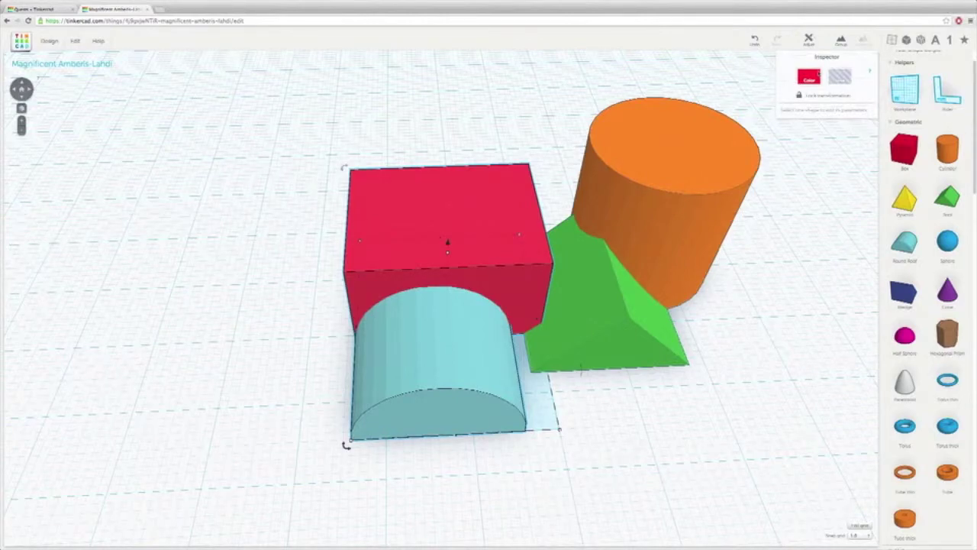
pyautogui.click(841, 40)
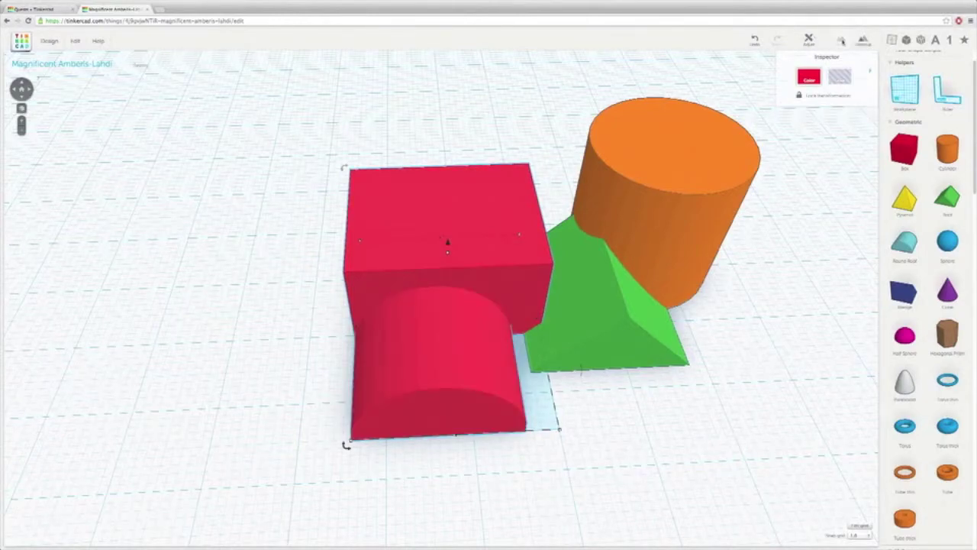
# Move the grouped box and round roof across the workplane, away from the orange cylinder
pyautogui.moveTo(468, 312); pyautogui.dragTo(465, 280)
pyautogui.moveTo(465, 280); pyautogui.dragTo(507, 333, button='right')
pyautogui.moveTo(536, 400); pyautogui.dragTo(687, 214, button='right')
pyautogui.moveTo(273, 284); pyautogui.dragTo(531, 185, button='right')
pyautogui.moveTo(410, 277); pyautogui.dragTo(552, 272)
# Move the green roof so it overlaps the side of the red group and turn it into a hole
pyautogui.click(336, 306)
pyautogui.moveTo(379, 314); pyautogui.dragTo(511, 332)
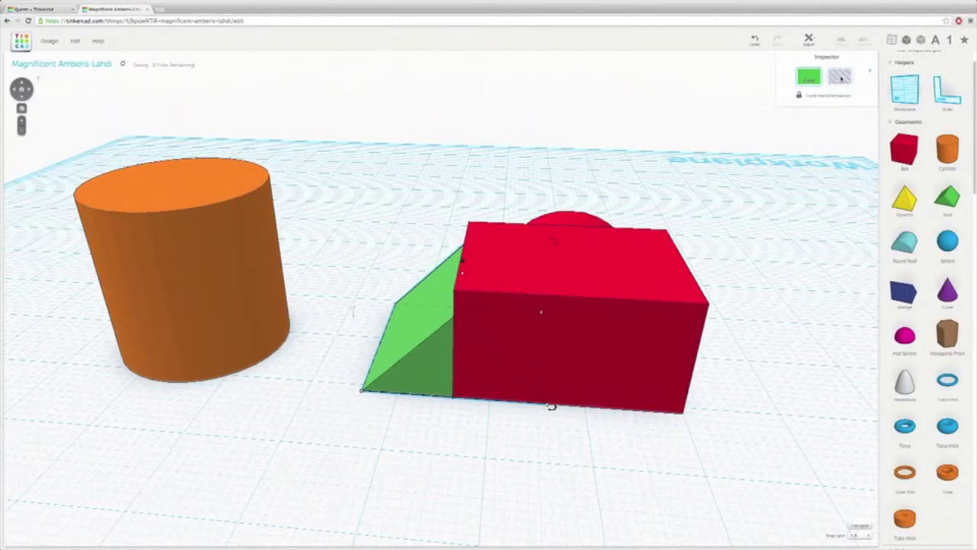
pyautogui.click(841, 77)
# Group the roof-shaped hole with the red shape to cut a slanted side into it
pyautogui.moveTo(537, 273); pyautogui.dragTo(553, 185, button='right')
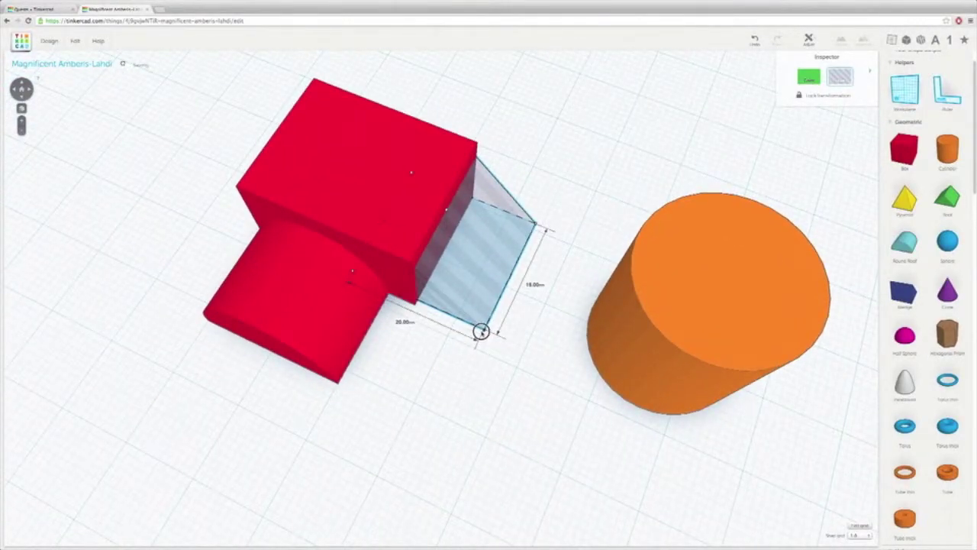
pyautogui.moveTo(482, 331)
pyautogui.mouseDown(button='right')
pyautogui.moveTo(453, 332)
pyautogui.moveTo(451, 277)
pyautogui.moveTo(468, 228)
pyautogui.moveTo(492, 326)
pyautogui.mouseUp(button='right')
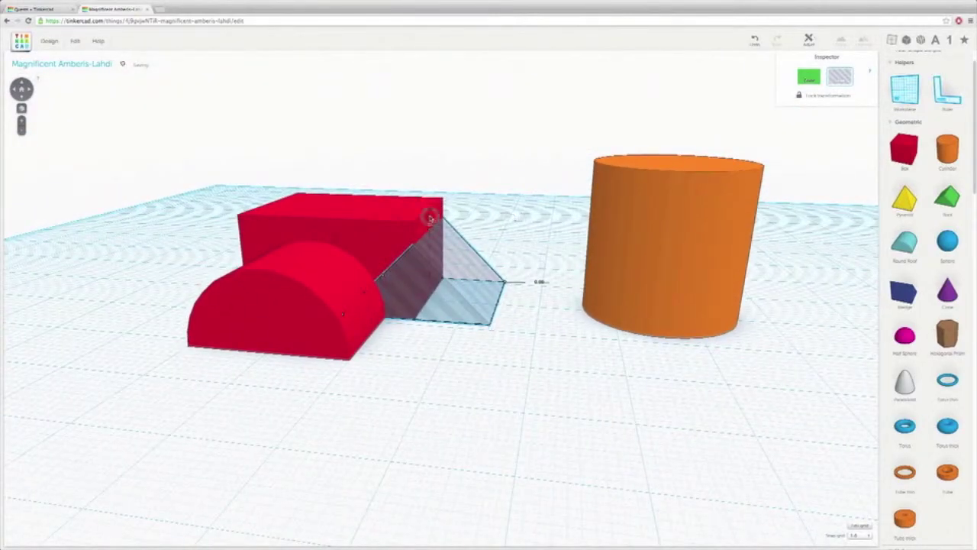
pyautogui.moveTo(462, 254); pyautogui.dragTo(375, 254, button='right')
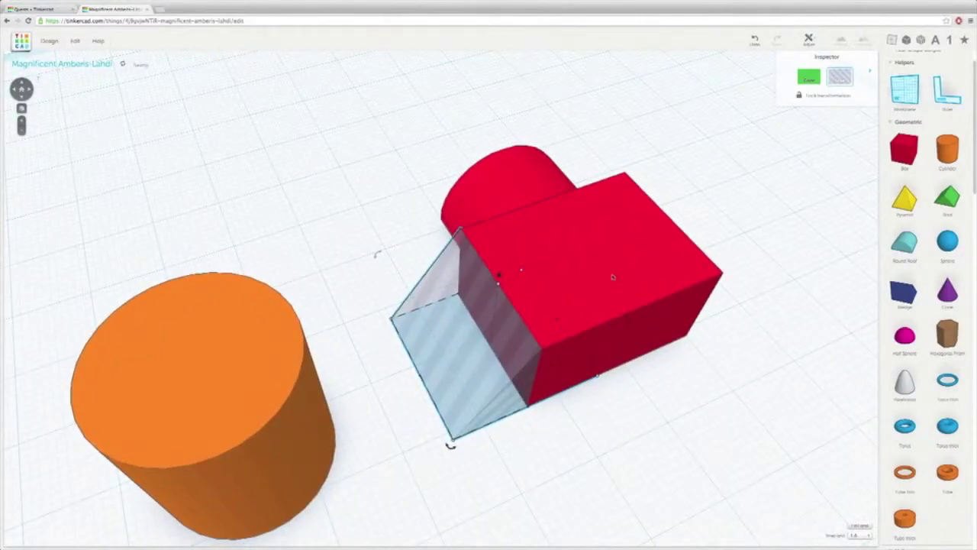
pyautogui.moveTo(657, 445); pyautogui.dragTo(608, 375, button='right')
pyautogui.keyDown('shift'); pyautogui.click(611, 374); pyautogui.keyUp('shift')
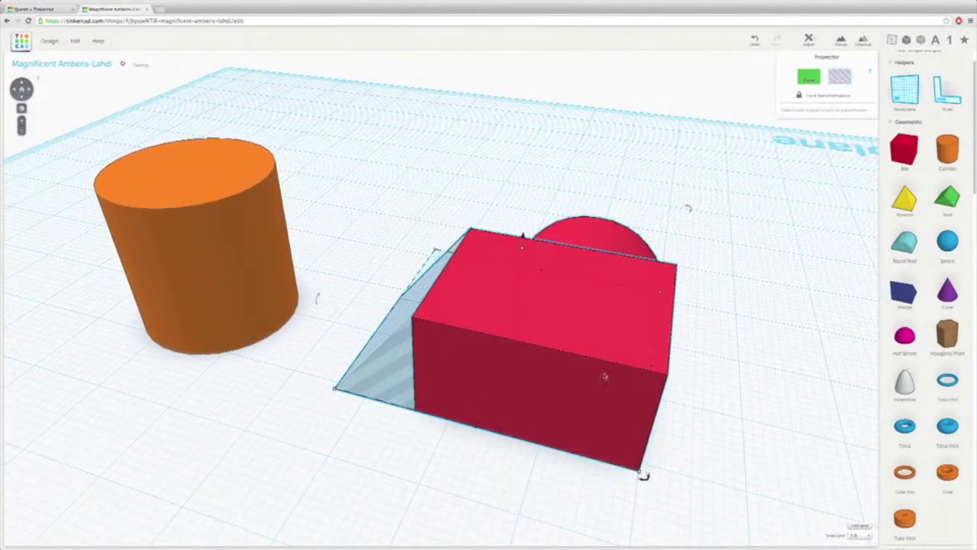
pyautogui.moveTo(754, 235); pyautogui.dragTo(352, 248, button='right')
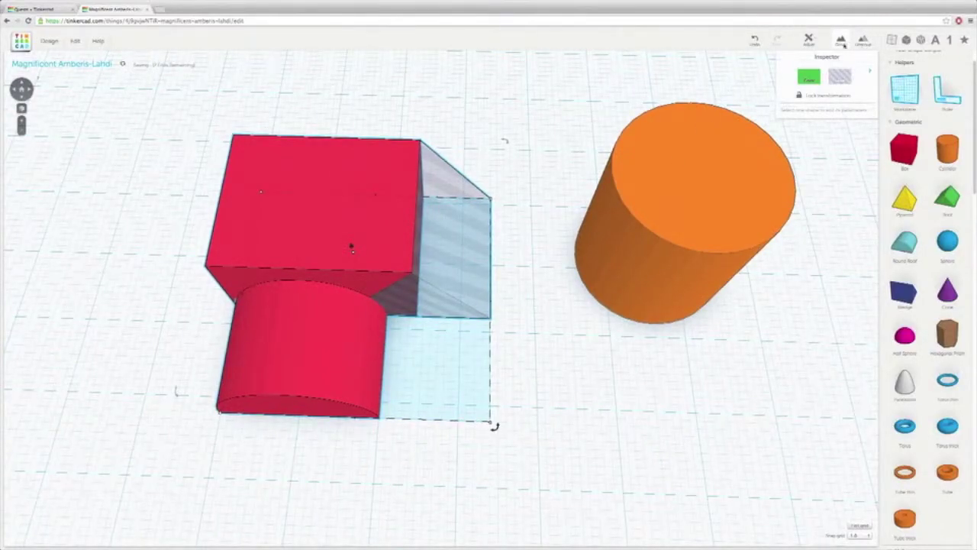
pyautogui.click(842, 42)
# Move the orange cylinder against the red group so it overlaps the slanted cut side
pyautogui.moveTo(552, 265); pyautogui.dragTo(477, 205, button='right')
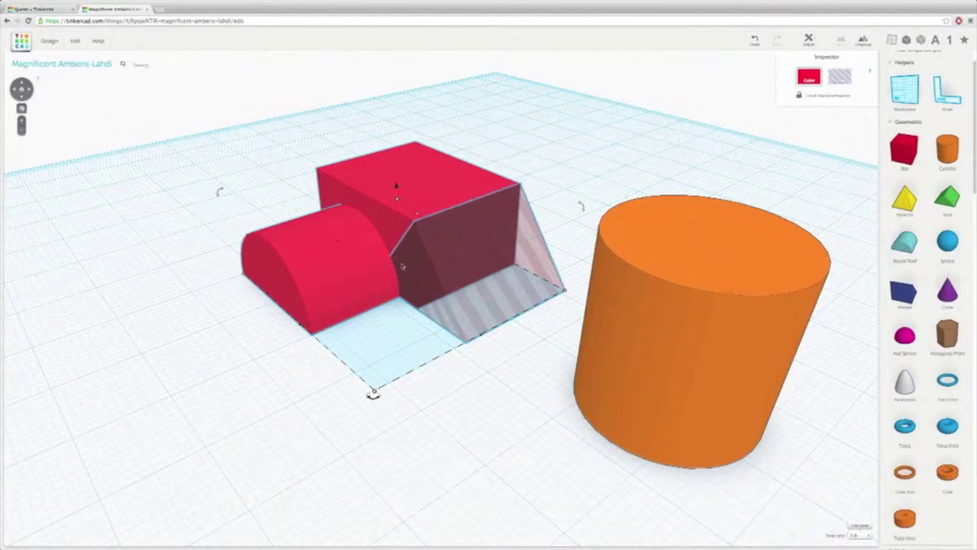
pyautogui.moveTo(504, 255); pyautogui.dragTo(378, 254, button='right')
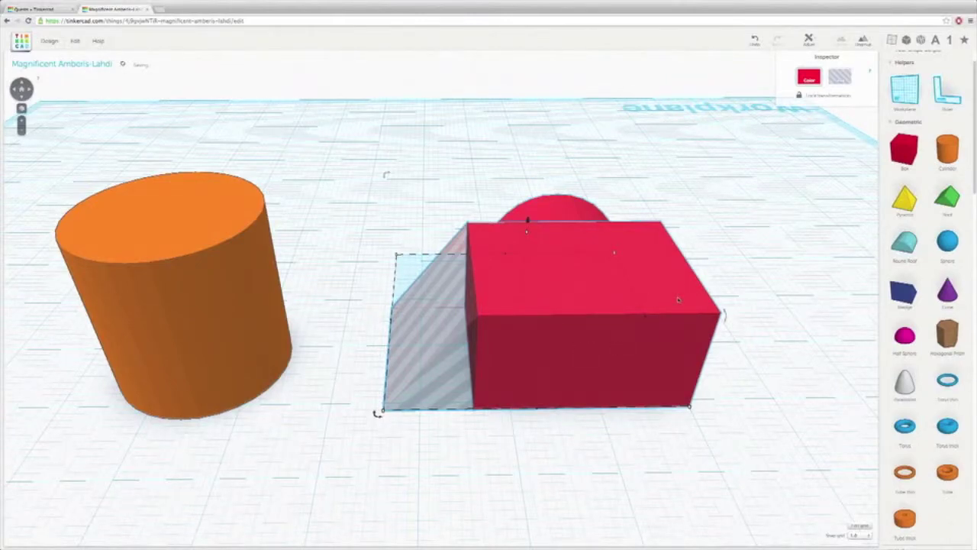
pyautogui.moveTo(674, 295); pyautogui.dragTo(483, 275, button='right')
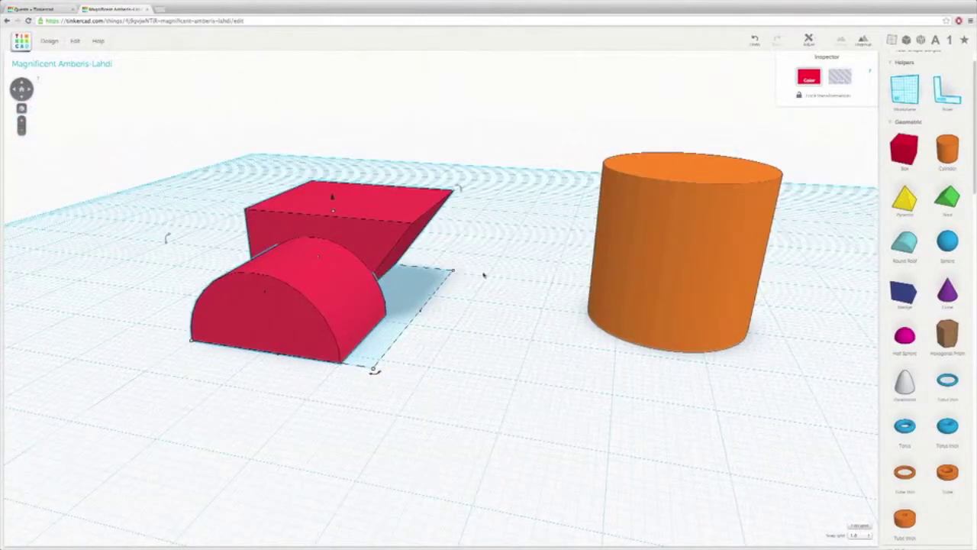
pyautogui.moveTo(544, 259); pyautogui.dragTo(137, 290, button='right')
pyautogui.moveTo(464, 279); pyautogui.dragTo(502, 287, button='right')
pyautogui.moveTo(467, 275); pyautogui.dragTo(552, 277, button='right')
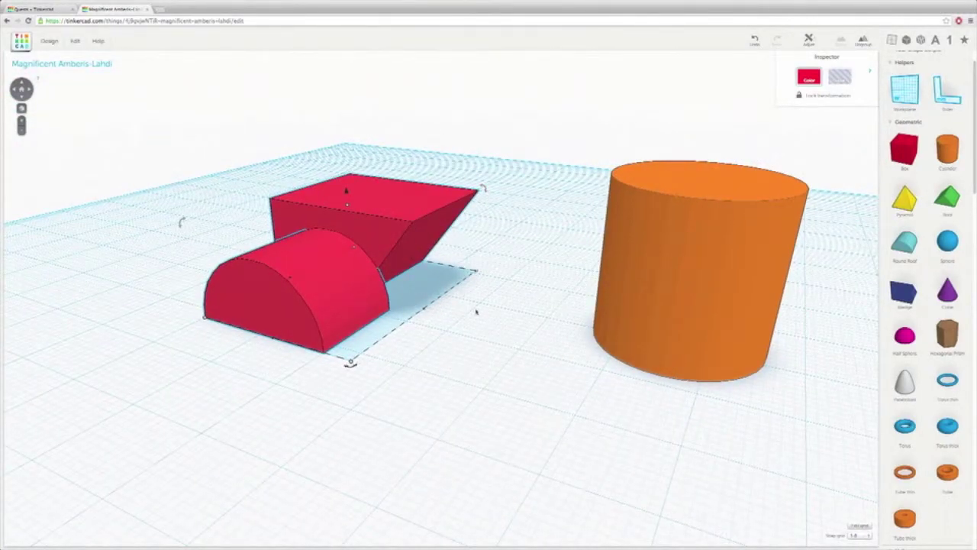
pyautogui.moveTo(454, 308); pyautogui.dragTo(312, 224, button='right')
pyautogui.click(635, 261)
pyautogui.moveTo(569, 270); pyautogui.dragTo(443, 257)
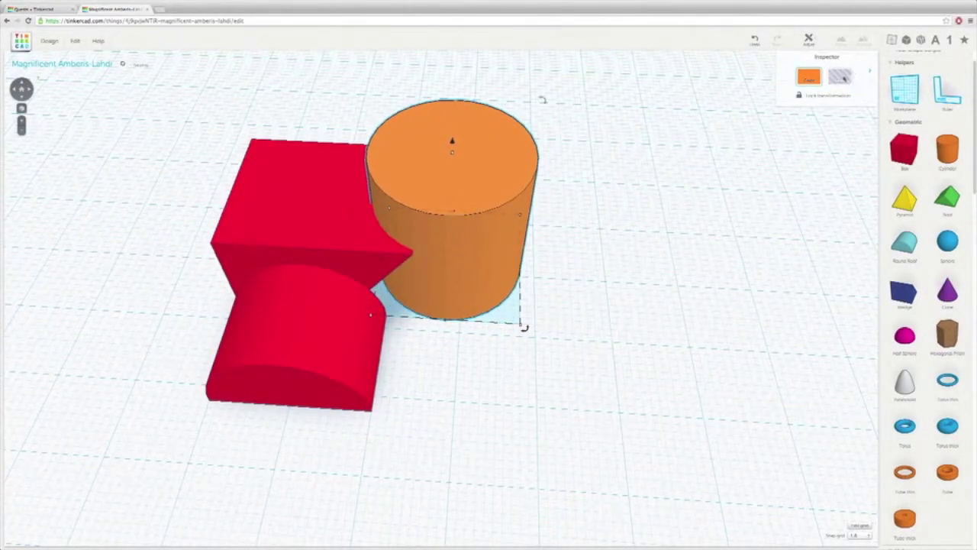
# Switch the cylinder to a hole and back to solid orange, and group it with the red shape
pyautogui.click(843, 77)
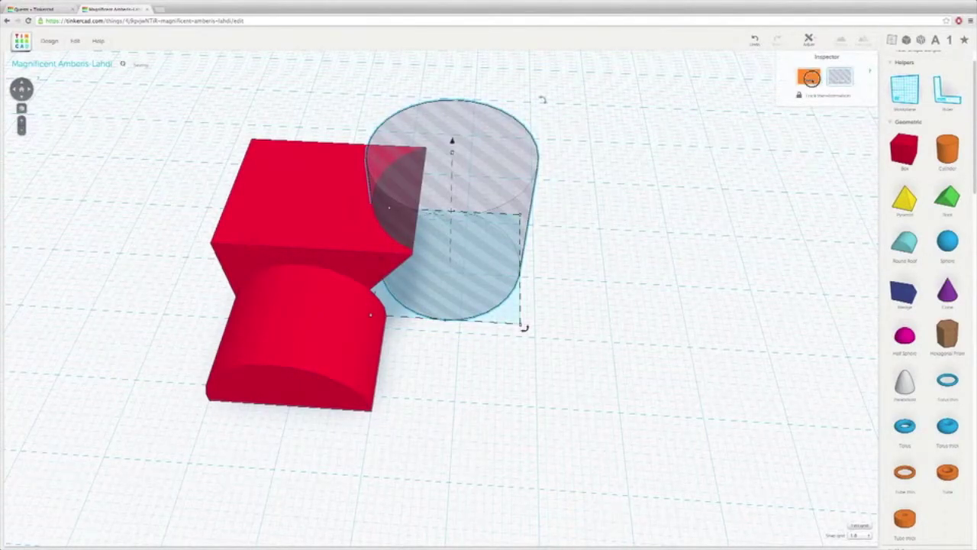
pyautogui.click(810, 78)
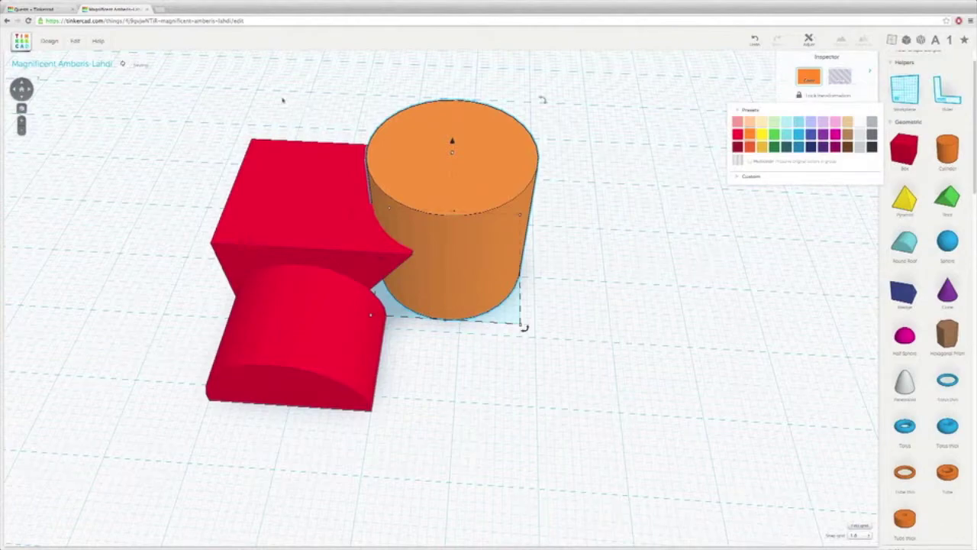
pyautogui.moveTo(187, 84); pyautogui.dragTo(563, 341)
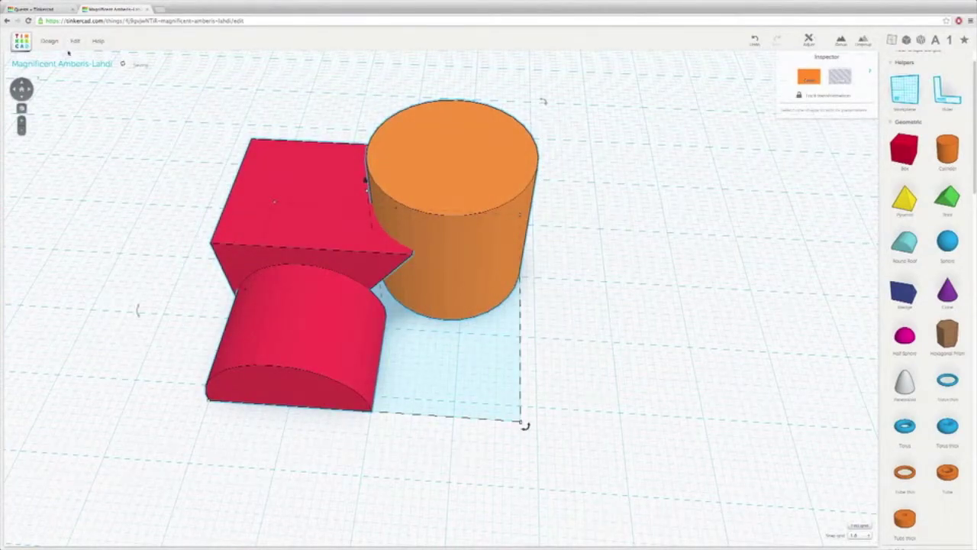
pyautogui.click(840, 40)
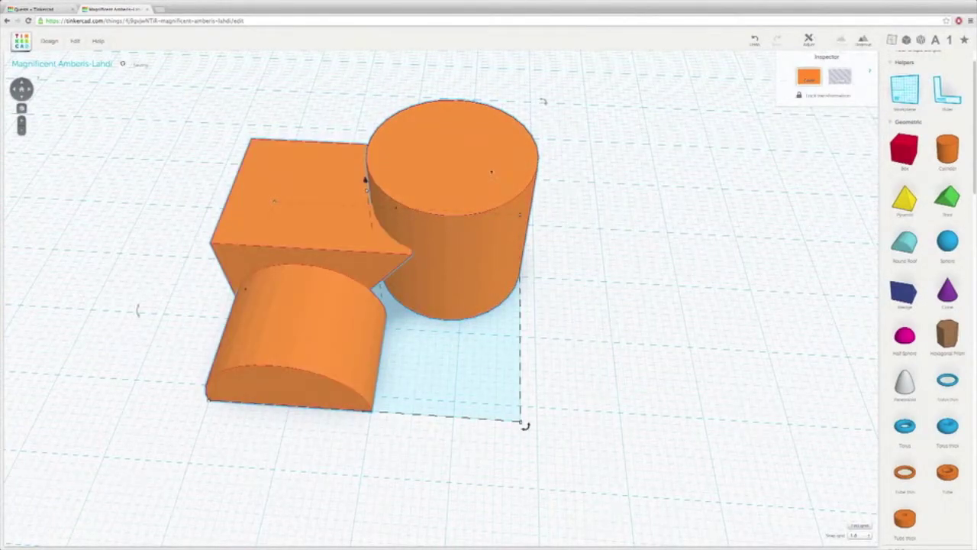
# Delete the combined orange shape and place a new red box on the empty workplane
pyautogui.press('Delete')
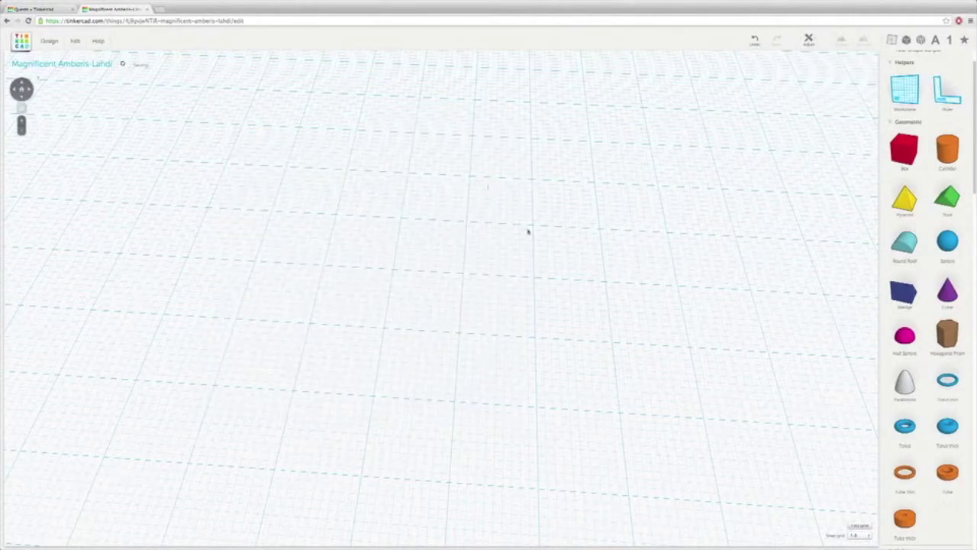
pyautogui.moveTo(904, 149); pyautogui.dragTo(325, 260)
pyautogui.moveTo(307, 311); pyautogui.dragTo(394, 340, button='right')
# Stretch the new box into a long rectangular block and flatten it into a thin plate
pyautogui.moveTo(397, 338); pyautogui.dragTo(769, 314)
pyautogui.moveTo(752, 319); pyautogui.dragTo(600, 244, button='right')
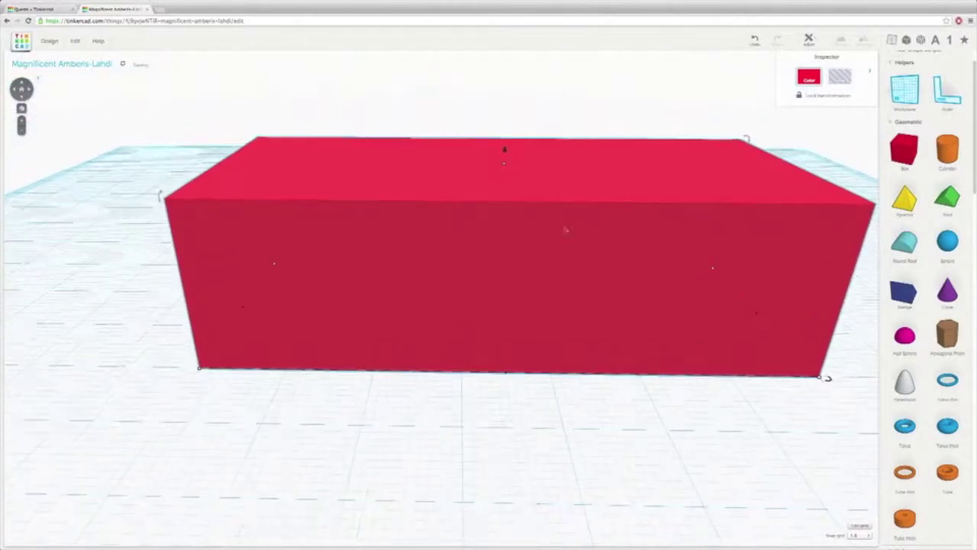
pyautogui.moveTo(505, 164); pyautogui.dragTo(510, 296)
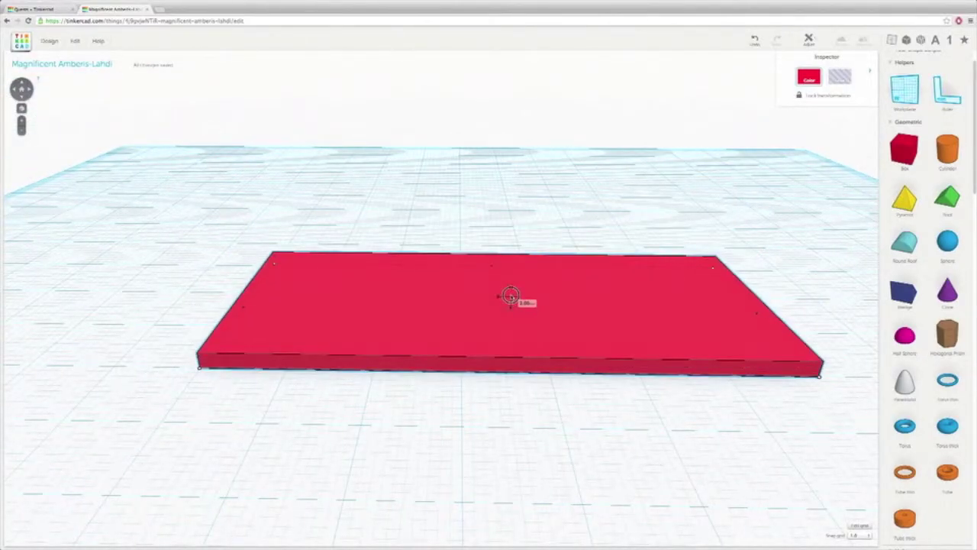
# Narrow the red plate along its short side
pyautogui.moveTo(453, 251); pyautogui.dragTo(562, 341, button='right')
pyautogui.scroll(-5, 562, 341)
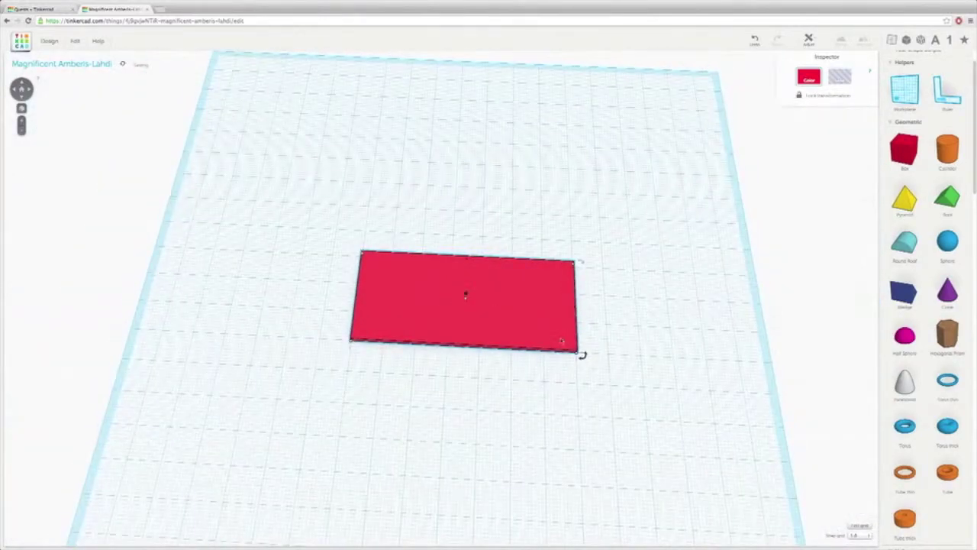
pyautogui.moveTo(581, 354)
pyautogui.mouseDown()
pyautogui.moveTo(577, 318)
pyautogui.moveTo(578, 335)
pyautogui.mouseUp()
pyautogui.moveTo(502, 267); pyautogui.dragTo(486, 277, button='right')
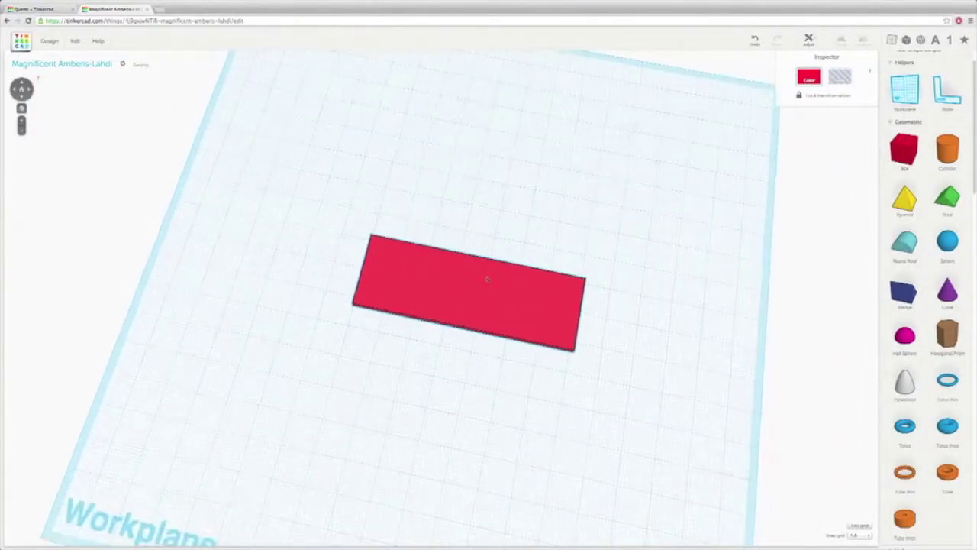
# Place a cylinder over one short end of the red plate
pyautogui.moveTo(946, 148); pyautogui.dragTo(363, 256)
pyautogui.moveTo(280, 245); pyautogui.dragTo(438, 131, button='right')
pyautogui.scroll(5, 412, 263)
pyautogui.moveTo(412, 267); pyautogui.dragTo(453, 326, button='right')
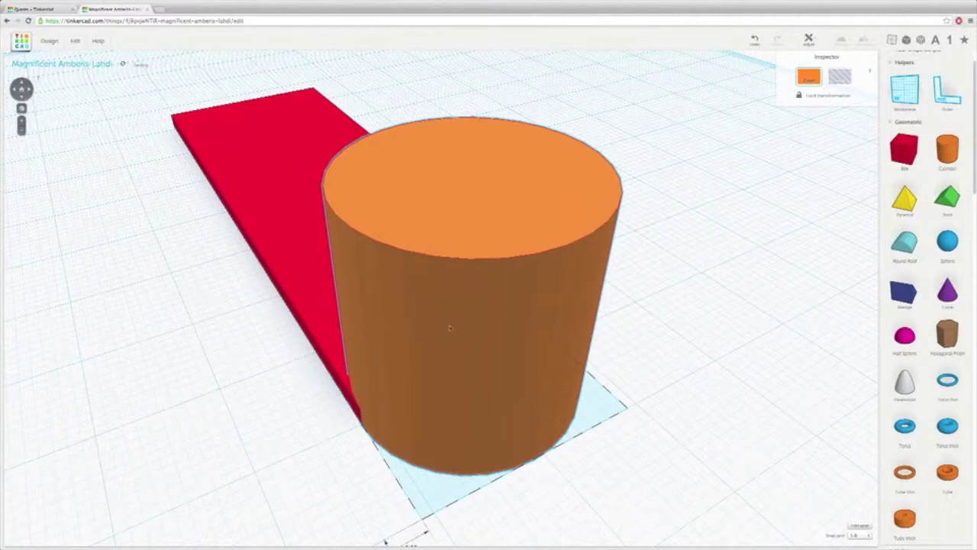
pyautogui.moveTo(584, 280); pyautogui.dragTo(245, 336, button='right')
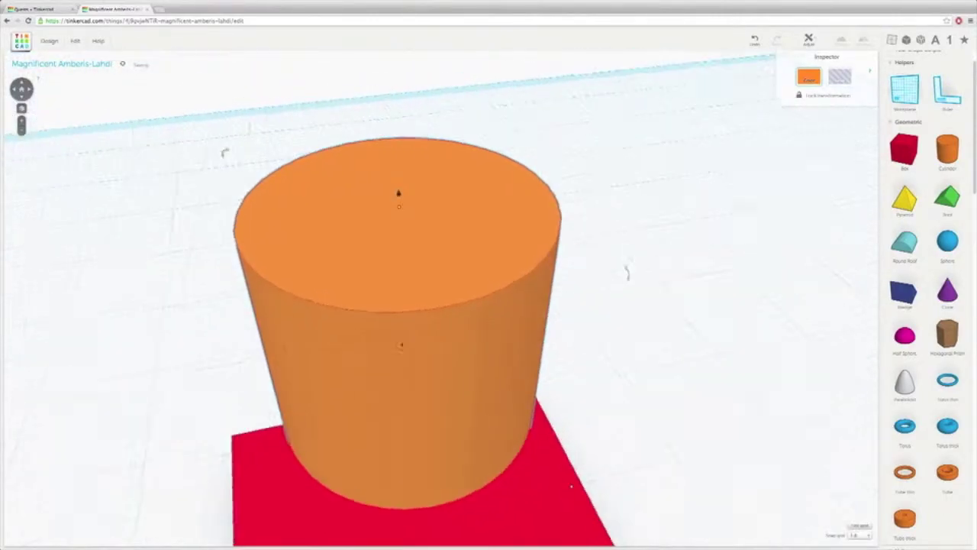
# Resize the red plate from its corner at the cylinder end to about 71 mm long and 20 mm wide
pyautogui.scroll(-5, 349, 451)
pyautogui.moveTo(349, 454); pyautogui.dragTo(515, 446, button='right')
pyautogui.click(525, 435)
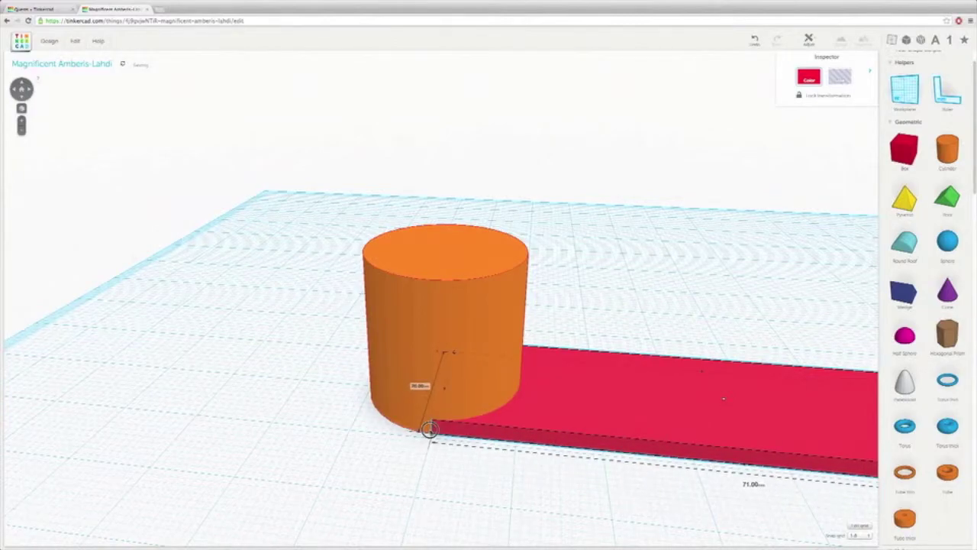
pyautogui.moveTo(382, 458); pyautogui.dragTo(523, 414, button='right')
# Lower the orange cylinder's height to form a thin disc at the end of the red plate
pyautogui.scroll(5, 524, 414)
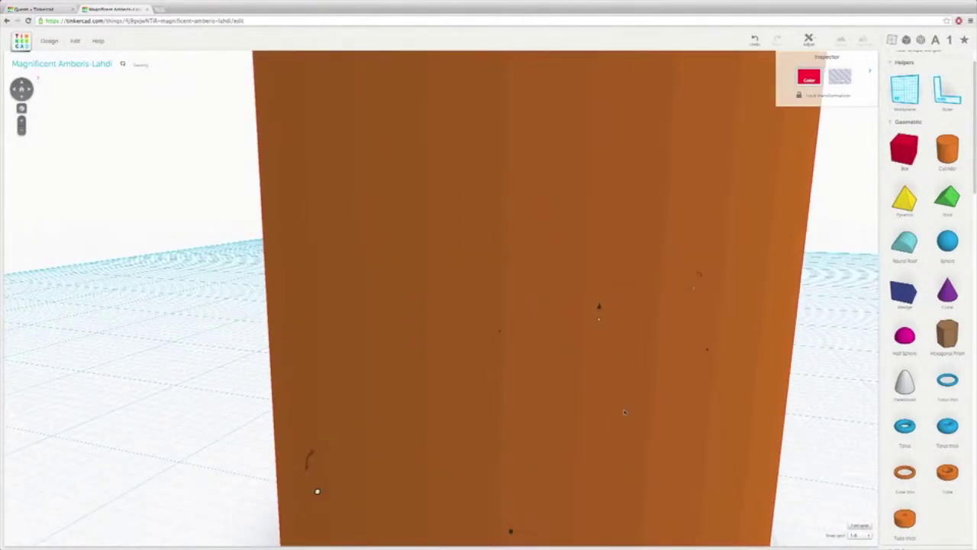
pyautogui.moveTo(700, 410); pyautogui.dragTo(495, 363, button='right')
pyautogui.scroll(-5, 556, 389)
pyautogui.scroll(-1, 495, 363)
pyautogui.moveTo(403, 277); pyautogui.dragTo(405, 311, button='right')
pyautogui.click(373, 186)
pyautogui.moveTo(364, 163); pyautogui.dragTo(364, 367)
# Duplicate the thin orange disc and shrink the copy to about 11 mm by 11 mm
pyautogui.moveTo(448, 469); pyautogui.dragTo(530, 404, button='right')
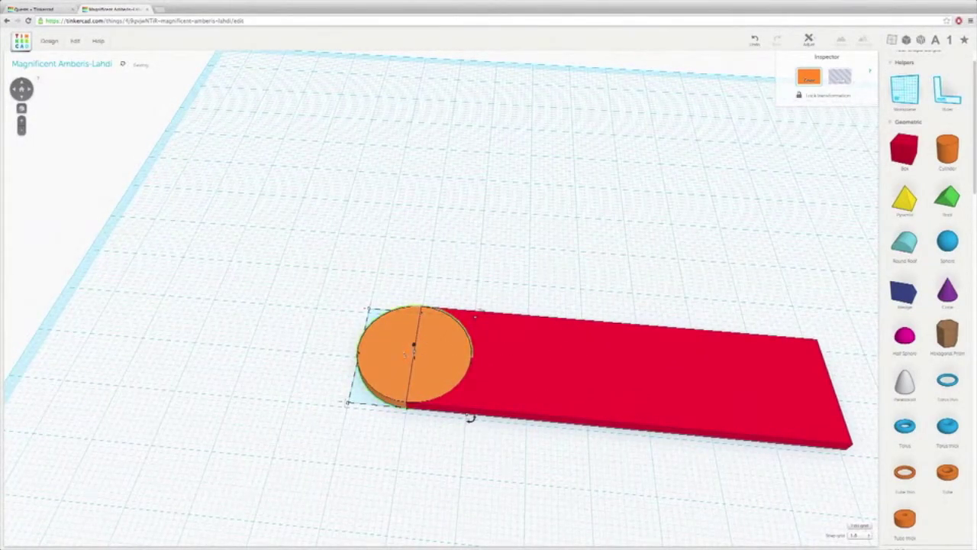
pyautogui.moveTo(474, 320)
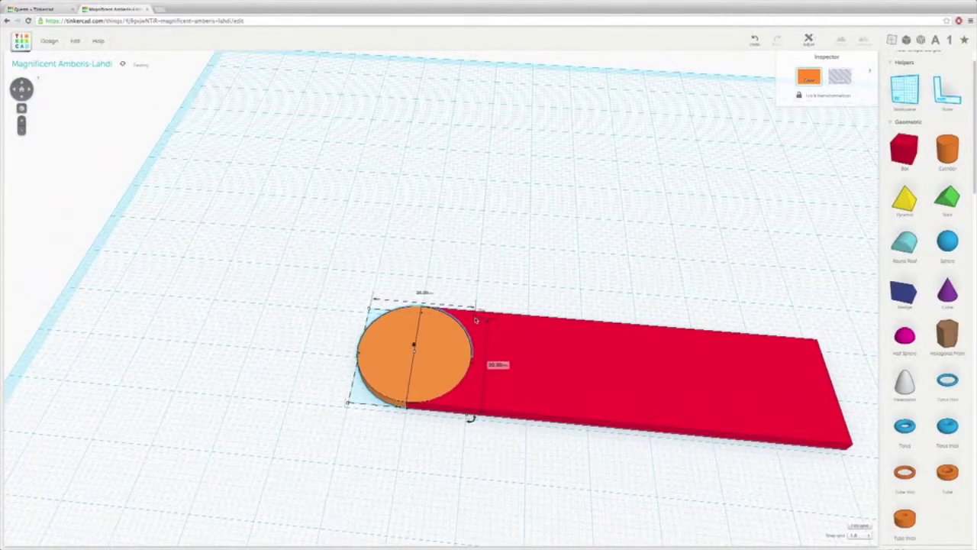
pyautogui.moveTo(472, 320); pyautogui.dragTo(409, 352)
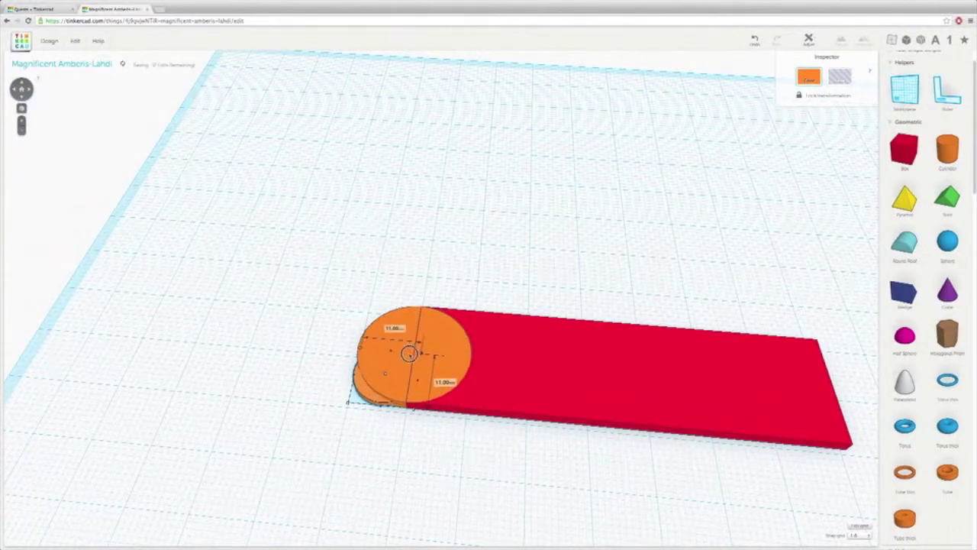
# Try to position the small disc at the centre of the large orange end disc and raise it
pyautogui.moveTo(388, 366); pyautogui.dragTo(437, 375)
pyautogui.click(370, 397)
pyautogui.moveTo(375, 390); pyautogui.dragTo(416, 372)
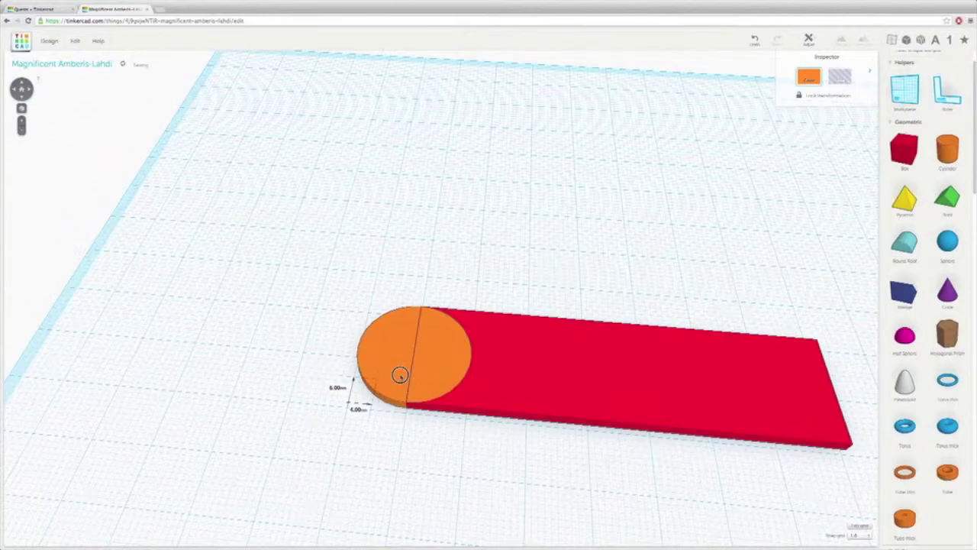
pyautogui.moveTo(399, 370); pyautogui.dragTo(400, 369)
pyautogui.moveTo(429, 352); pyautogui.dragTo(421, 331, button='right')
pyautogui.scroll(4, 415, 348)
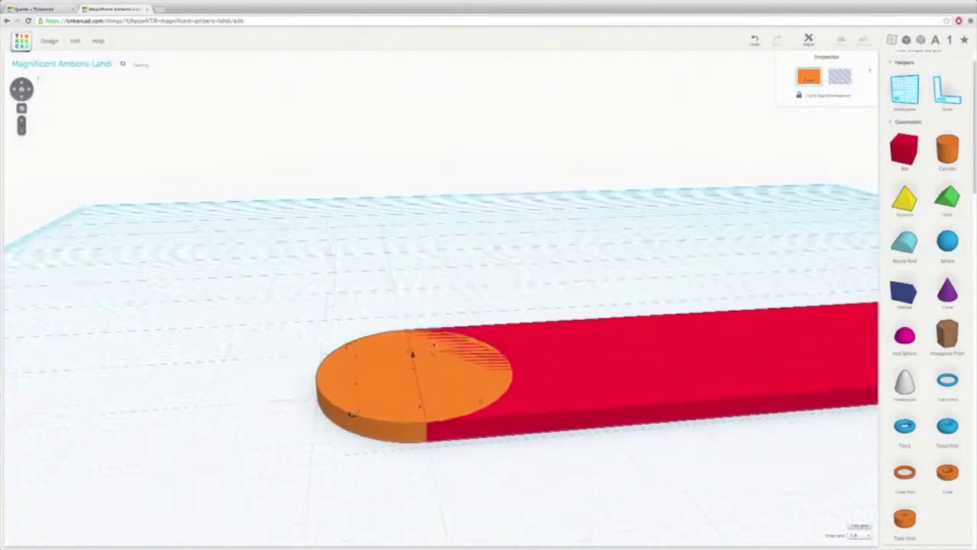
pyautogui.moveTo(407, 373); pyautogui.dragTo(409, 346)
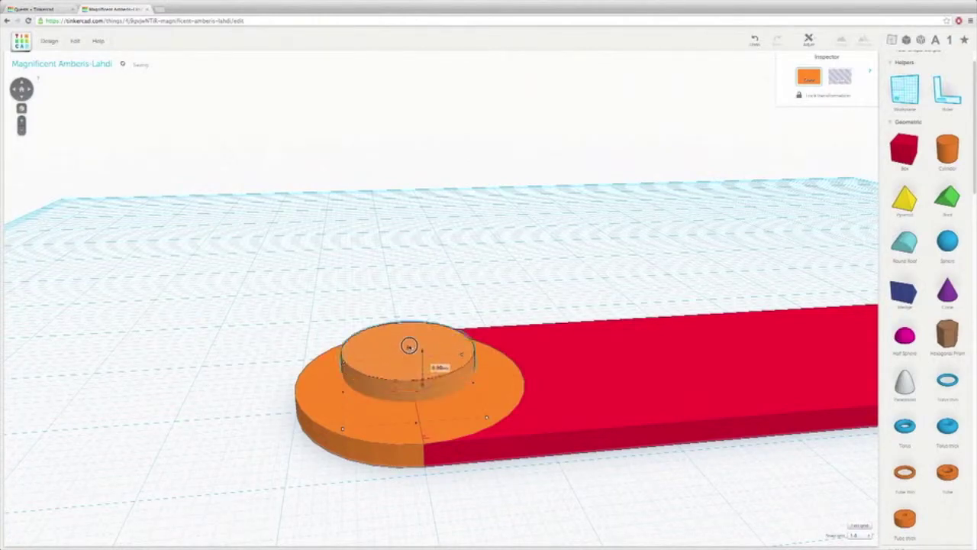
pyautogui.moveTo(409, 348); pyautogui.dragTo(682, 205, button='right')
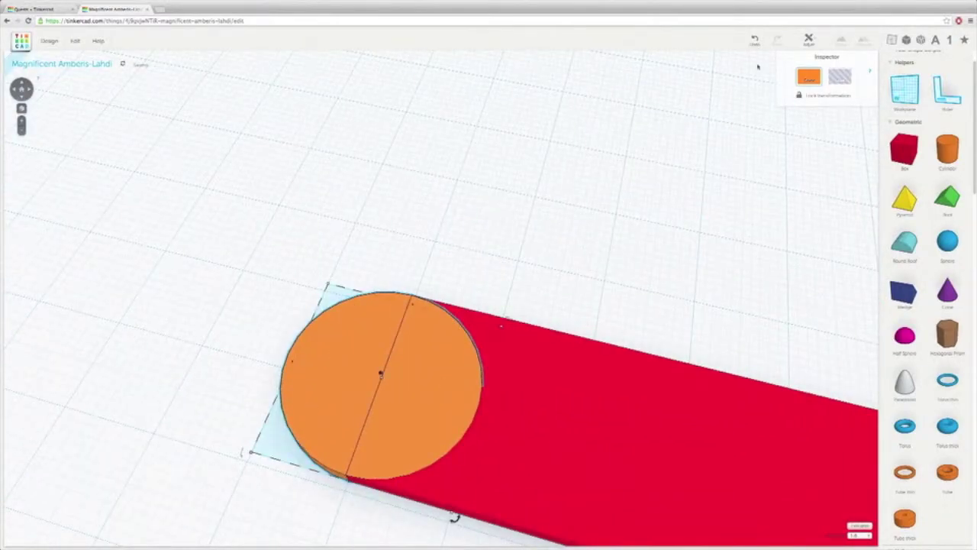
pyautogui.moveTo(276, 455); pyautogui.dragTo(420, 399, button='right')
pyautogui.scroll(-3, 481, 374)
# Move the small disc off the plate beyond its rounded end and turn it into a hole
pyautogui.moveTo(389, 389); pyautogui.dragTo(218, 382)
pyautogui.click(250, 357)
pyautogui.keyDown('alt'); pyautogui.keyDown('shift'); pyautogui.moveTo(208, 311); pyautogui.dragTo(231, 346); pyautogui.keyUp('shift'); pyautogui.keyUp('alt')
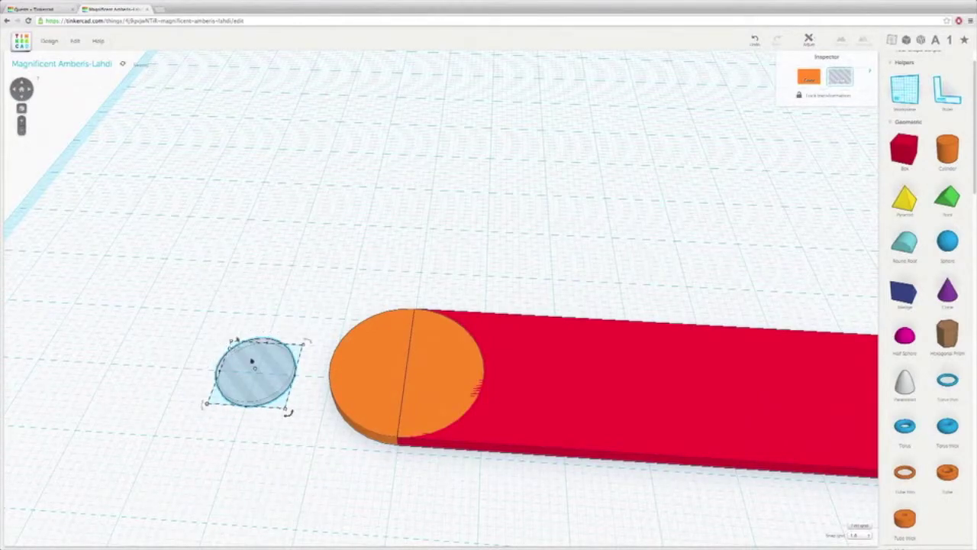
pyautogui.moveTo(309, 386); pyautogui.dragTo(312, 337, button='right')
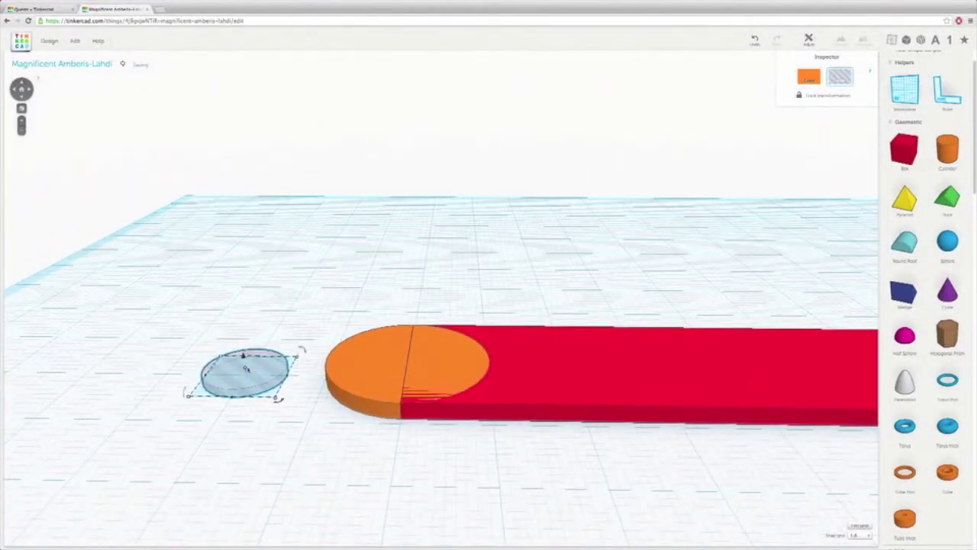
# Increase the height of the hole disc beside the plate to make a tall cylinder
pyautogui.moveTo(242, 356); pyautogui.dragTo(240, 325)
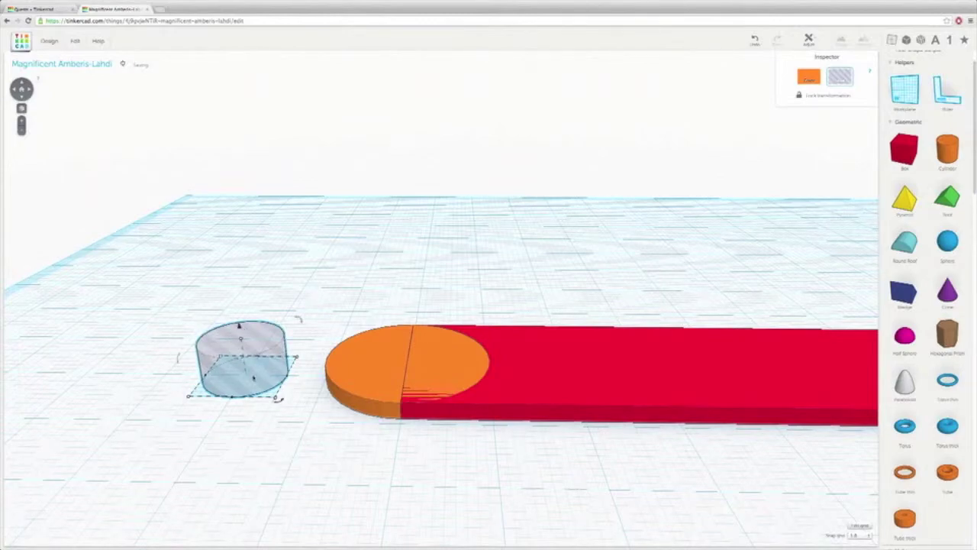
pyautogui.click(253, 375)
pyautogui.moveTo(257, 374); pyautogui.dragTo(259, 371)
pyautogui.click(277, 371)
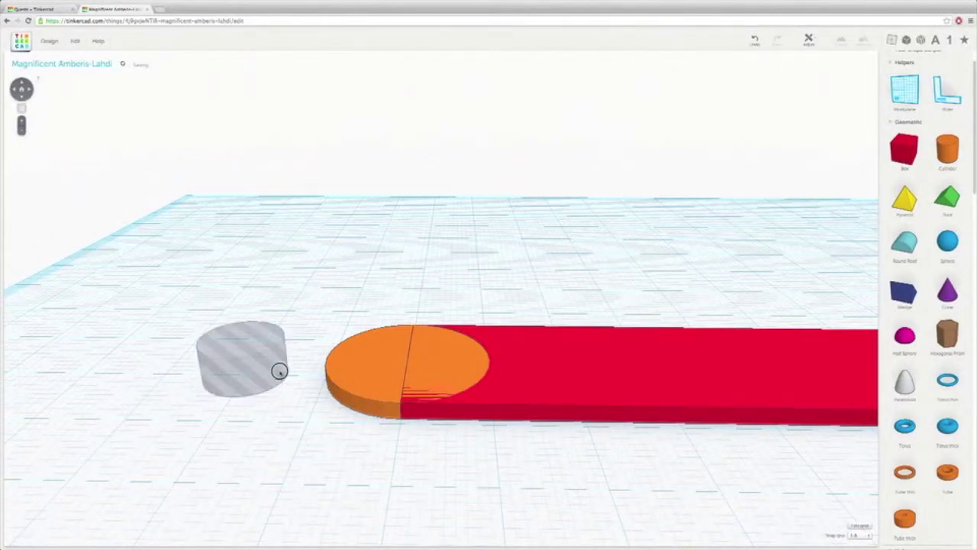
pyautogui.click(274, 372)
pyautogui.click(278, 375)
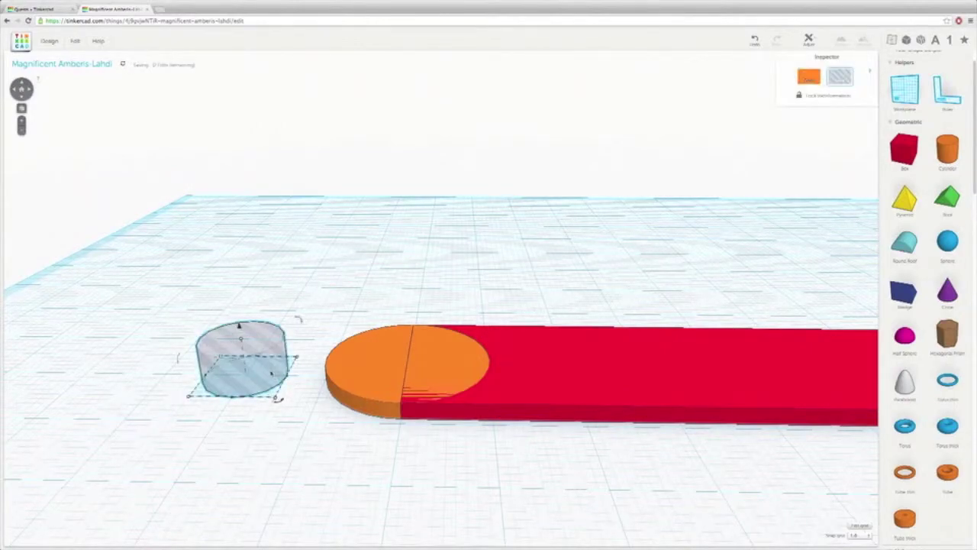
# Centre the hole cylinder on the orange end disc and resize it to 14 by 14 mm
pyautogui.moveTo(293, 373); pyautogui.dragTo(219, 409)
pyautogui.moveTo(212, 359); pyautogui.dragTo(246, 385)
pyautogui.moveTo(281, 371); pyautogui.dragTo(439, 391)
pyautogui.moveTo(520, 332); pyautogui.dragTo(646, 404, button='right')
pyautogui.click(509, 350)
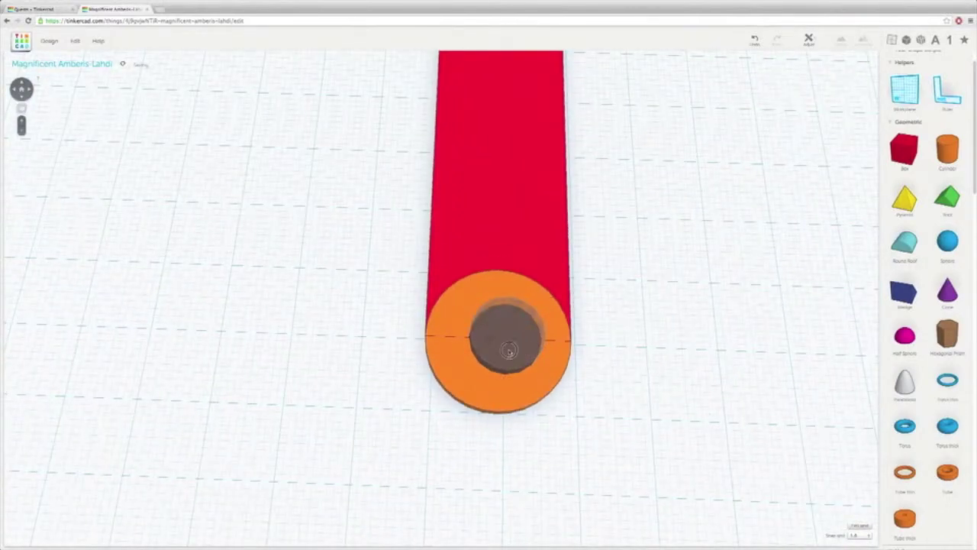
pyautogui.click(510, 336)
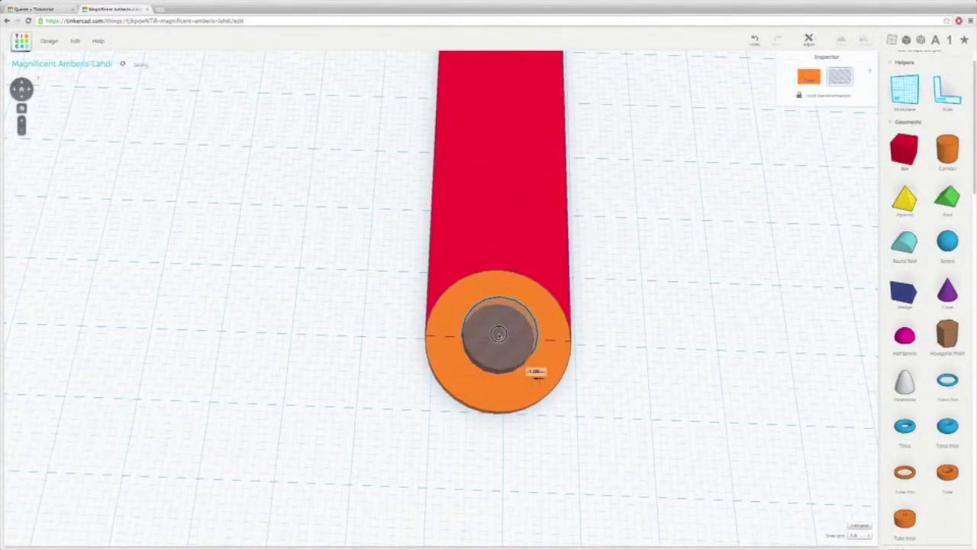
pyautogui.moveTo(542, 376); pyautogui.dragTo(384, 414, button='right')
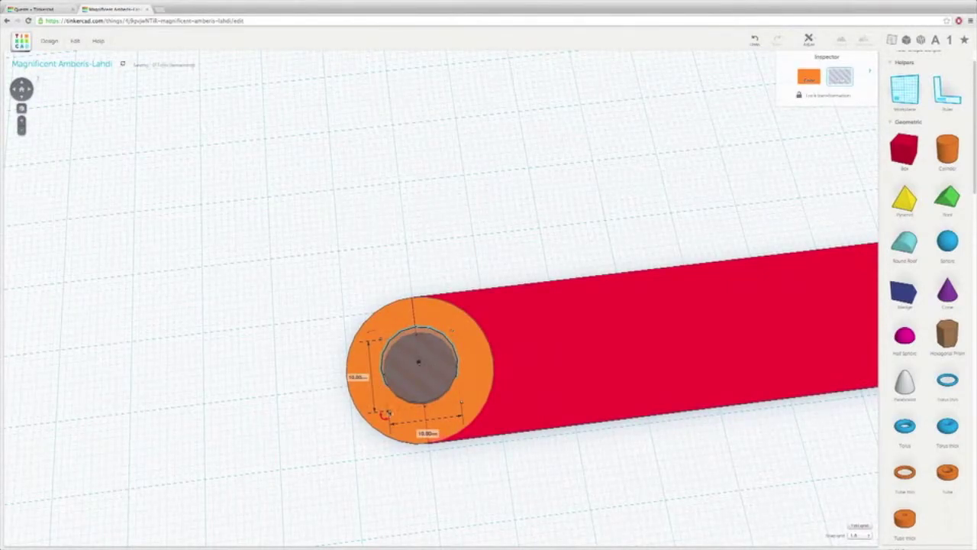
pyautogui.moveTo(381, 415); pyautogui.dragTo(370, 423)
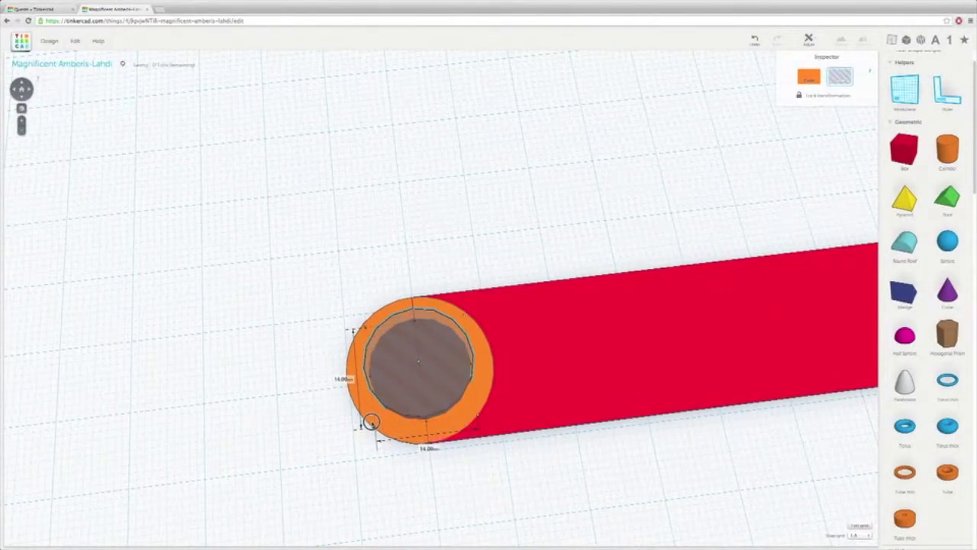
# Group the red plate, orange disc and hole cylinder to cut a round opening through the rounded end
pyautogui.moveTo(369, 432); pyautogui.dragTo(542, 191, button='right')
pyautogui.moveTo(299, 294); pyautogui.dragTo(541, 410)
pyautogui.moveTo(659, 283); pyautogui.dragTo(525, 367, button='right')
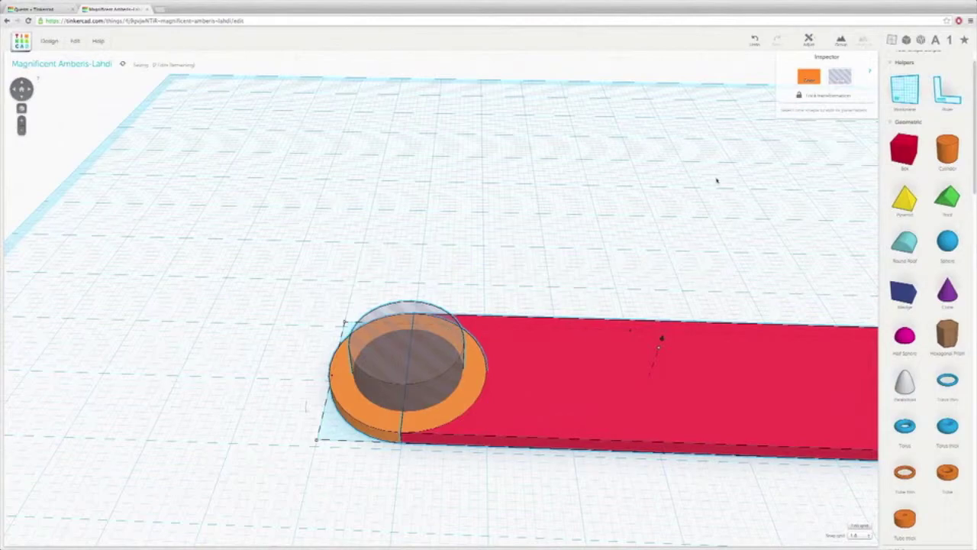
pyautogui.click(839, 43)
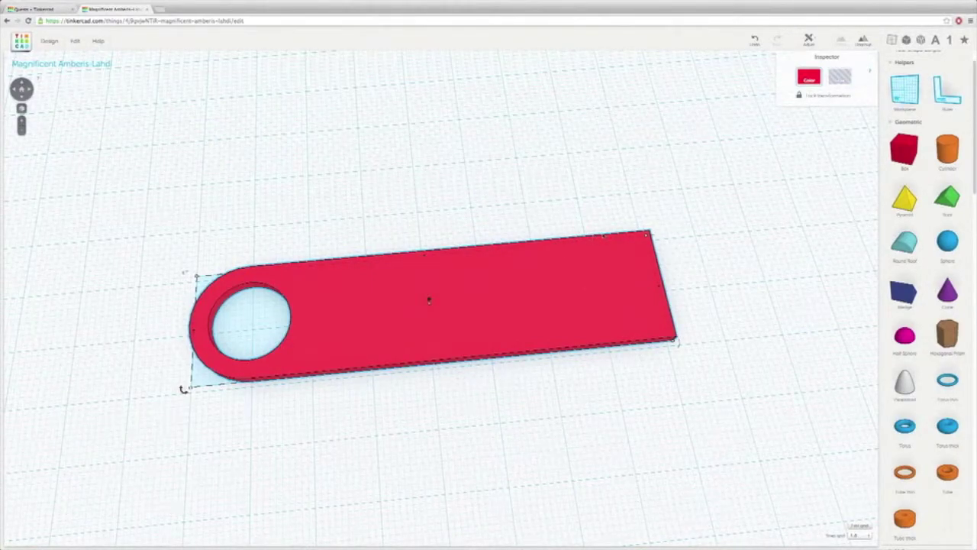
# Lengthen the grouped plate from its square end and widen it to about 21 mm
pyautogui.moveTo(674, 343); pyautogui.dragTo(760, 340)
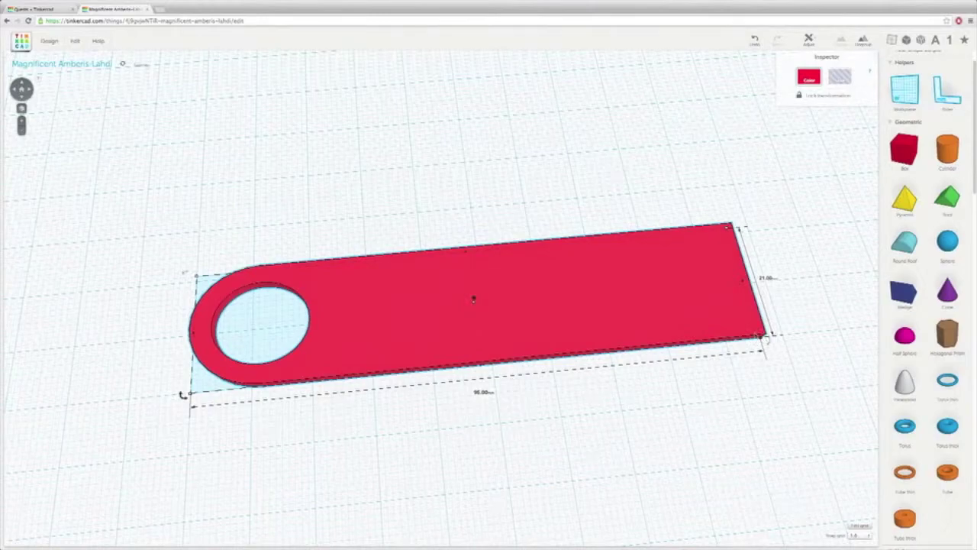
pyautogui.moveTo(687, 316); pyautogui.dragTo(658, 296, button='right')
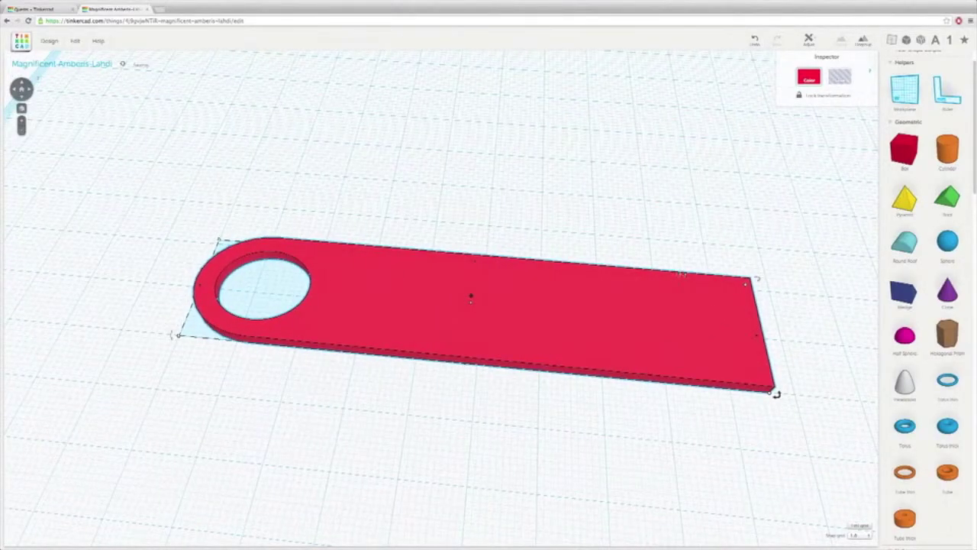
pyautogui.moveTo(470, 298); pyautogui.dragTo(828, 181, button='right')
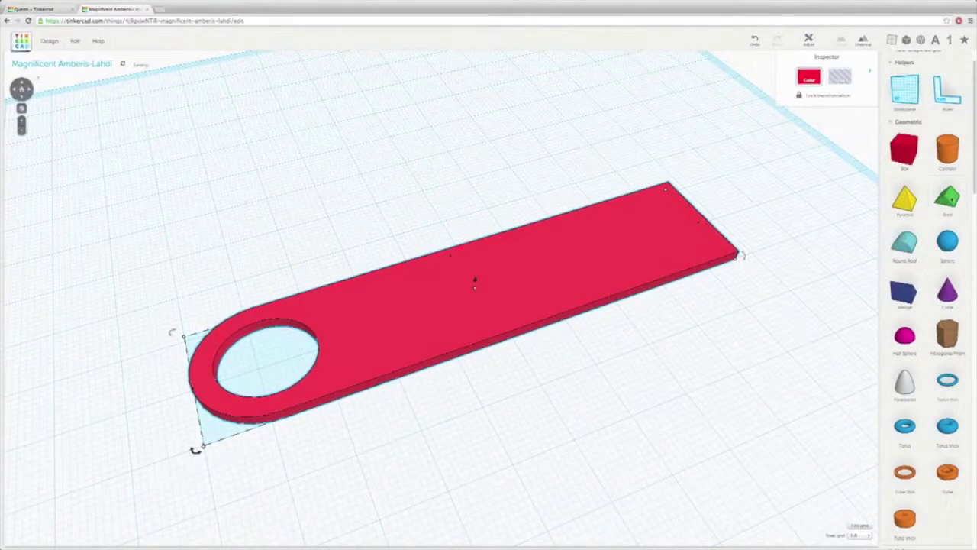
pyautogui.moveTo(908, 244); pyautogui.dragTo(383, 332)
pyautogui.moveTo(419, 271); pyautogui.dragTo(398, 366)
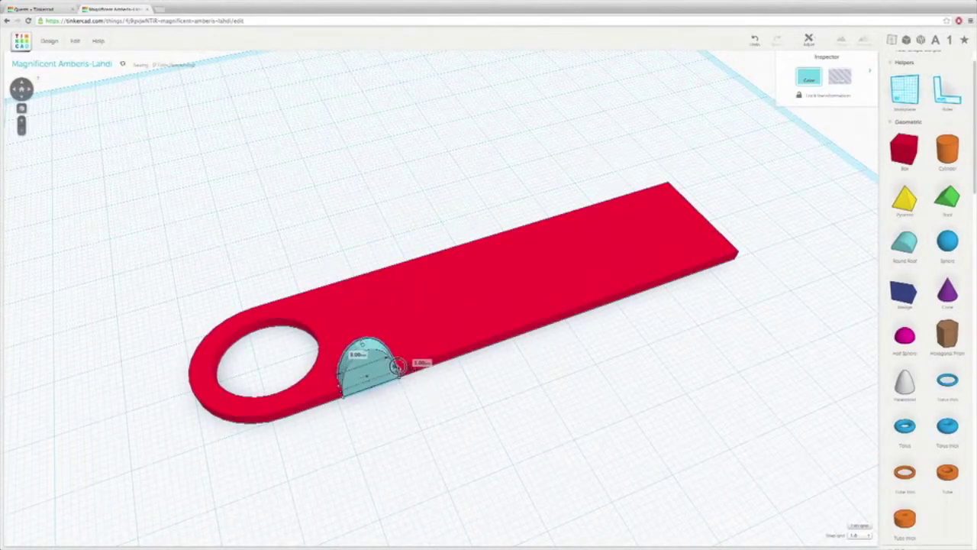
pyautogui.press('Delete')
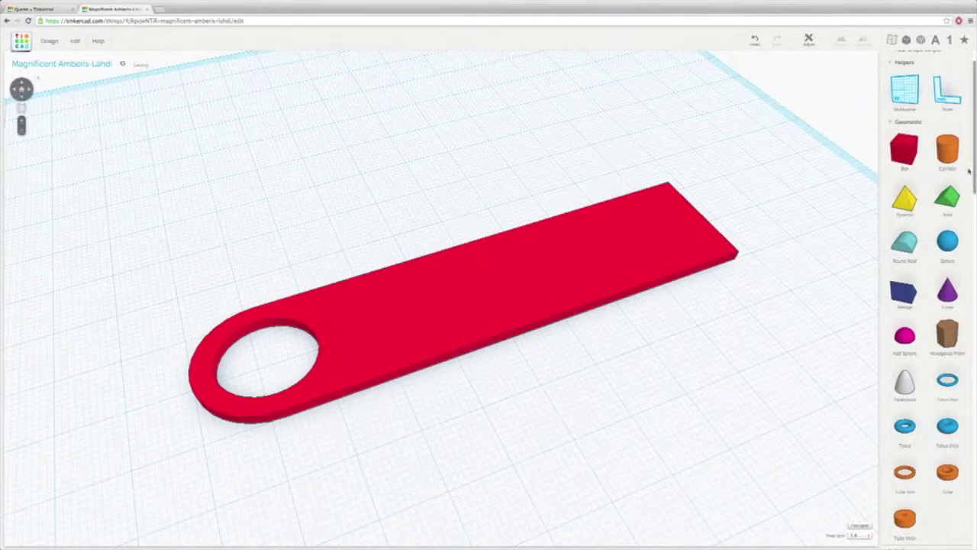
# Add a green roof shape at the plate's long edge and shrink it to a small tooth
pyautogui.moveTo(947, 197); pyautogui.dragTo(367, 330)
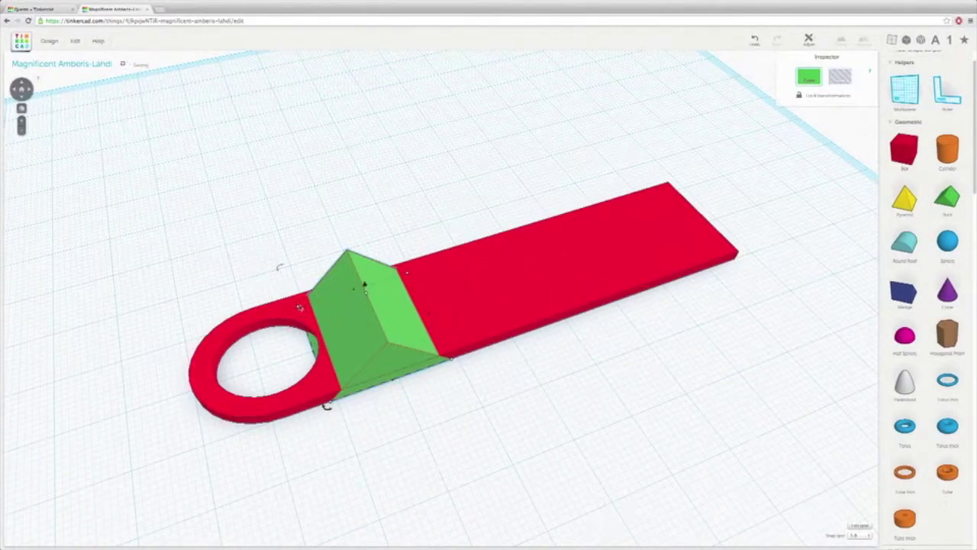
pyautogui.moveTo(326, 405); pyautogui.dragTo(434, 354)
pyautogui.press('f')
pyautogui.moveTo(518, 342); pyautogui.dragTo(471, 319, button='right')
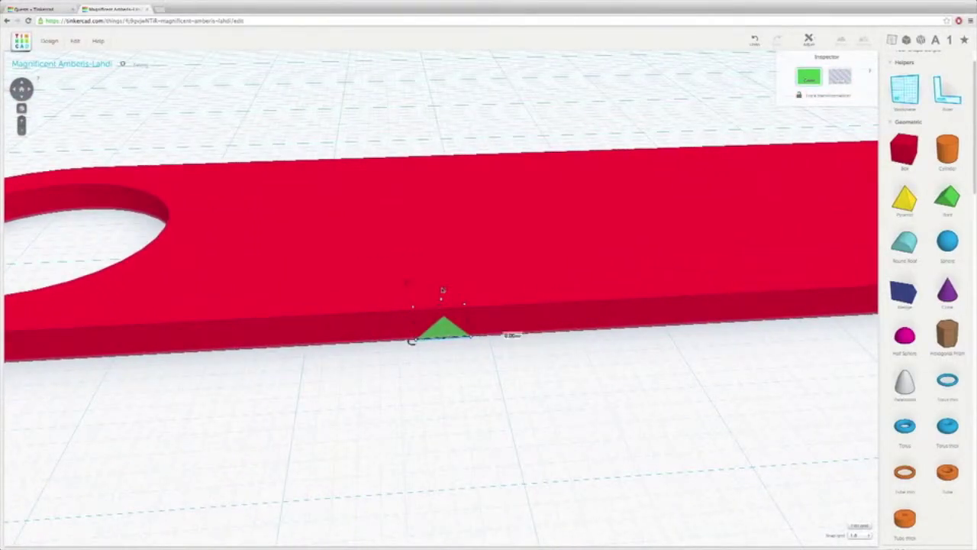
# Raise the small green roof onto the plate's top surface and move it along the edge beside the round opening
pyautogui.moveTo(440, 286); pyautogui.dragTo(439, 258)
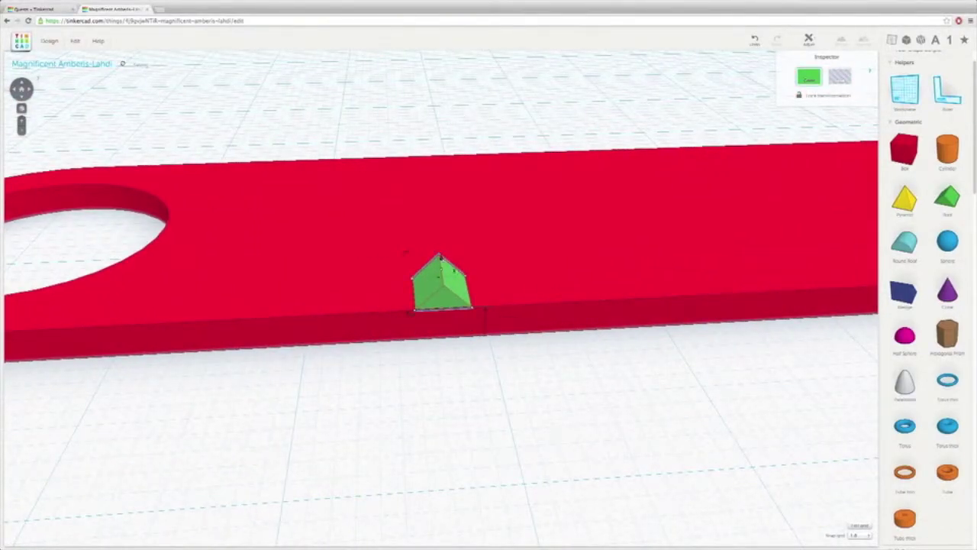
pyautogui.moveTo(495, 288); pyautogui.dragTo(544, 321, button='right')
pyautogui.scroll(-3, 489, 309)
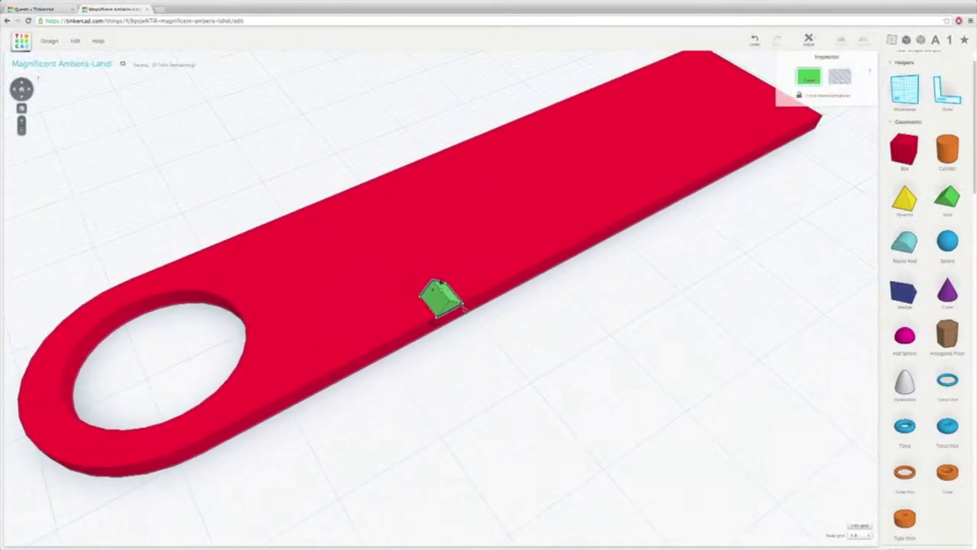
pyautogui.moveTo(441, 300); pyautogui.dragTo(276, 368)
pyautogui.moveTo(276, 368); pyautogui.dragTo(439, 266, button='right')
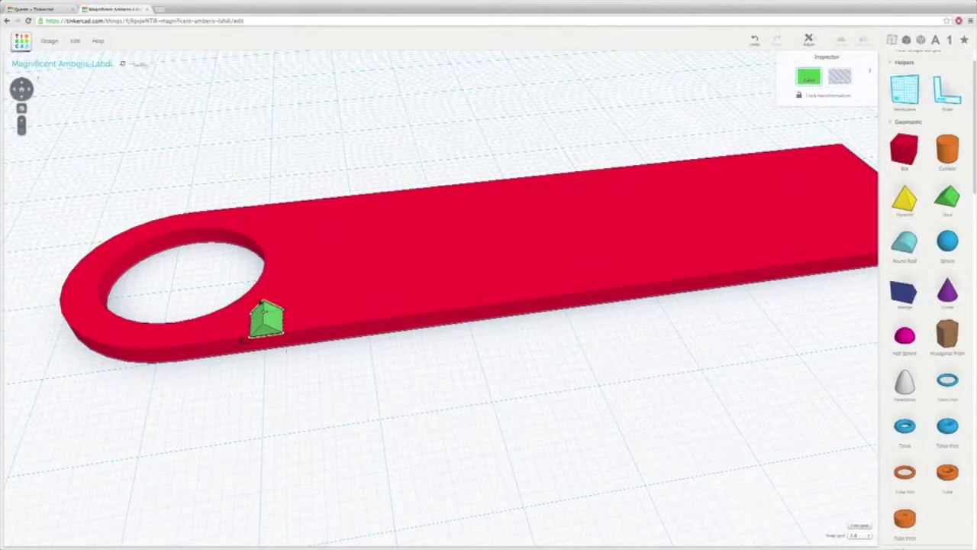
# Duplicate the small green roof side by side into a row of teeth along the plate's long edge, reaching the square end
pyautogui.moveTo(277, 319); pyautogui.dragTo(302, 315)
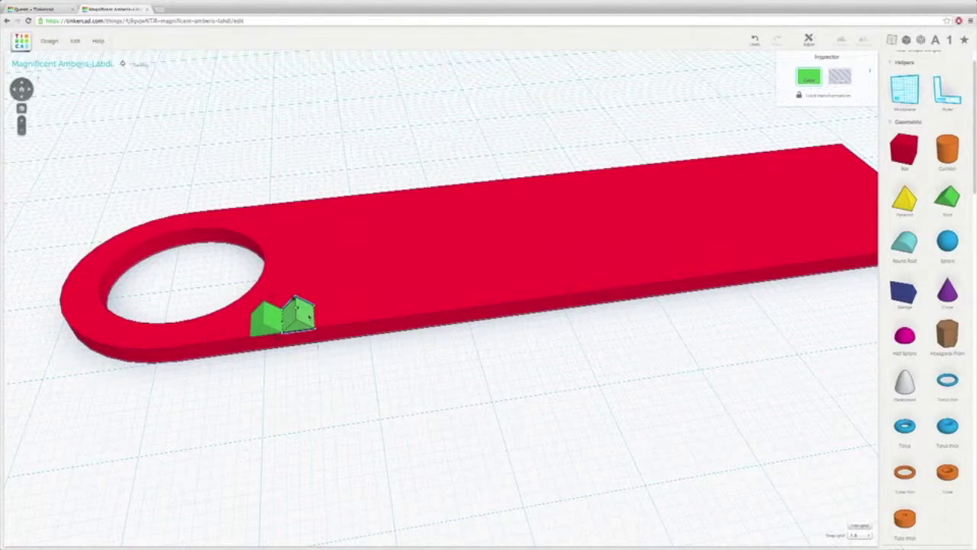
pyautogui.keyDown('alt'); pyautogui.moveTo(294, 300); pyautogui.dragTo(328, 296); pyautogui.keyUp('alt')
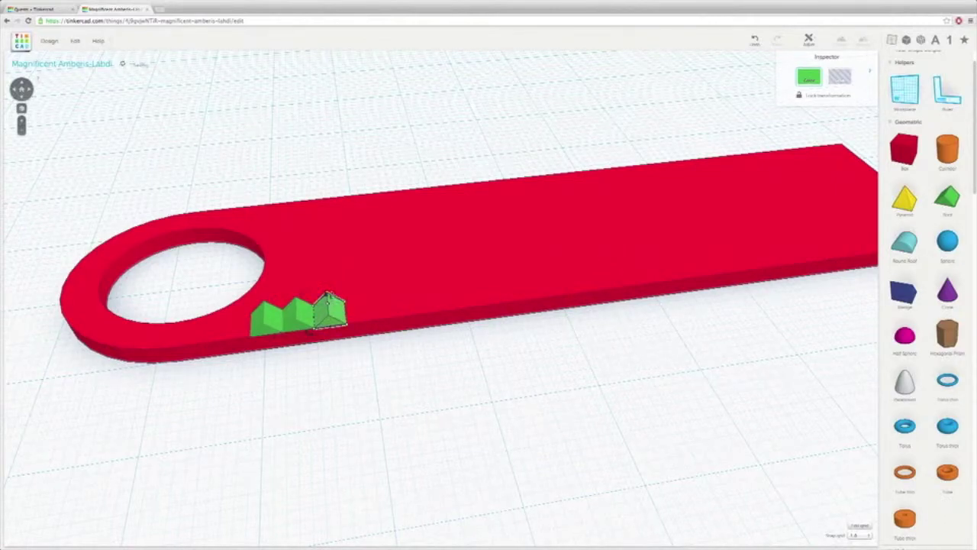
pyautogui.keyDown('alt'); pyautogui.moveTo(323, 304); pyautogui.dragTo(389, 295); pyautogui.keyUp('alt')
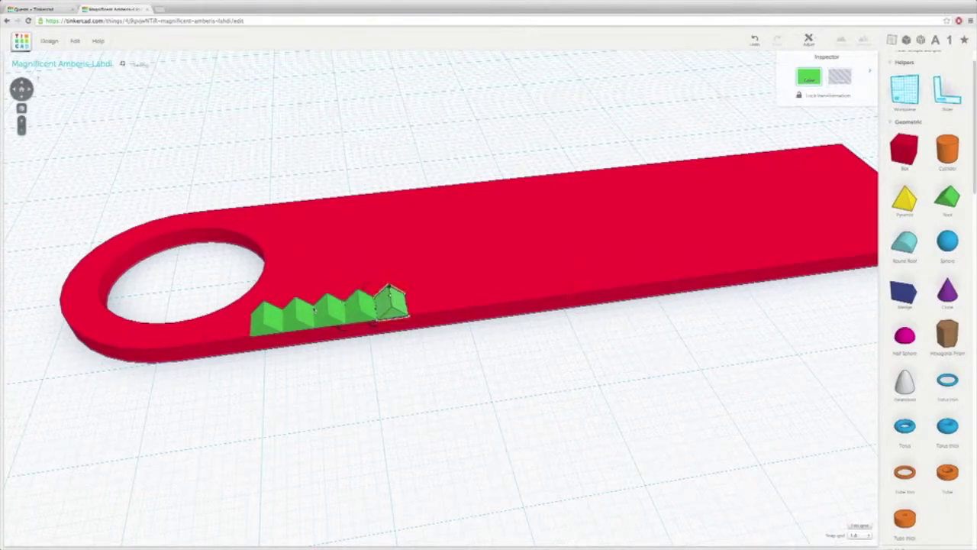
pyautogui.hotkey('ctrl', 'd')
pyautogui.hotkey('ctrl', 'd')
pyautogui.hotkey('ctrl', 'd')
pyautogui.hotkey('ctrl', 'd')
pyautogui.hotkey('ctrl', 'd')
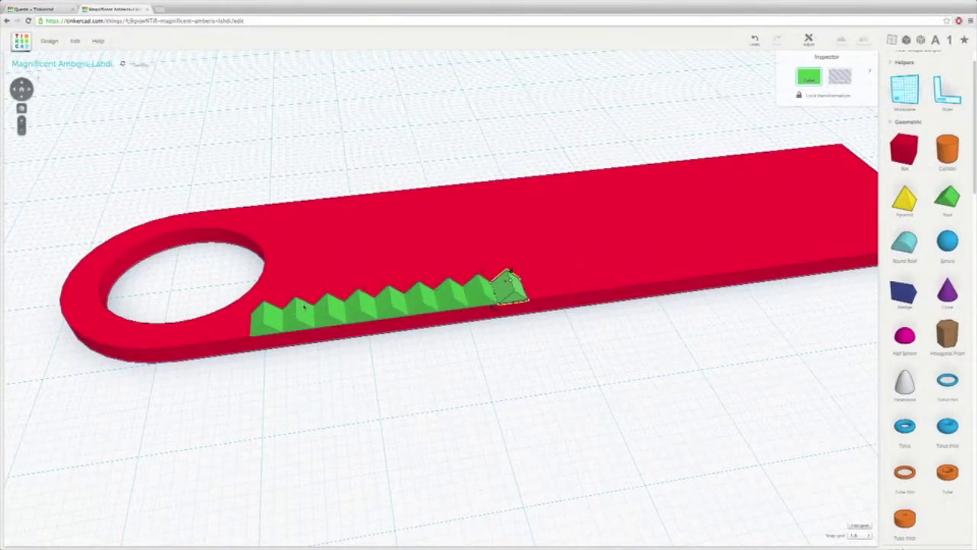
pyautogui.hotkey('ctrl', 'd')
pyautogui.hotkey('ctrl', 'd')
pyautogui.hotkey('ctrl', 'd')
pyautogui.hotkey('ctrl', 'd')
pyautogui.hotkey('ctrl', 'd')
pyautogui.hotkey('ctrl', 'd')
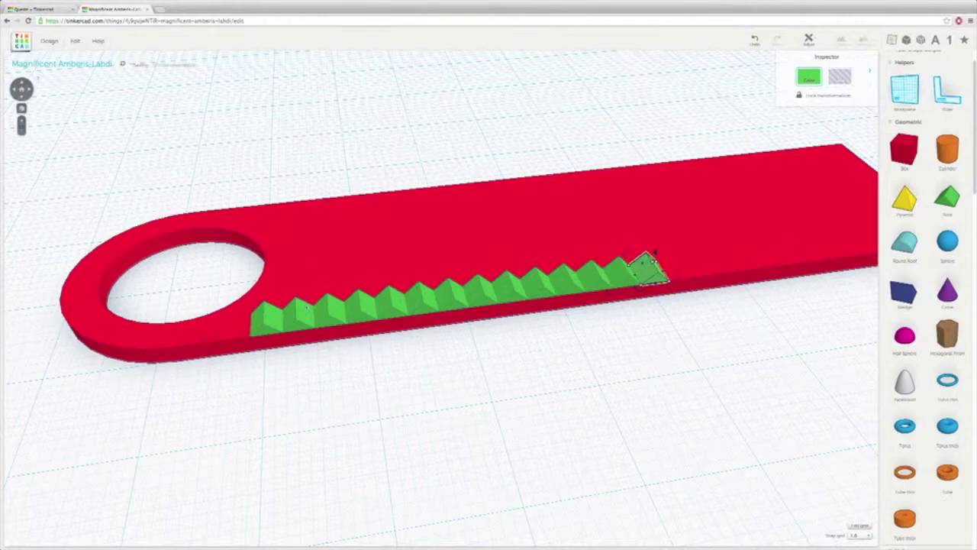
pyautogui.hotkey('ctrl', 'd')
pyautogui.hotkey('ctrl', 'd')
pyautogui.hotkey('ctrl', 'd')
pyautogui.hotkey('ctrl', 'd')
pyautogui.hotkey('ctrl', 'd')
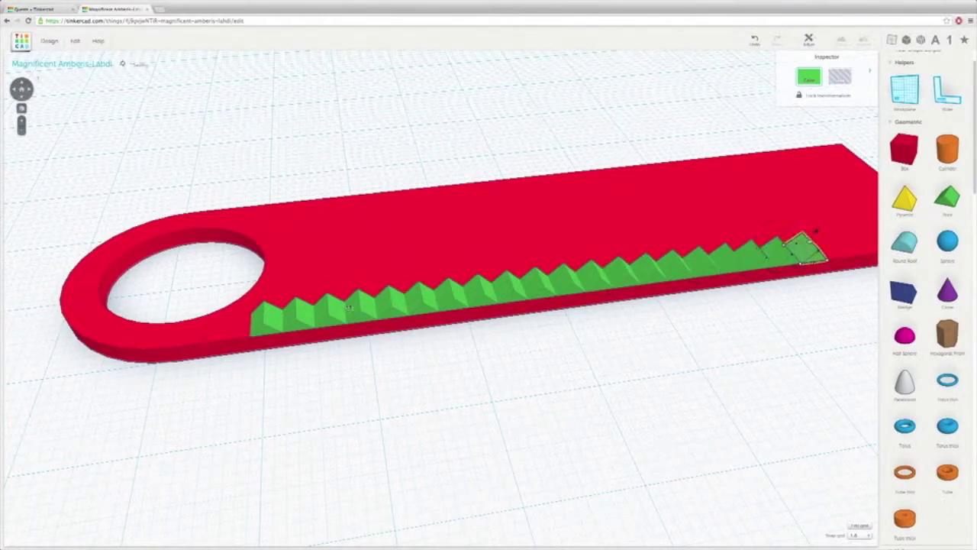
pyautogui.moveTo(423, 275); pyautogui.dragTo(481, 303, button='right')
pyautogui.hotkey('ctrl', 'd')
pyautogui.hotkey('ctrl', 'd')
pyautogui.hotkey('ctrl', 'd')
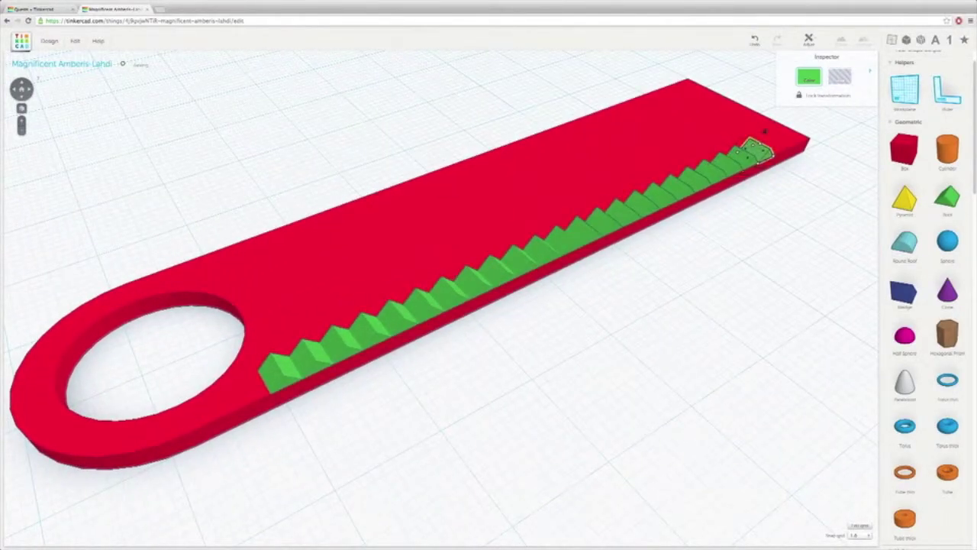
pyautogui.hotkey('ctrl', 'd')
pyautogui.hotkey('ctrl', 'd')
# Group all the green teeth along the plate's edge into one object
pyautogui.moveTo(784, 278); pyautogui.dragTo(534, 268, button='right')
pyautogui.moveTo(835, 321); pyautogui.dragTo(565, 197, button='middle')
pyautogui.moveTo(565, 197); pyautogui.dragTo(565, 307, button='right')
pyautogui.moveTo(696, 305)
pyautogui.mouseDown(button='right')
pyautogui.moveTo(668, 298)
pyautogui.moveTo(679, 310)
pyautogui.moveTo(690, 298)
pyautogui.mouseUp(button='right')
pyautogui.scroll(-3, 641, 310)
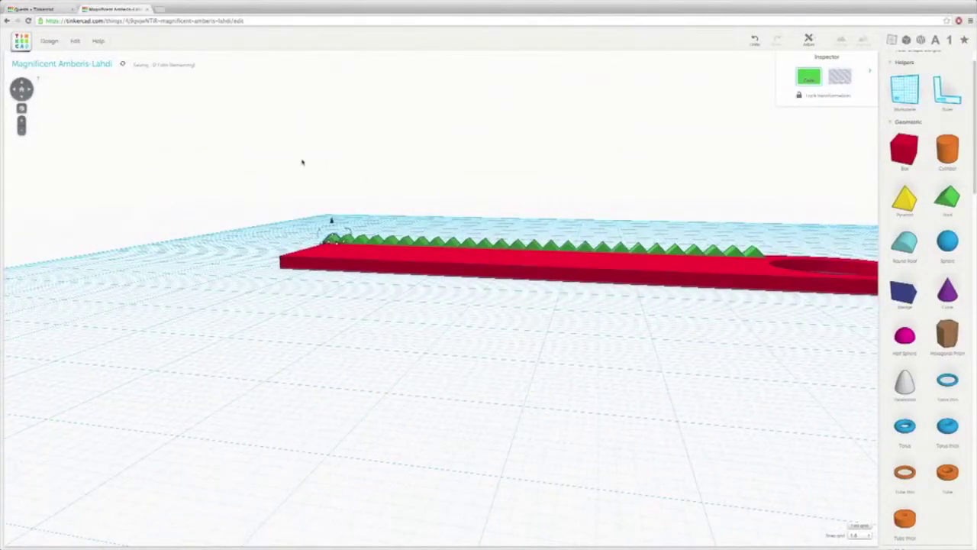
pyautogui.moveTo(282, 154); pyautogui.dragTo(785, 252)
pyautogui.moveTo(714, 303); pyautogui.dragTo(733, 315, button='right')
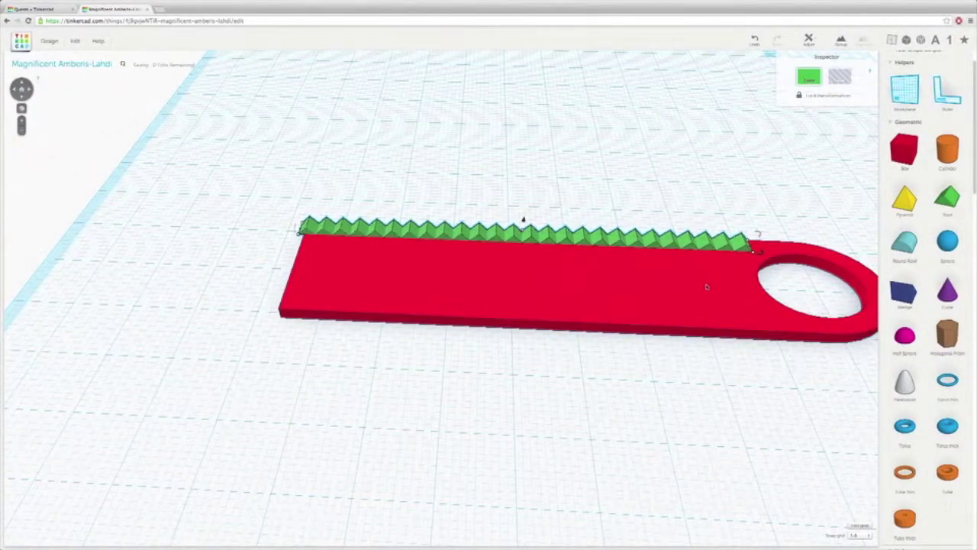
pyautogui.click(840, 40)
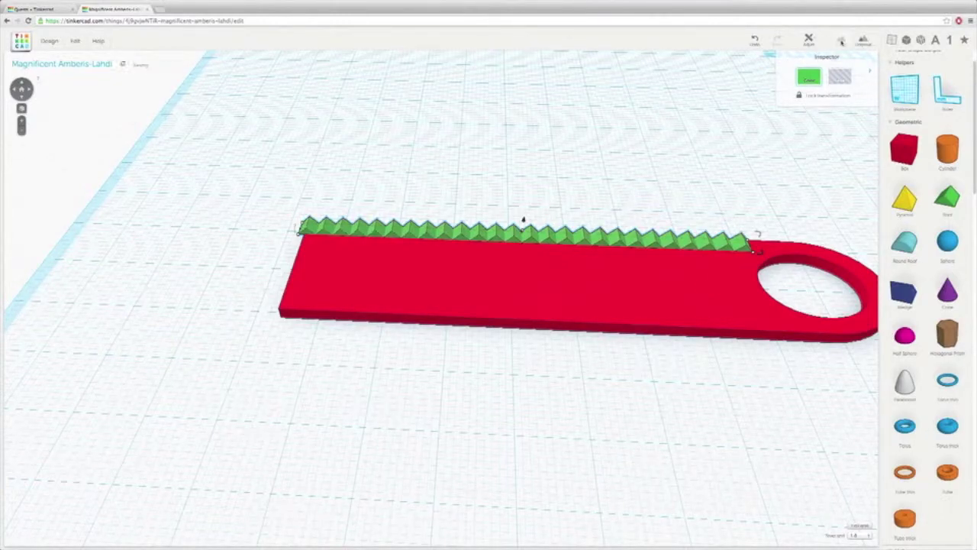
# Recolor the grouped row of green teeth yellow
pyautogui.moveTo(517, 186); pyautogui.dragTo(725, 153, button='right')
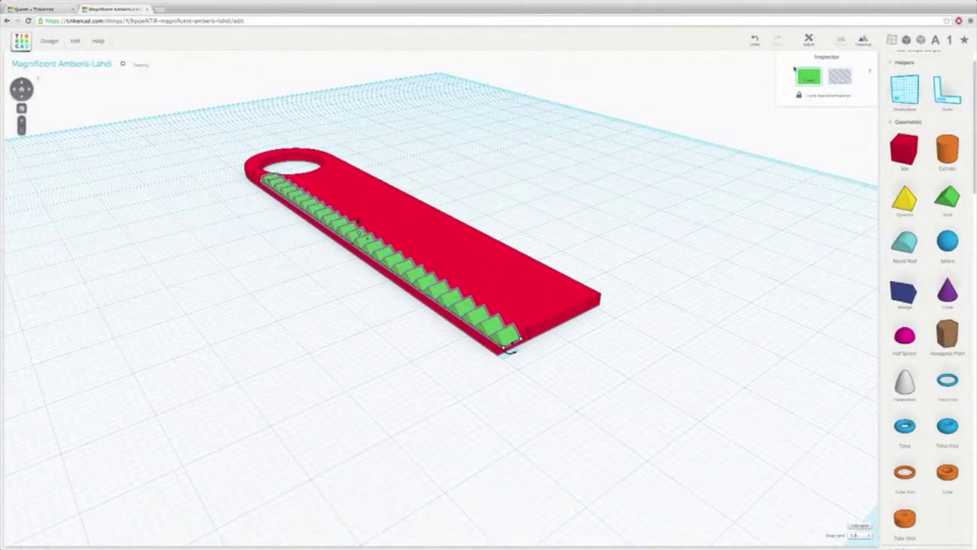
pyautogui.click(811, 80)
pyautogui.click(762, 135)
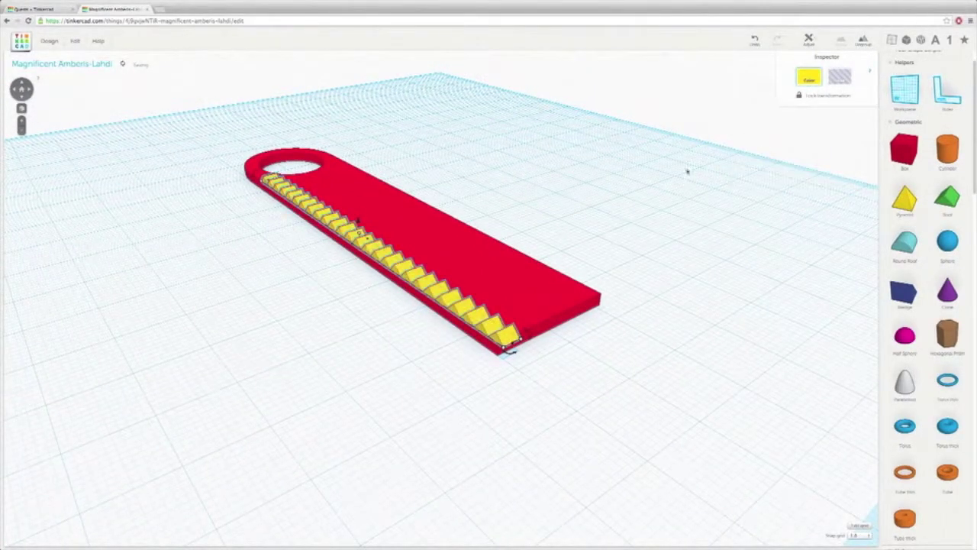
# Duplicate the yellow row of teeth and place the copy along the plate's opposite long edge
pyautogui.moveTo(456, 240); pyautogui.dragTo(393, 256, button='right')
pyautogui.keyDown('alt'); pyautogui.moveTo(394, 256); pyautogui.dragTo(502, 242); pyautogui.keyUp('alt')
pyautogui.moveTo(648, 255); pyautogui.dragTo(559, 325, button='right')
pyautogui.moveTo(512, 268); pyautogui.dragTo(507, 268)
pyautogui.moveTo(563, 252); pyautogui.dragTo(759, 232, button='right')
pyautogui.moveTo(619, 288); pyautogui.dragTo(550, 369, button='right')
pyautogui.scroll(-3, 550, 369)
pyautogui.moveTo(465, 353); pyautogui.dragTo(544, 337, button='middle')
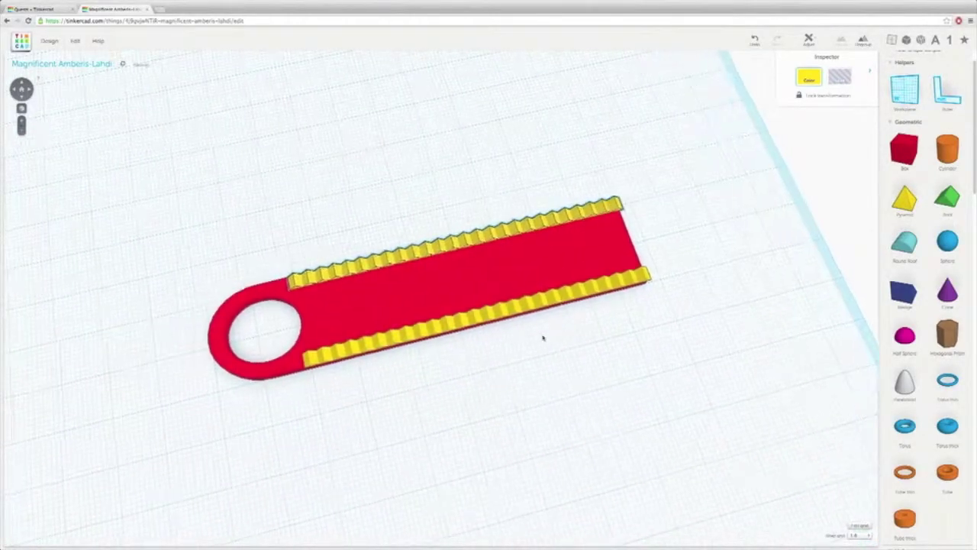
# Select the red plate together with both yellow rows of teeth and group them into one object
pyautogui.click(530, 242)
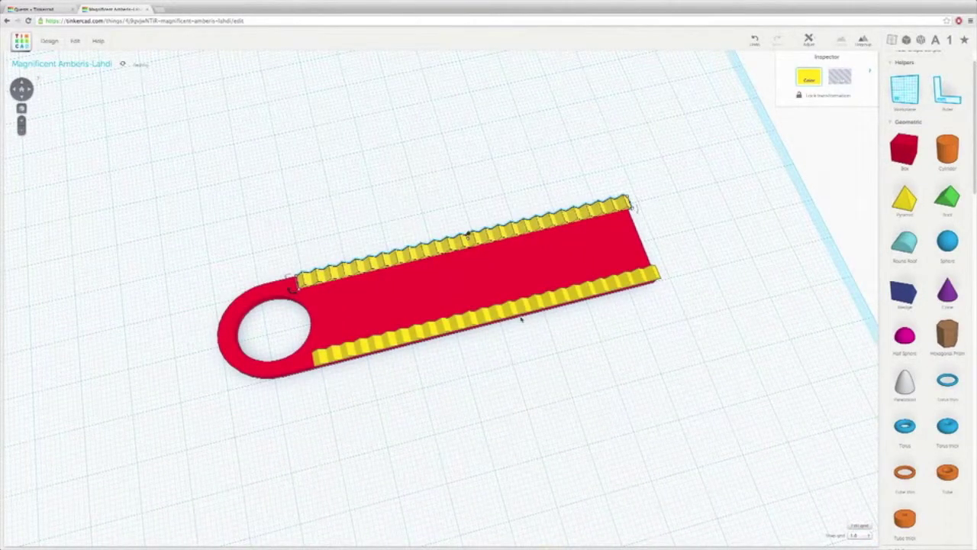
pyautogui.moveTo(543, 250); pyautogui.dragTo(515, 200, button='right')
pyautogui.click(428, 197)
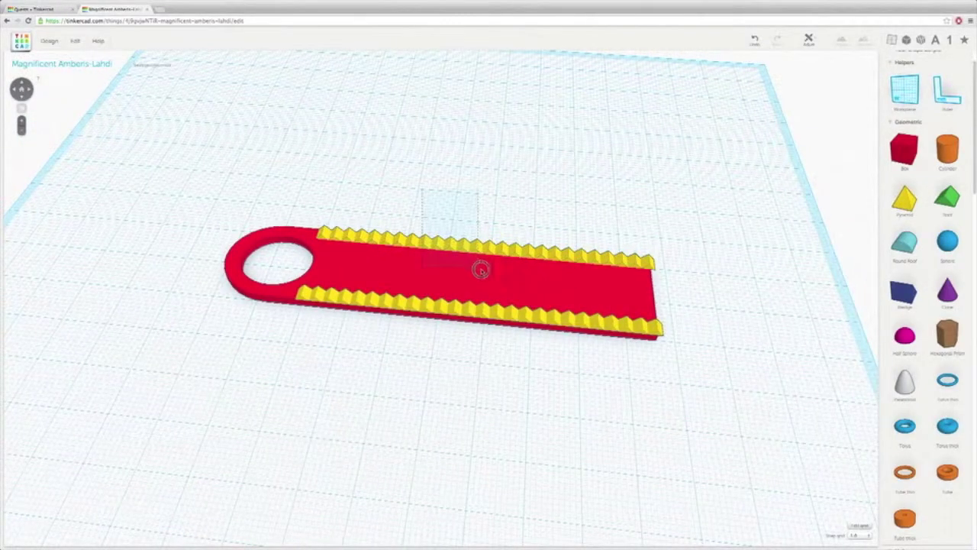
pyautogui.moveTo(505, 327); pyautogui.dragTo(506, 329)
pyautogui.moveTo(736, 326); pyautogui.dragTo(555, 265, button='right')
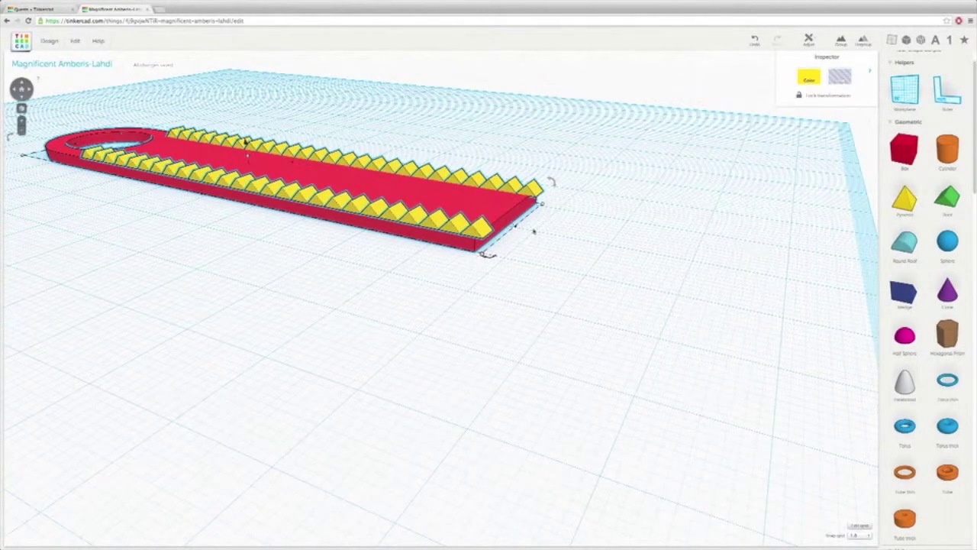
pyautogui.click(537, 248)
pyautogui.click(501, 216)
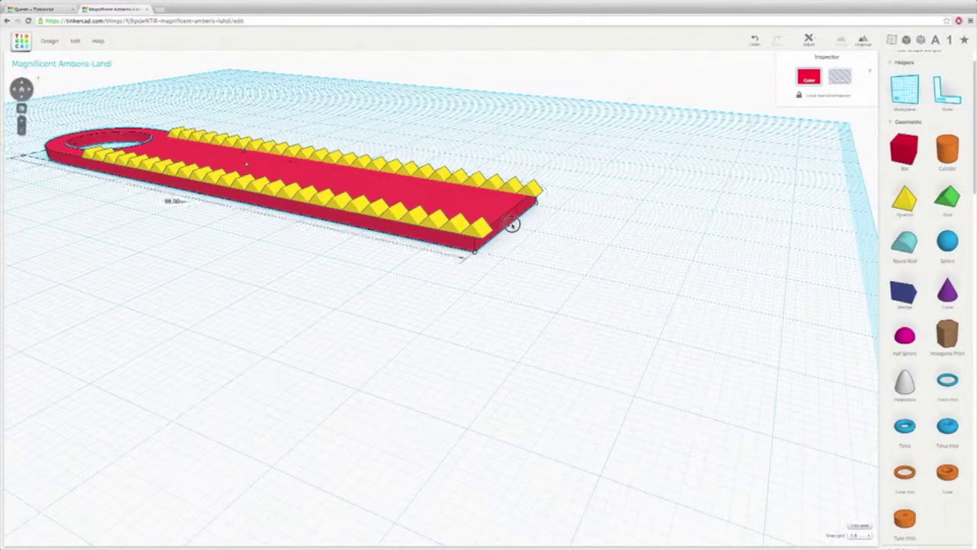
pyautogui.moveTo(515, 201); pyautogui.dragTo(426, 264, button='right')
pyautogui.scroll(5, 425, 265)
pyautogui.moveTo(404, 227); pyautogui.dragTo(600, 257, button='right')
pyautogui.scroll(-3, 598, 257)
pyautogui.scroll(-2, 597, 258)
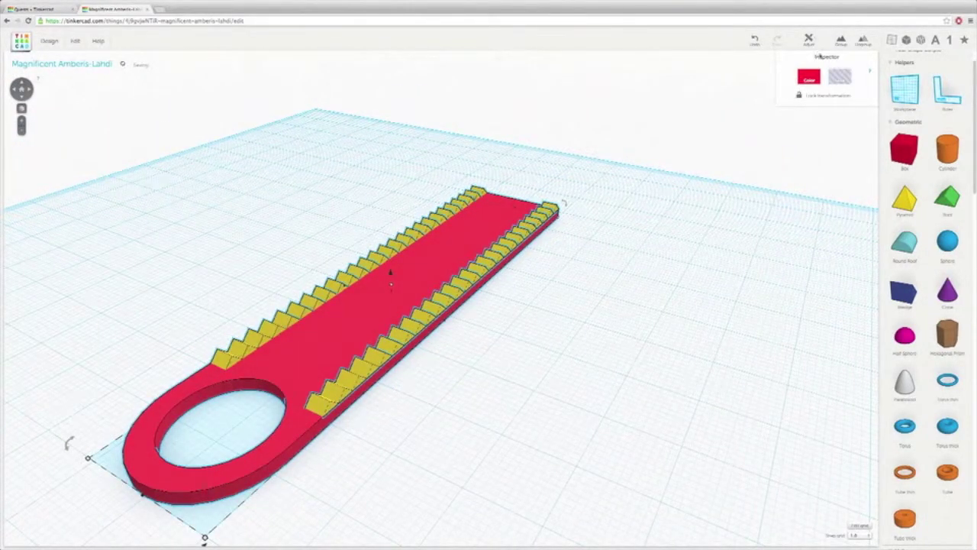
pyautogui.click(839, 41)
pyautogui.moveTo(576, 243); pyautogui.dragTo(549, 273, button='right')
pyautogui.scroll(-3, 500, 281)
pyautogui.scroll(5, 550, 273)
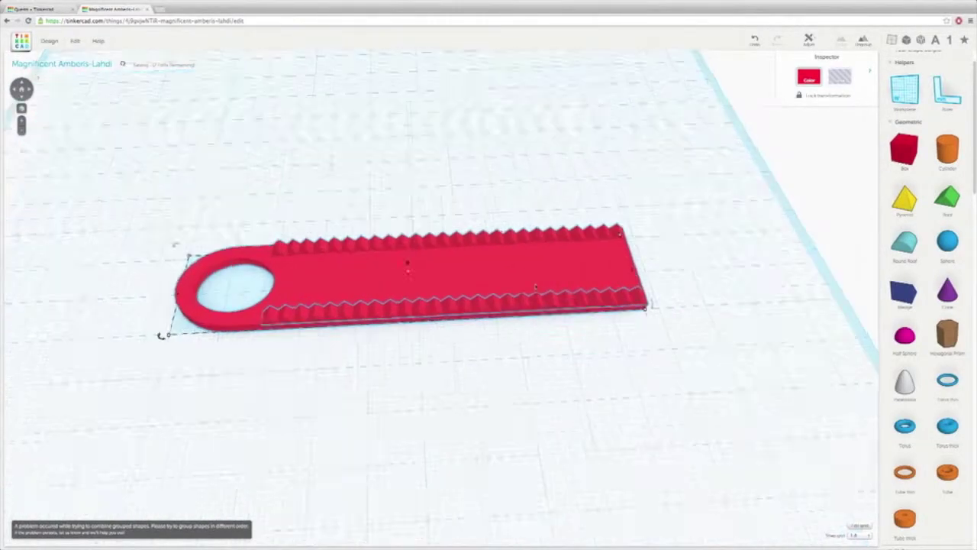
# Deselect the grouped plate and check the teeth along both long edges from different angles
pyautogui.moveTo(698, 257); pyautogui.dragTo(605, 313, button='right')
pyautogui.click(633, 245)
pyautogui.click(567, 359)
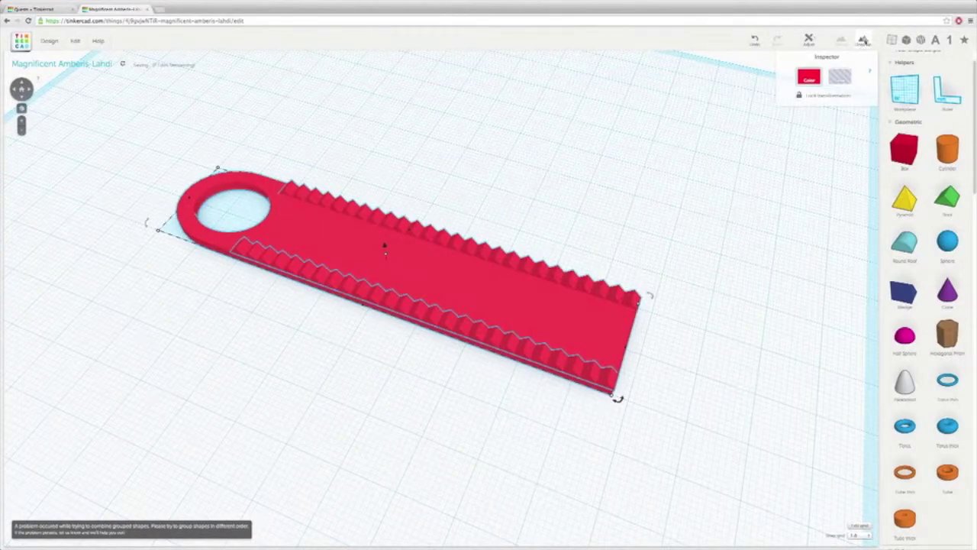
pyautogui.click(553, 222)
pyautogui.moveTo(496, 320); pyautogui.dragTo(594, 286, button='right')
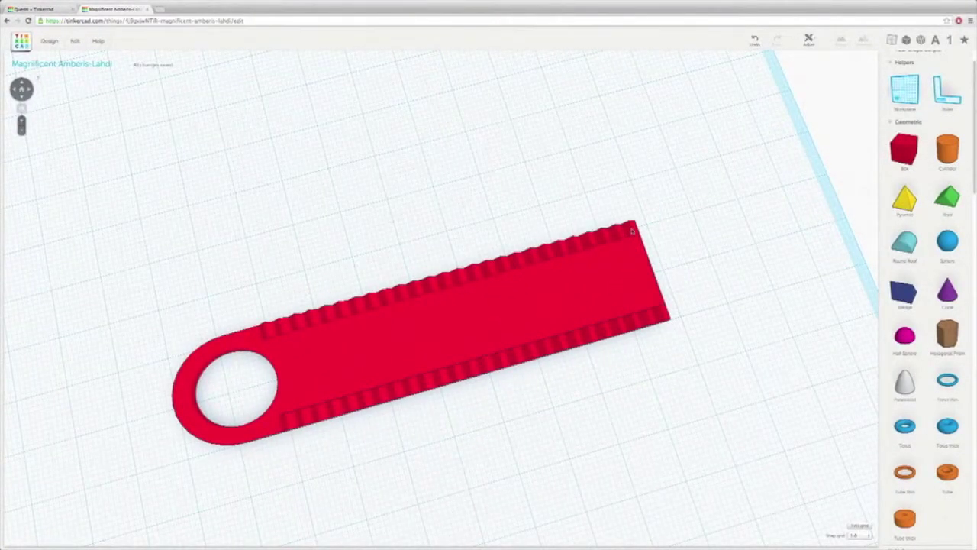
pyautogui.moveTo(348, 348); pyautogui.dragTo(393, 308, button='right')
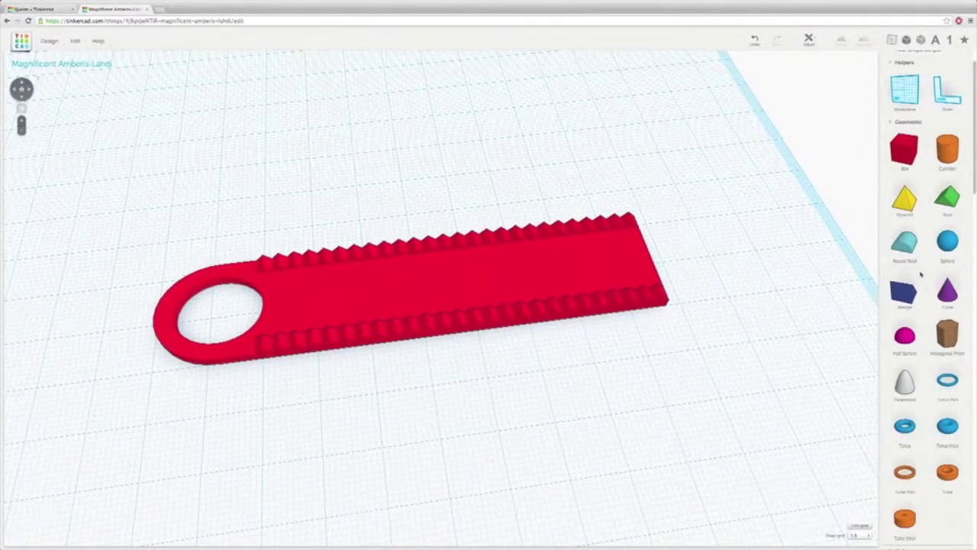
# Find the letter shapes and place a letter Y on the plate beside the round opening
pyautogui.scroll(-10, 925, 284)
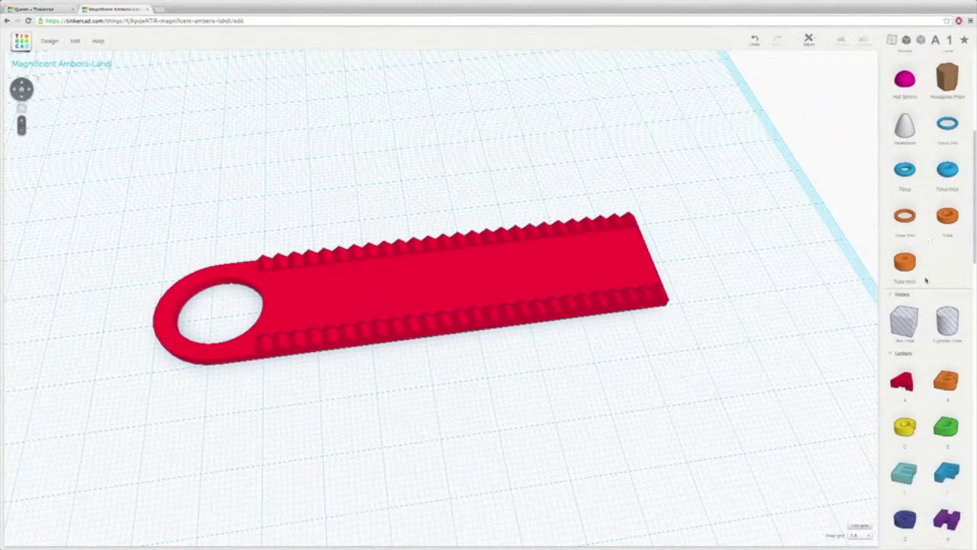
pyautogui.scroll(-3, 926, 281)
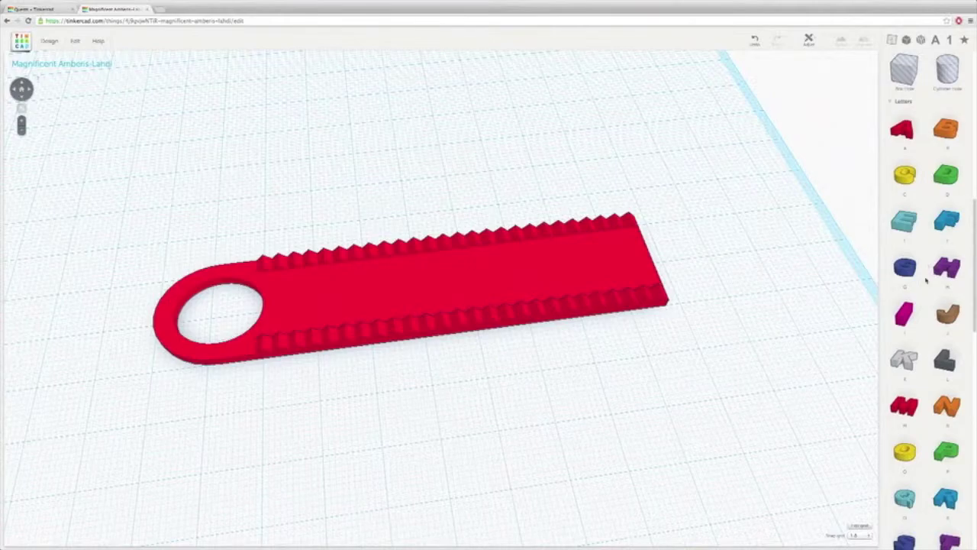
pyautogui.scroll(-18, 947, 306)
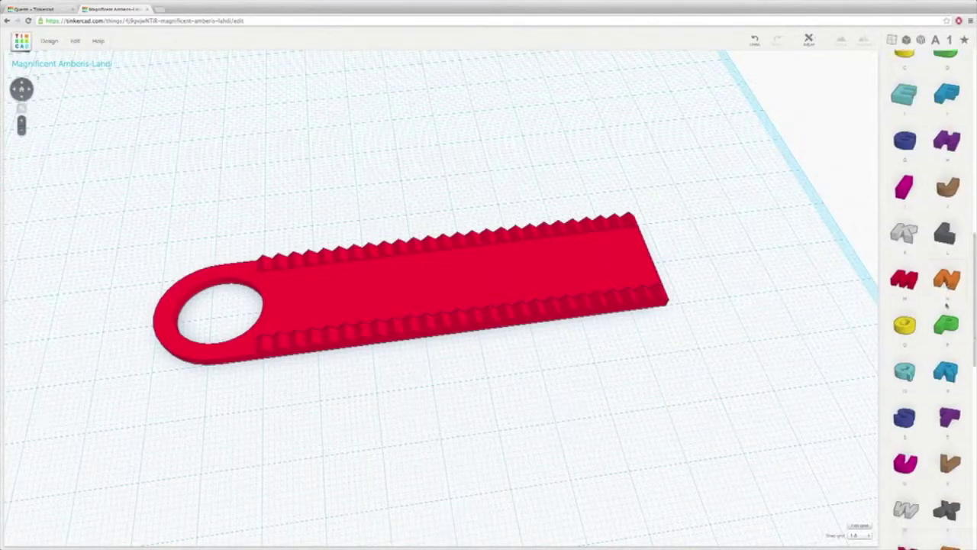
pyautogui.scroll(-2, 947, 304)
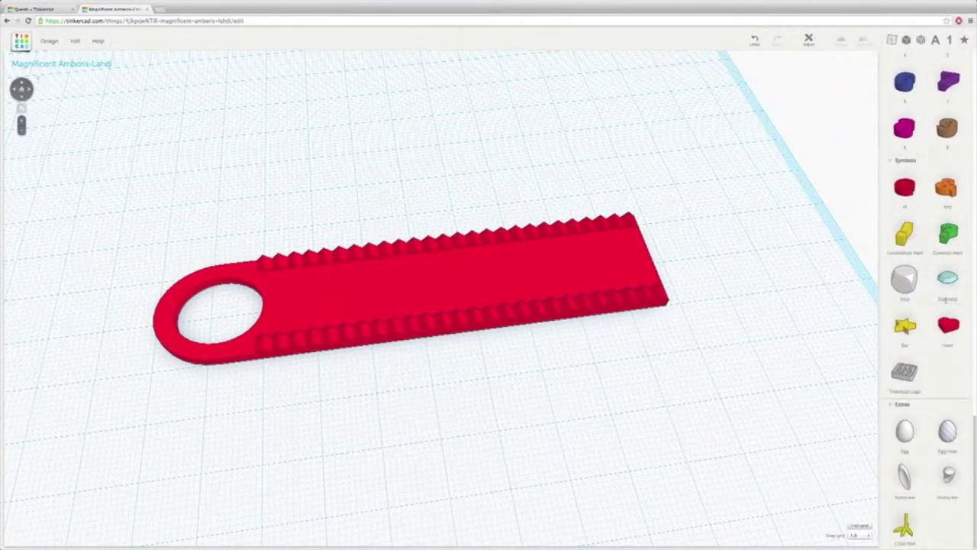
pyautogui.scroll(7, 947, 302)
pyautogui.scroll(-1, 947, 303)
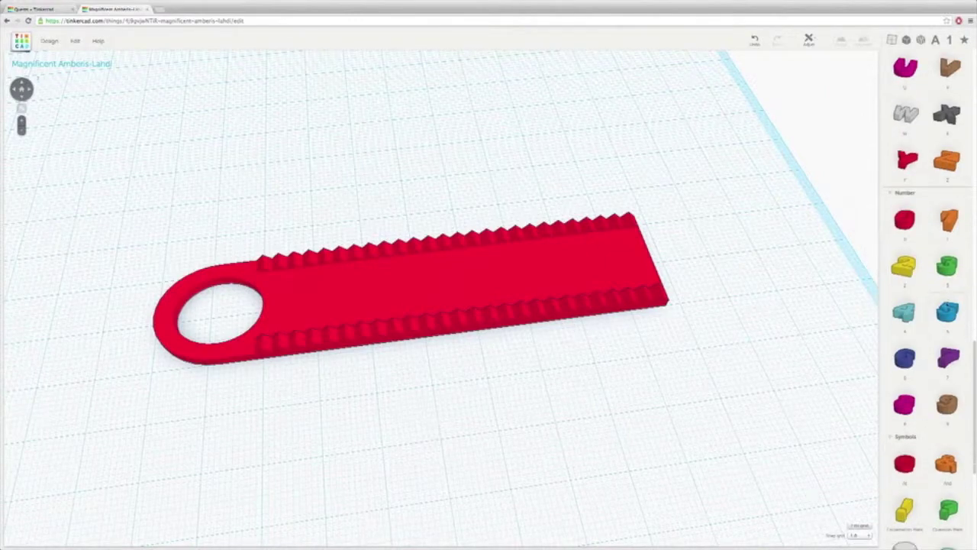
pyautogui.scroll(12, 947, 302)
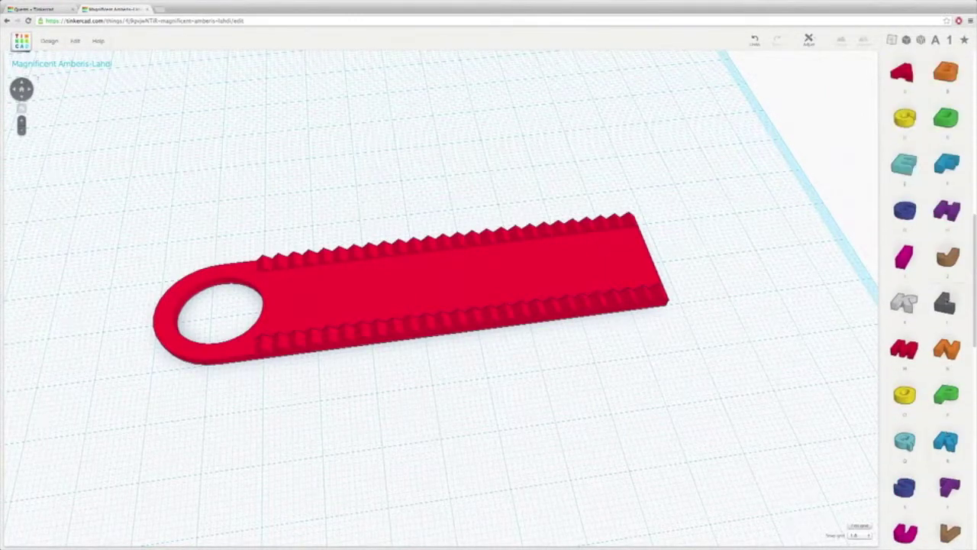
pyautogui.scroll(-4, 971, 350)
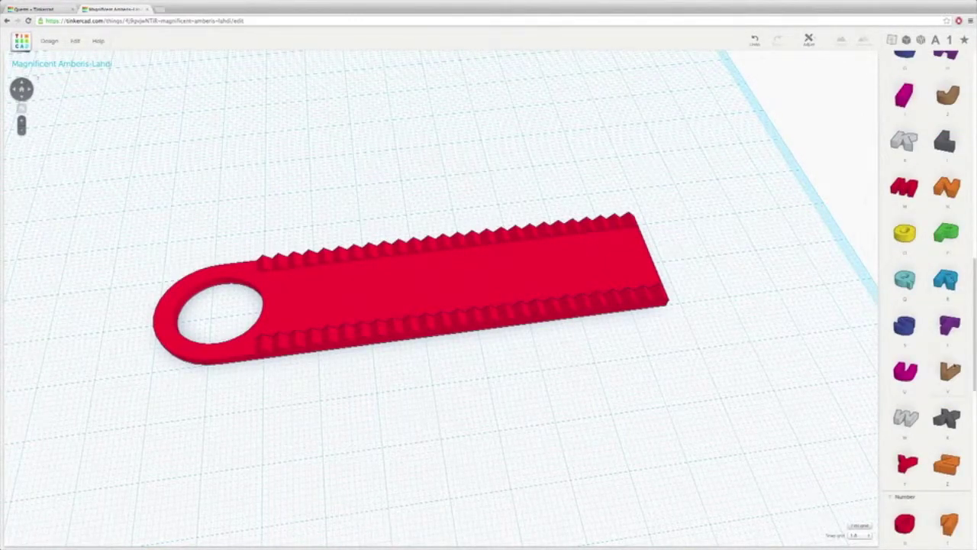
pyautogui.moveTo(907, 462); pyautogui.dragTo(304, 312)
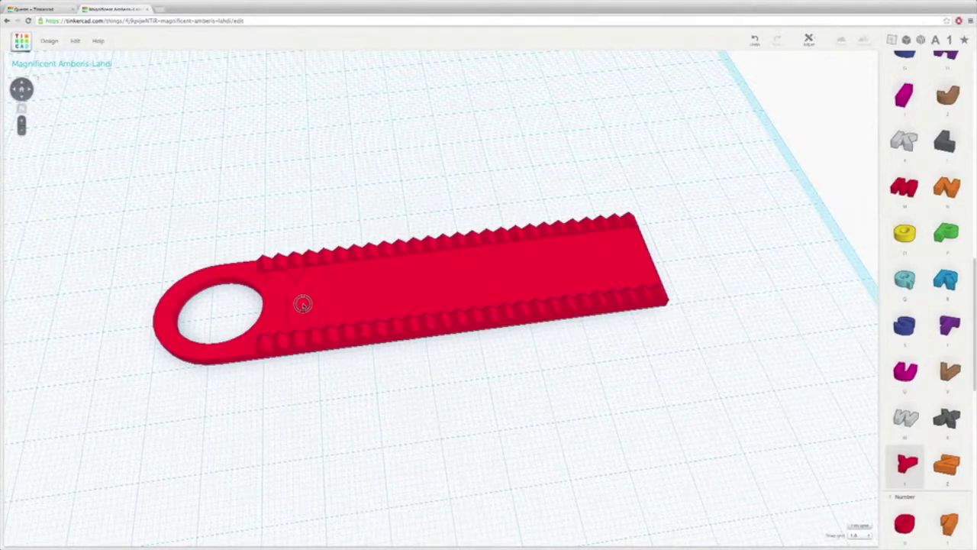
# Lower the letter Y's height to 3 mm so it stands only slightly above the plate
pyautogui.moveTo(377, 297); pyautogui.dragTo(479, 147, button='right')
pyautogui.scroll(3, 374, 310)
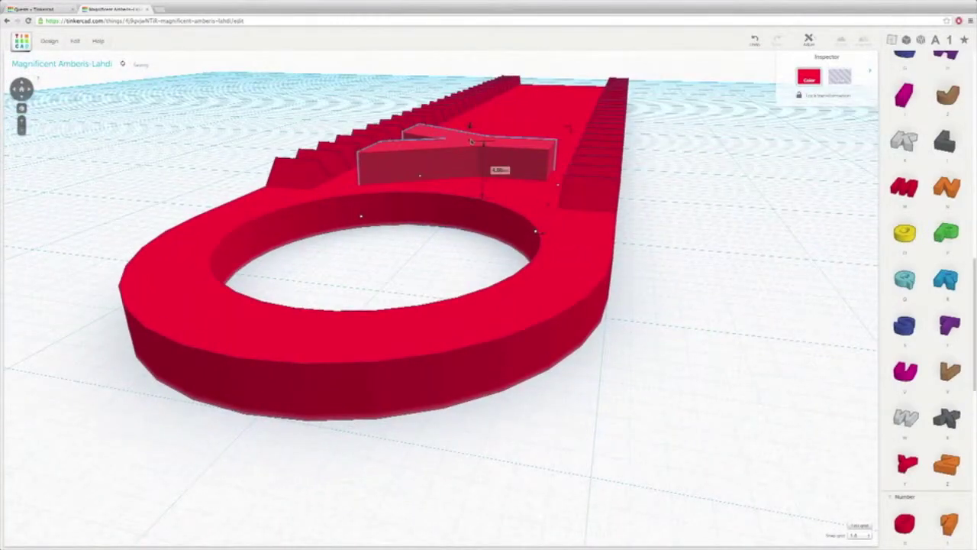
pyautogui.moveTo(471, 140); pyautogui.dragTo(473, 157)
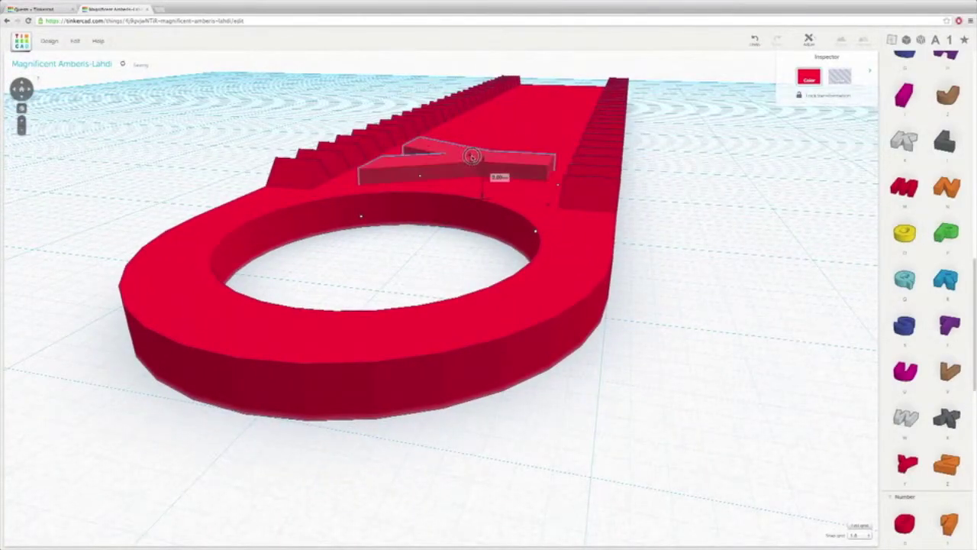
pyautogui.moveTo(611, 110); pyautogui.dragTo(489, 199, button='right')
pyautogui.scroll(-4, 489, 199)
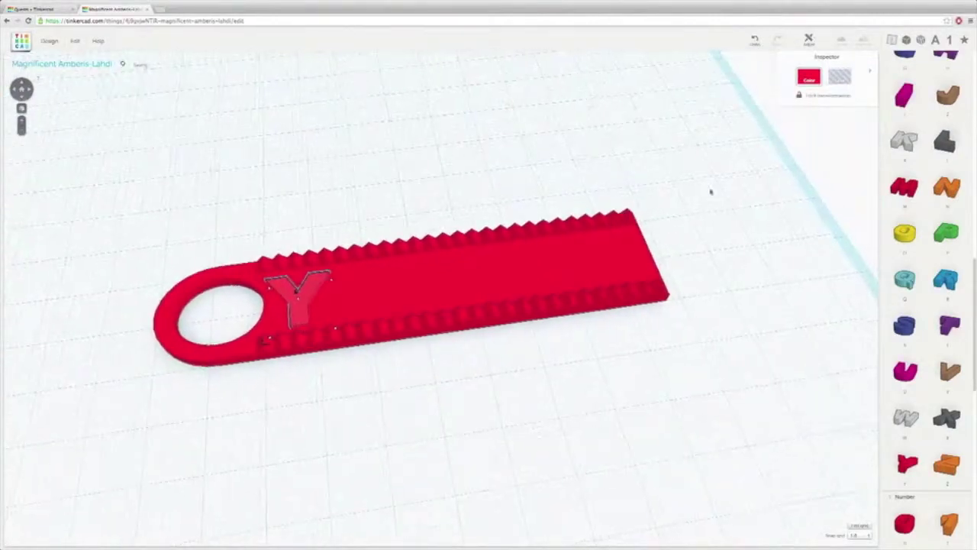
# Place a yellow letter O on the plate right after the Y and adjust the letter spacing
pyautogui.moveTo(905, 233); pyautogui.dragTo(371, 291)
pyautogui.moveTo(371, 291); pyautogui.dragTo(546, 208, button='right')
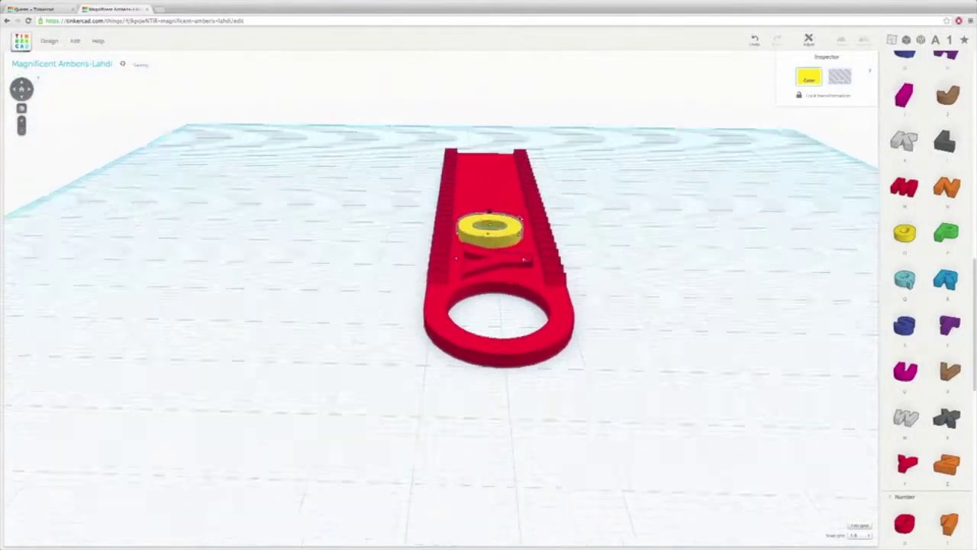
pyautogui.scroll(5, 547, 208)
pyautogui.scroll(-3, 580, 201)
pyautogui.press('f')
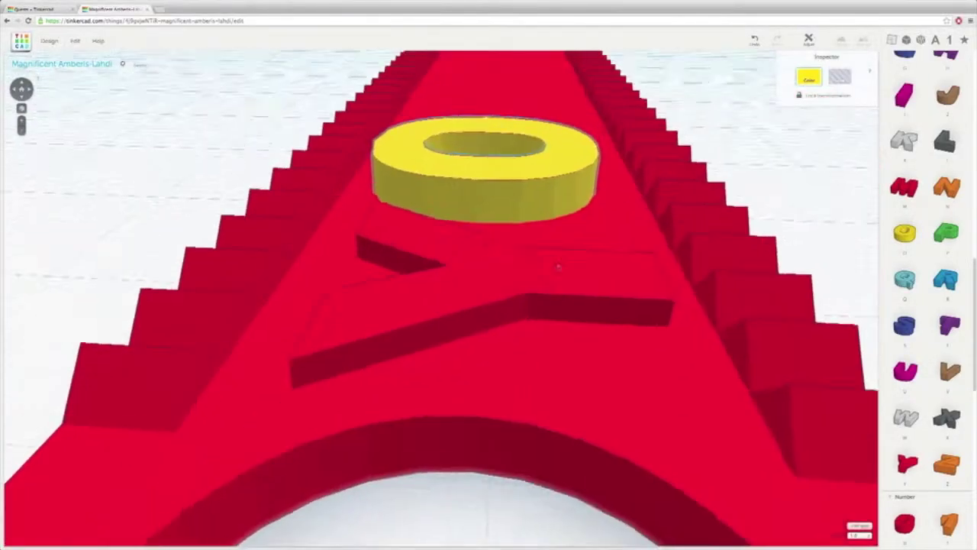
pyautogui.moveTo(514, 250); pyautogui.dragTo(493, 270)
pyautogui.moveTo(494, 270); pyautogui.dragTo(496, 232, button='right')
# Shift the letter O 1 mm across the plate's width, away from the nearer row of teeth
pyautogui.click(347, 296)
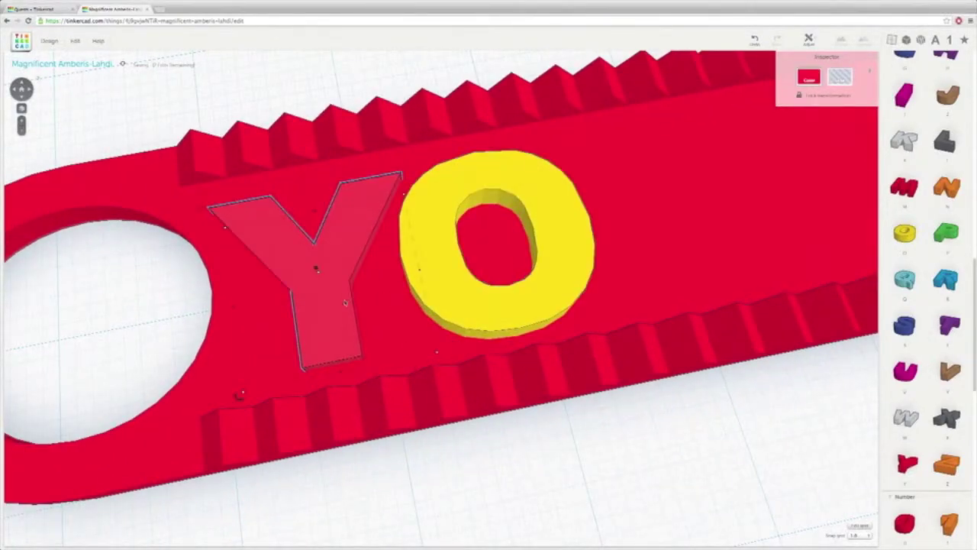
pyautogui.moveTo(408, 334); pyautogui.dragTo(506, 283, button='right')
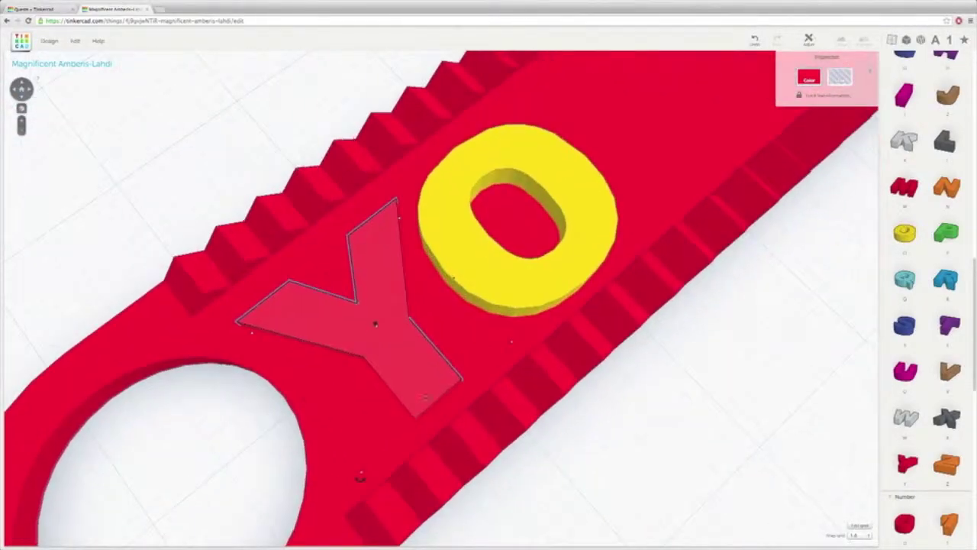
pyautogui.keyDown('shift'); pyautogui.click(507, 290); pyautogui.keyUp('shift')
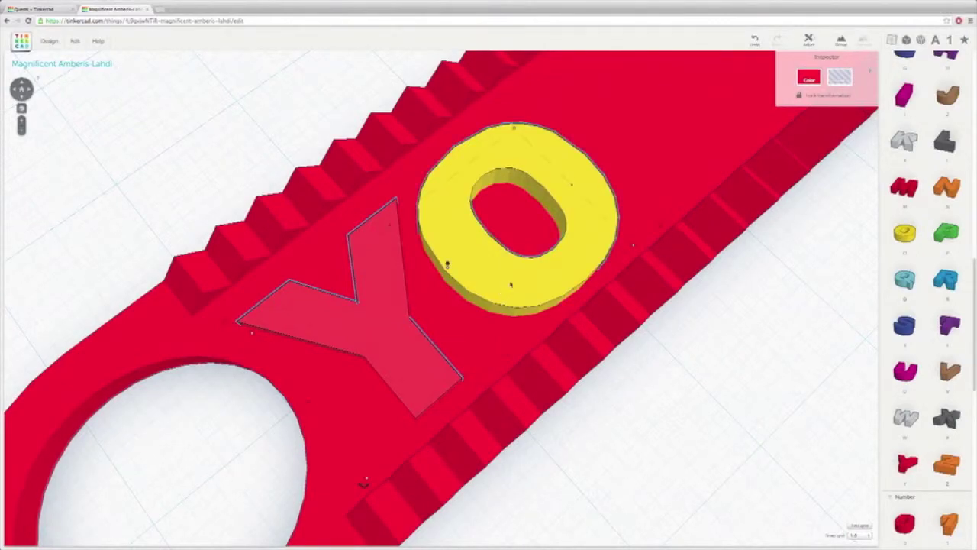
pyautogui.press('Escape')
pyautogui.click(367, 313)
pyautogui.click(471, 268)
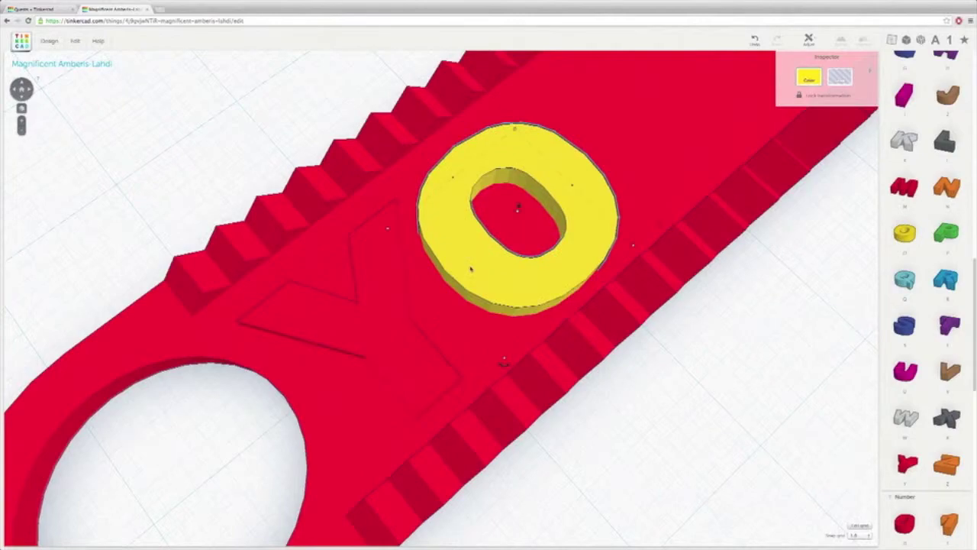
pyautogui.moveTo(483, 268); pyautogui.dragTo(478, 264)
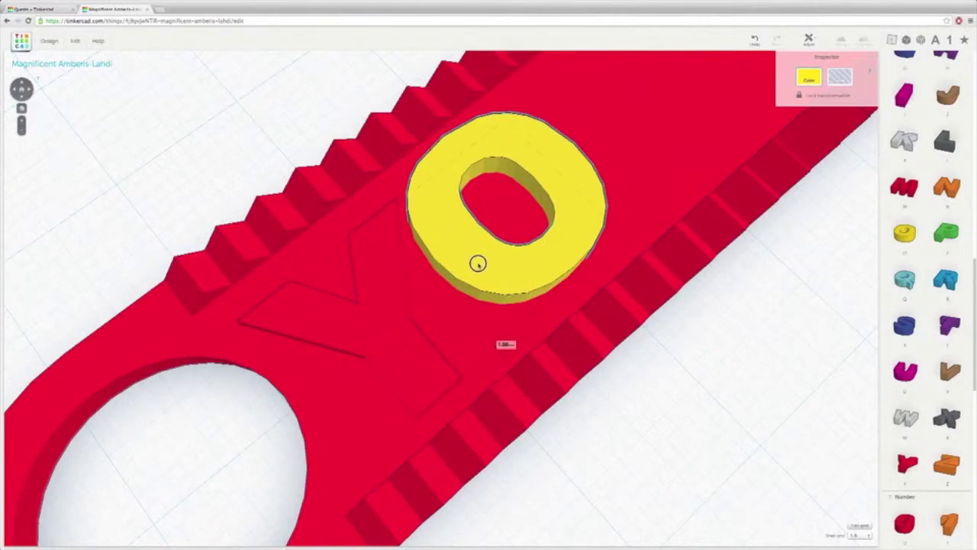
# Move the toothed plate clear of the two letters and shift the Y slightly away from the O
pyautogui.click(601, 306)
pyautogui.moveTo(557, 262); pyautogui.dragTo(311, 91)
pyautogui.click(409, 337)
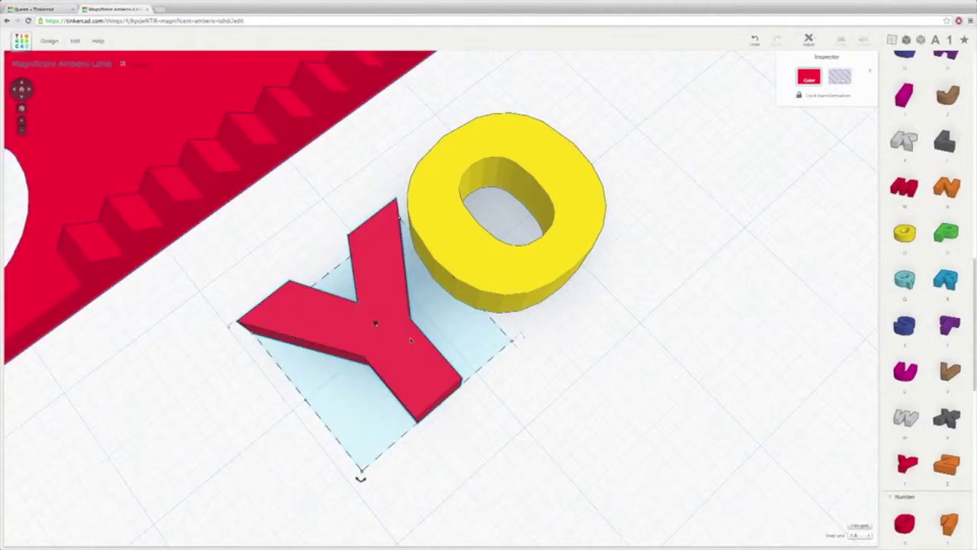
pyautogui.moveTo(398, 451); pyautogui.dragTo(419, 364, button='right')
pyautogui.moveTo(465, 399); pyautogui.dragTo(457, 354, button='right')
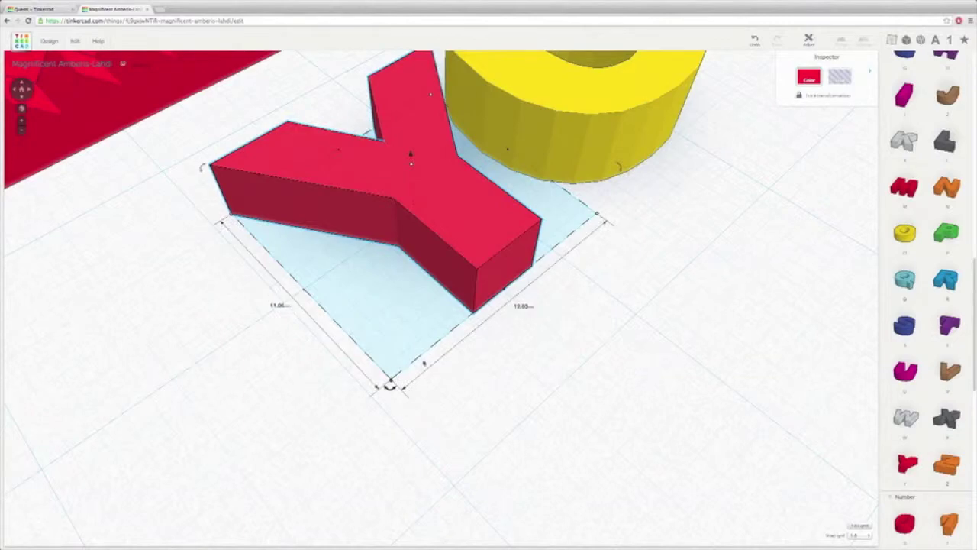
pyautogui.moveTo(471, 282); pyautogui.dragTo(445, 297)
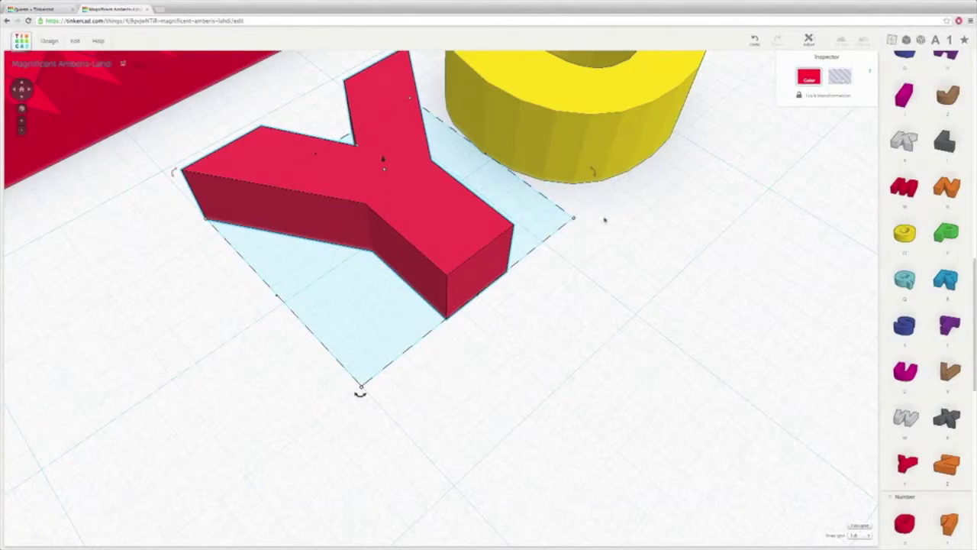
pyautogui.click(611, 159)
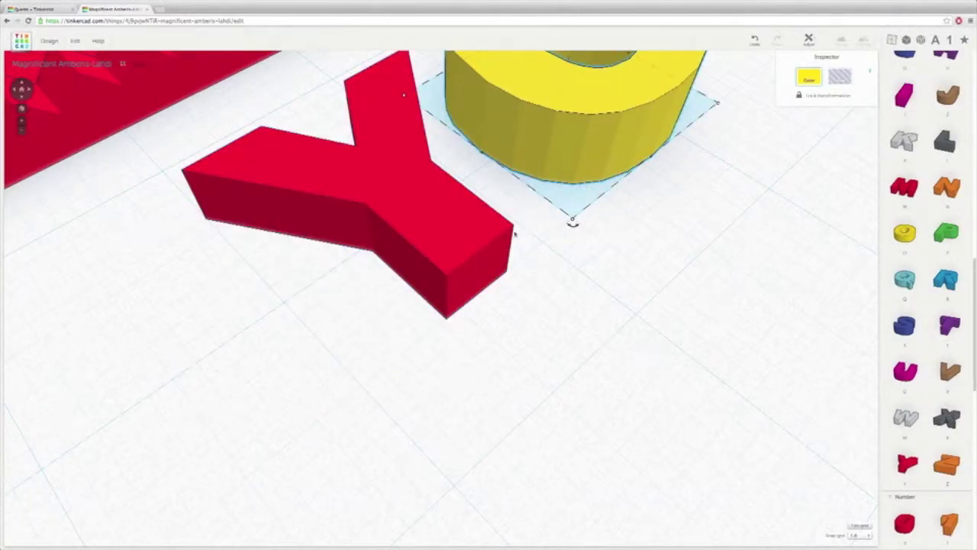
pyautogui.click(487, 281)
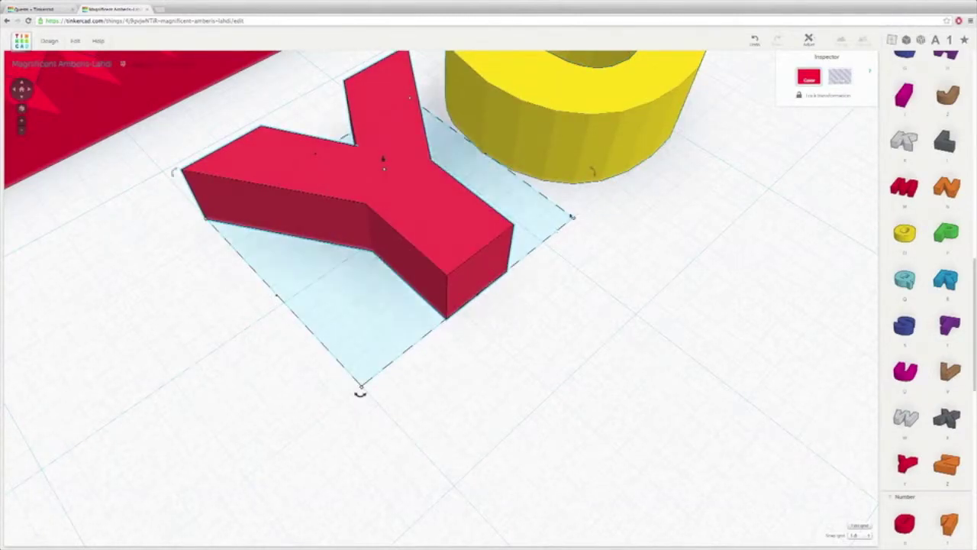
# Place a yellow exclamation mark from the Symbols shapes right after the letter O
pyautogui.click(614, 150)
pyautogui.moveTo(731, 134); pyautogui.dragTo(676, 207, button='right')
pyautogui.moveTo(677, 208); pyautogui.dragTo(538, 255, button='middle')
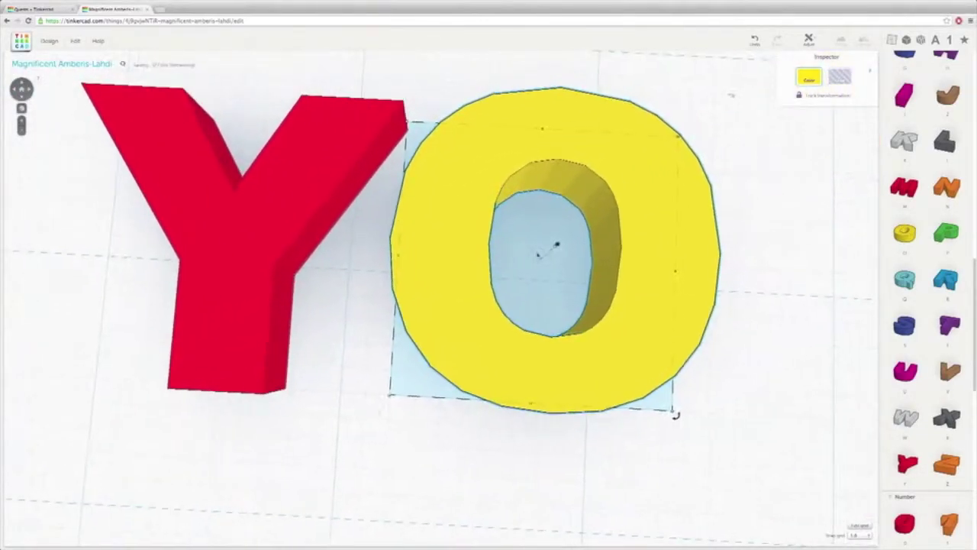
pyautogui.scroll(-5, 538, 255)
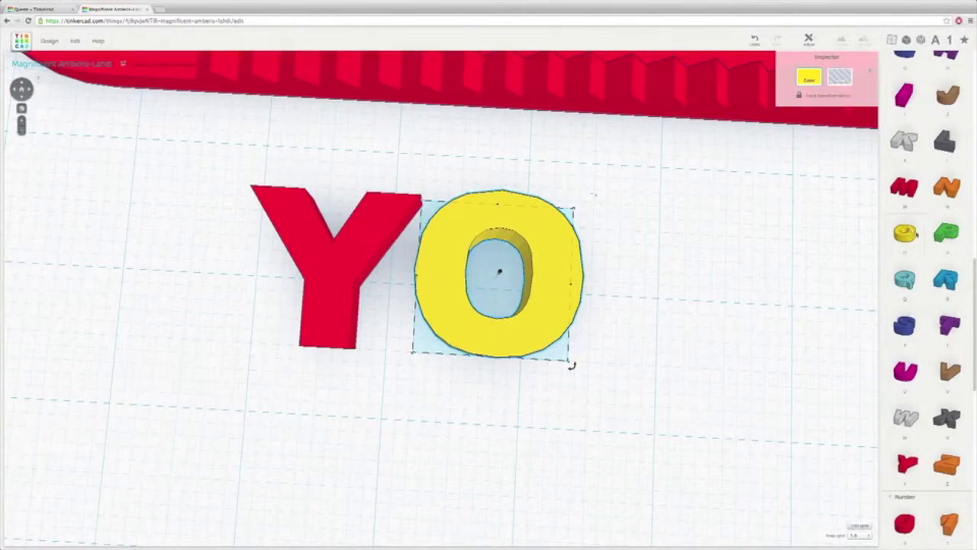
pyautogui.scroll(-4, 892, 327)
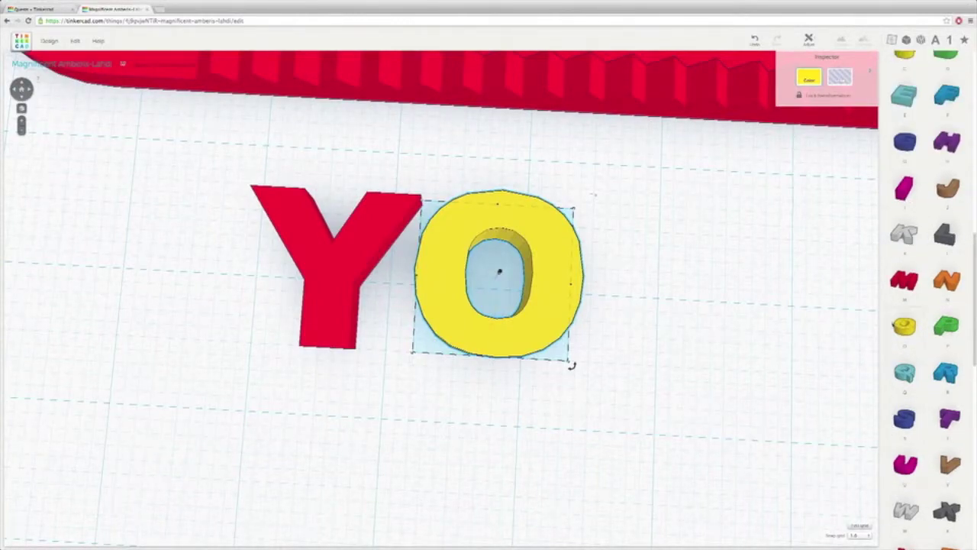
pyautogui.scroll(-7, 893, 324)
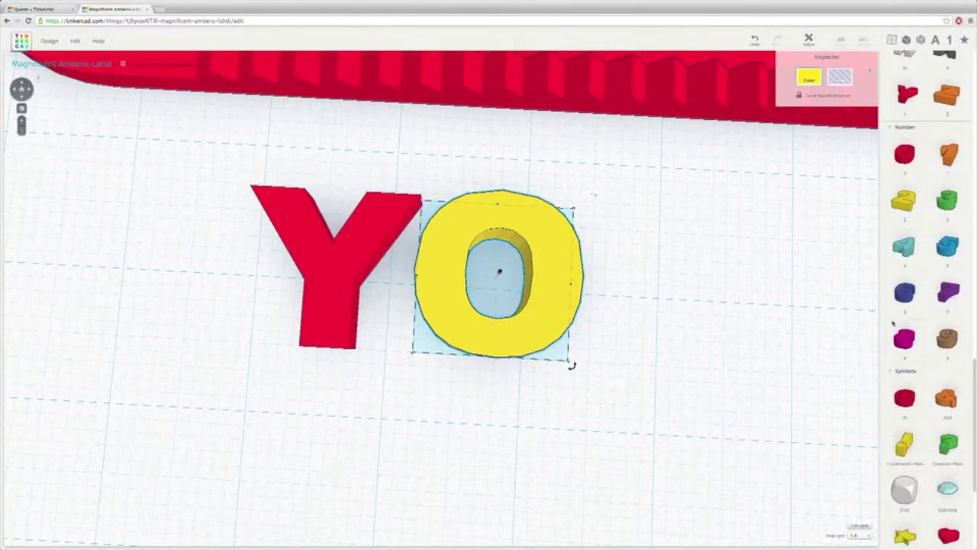
pyautogui.moveTo(902, 407); pyautogui.dragTo(614, 288)
pyautogui.moveTo(772, 287); pyautogui.dragTo(743, 275, button='right')
pyautogui.moveTo(739, 330); pyautogui.dragTo(727, 416, button='right')
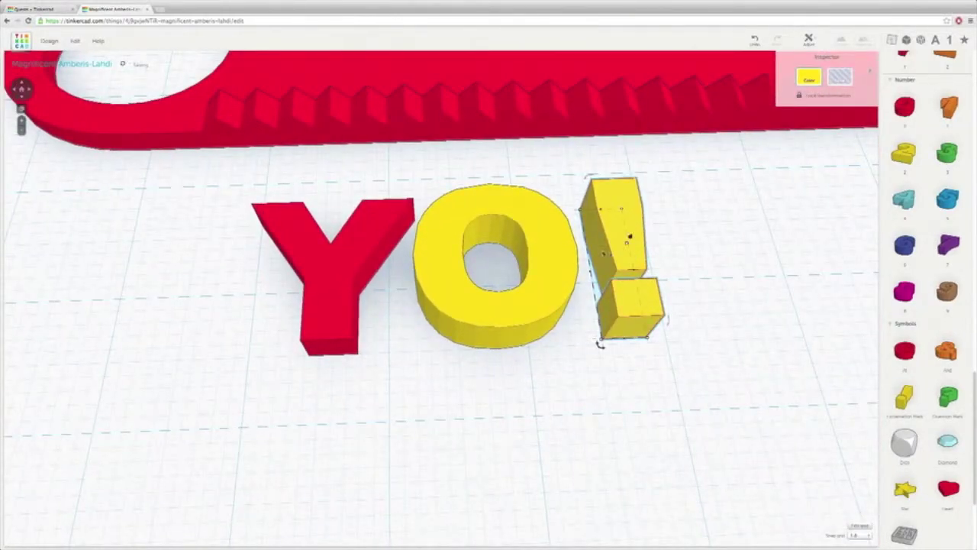
# Shift the exclamation mark toward the letter O and back slightly to even out the letter spacing
pyautogui.moveTo(604, 332); pyautogui.dragTo(584, 330)
pyautogui.click(489, 327)
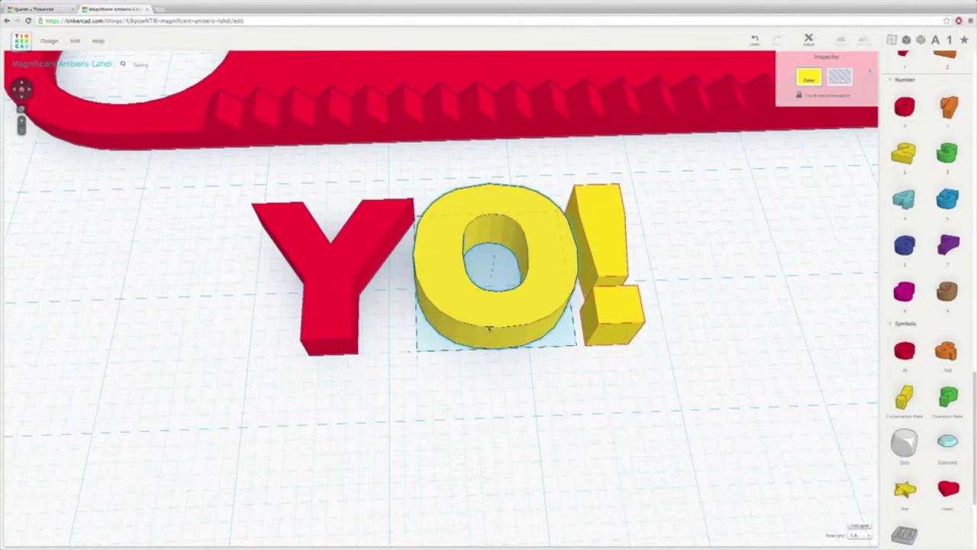
pyautogui.click(609, 333)
pyautogui.moveTo(595, 252); pyautogui.dragTo(604, 253)
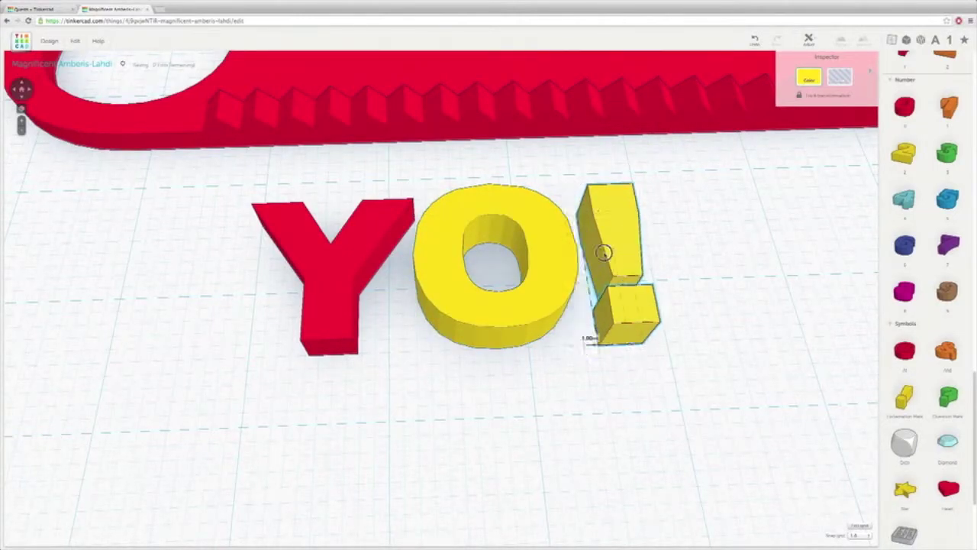
# Lower the heights of the letter O and the exclamation mark to match the Y
pyautogui.moveTo(604, 252); pyautogui.dragTo(794, 122, button='right')
pyautogui.click(377, 308)
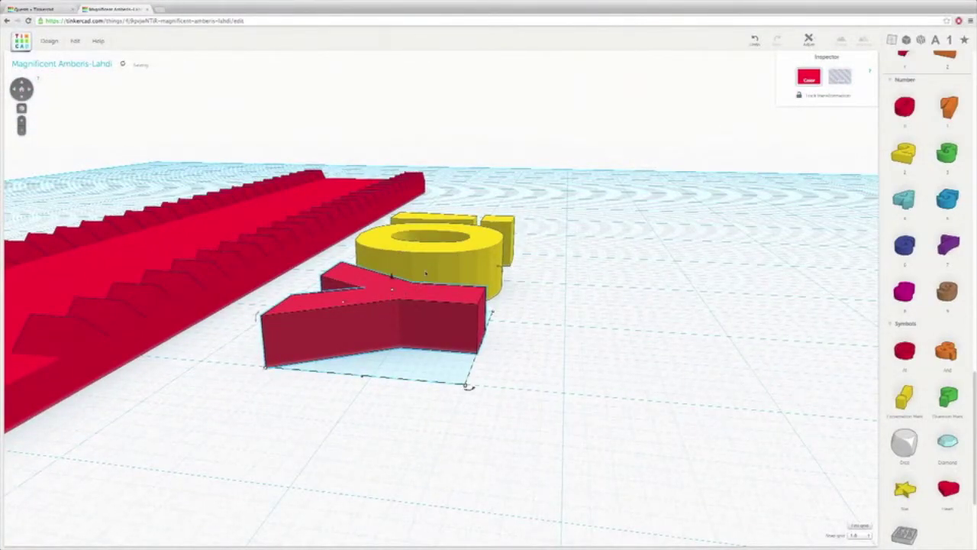
pyautogui.click(429, 266)
pyautogui.moveTo(432, 237); pyautogui.dragTo(432, 249)
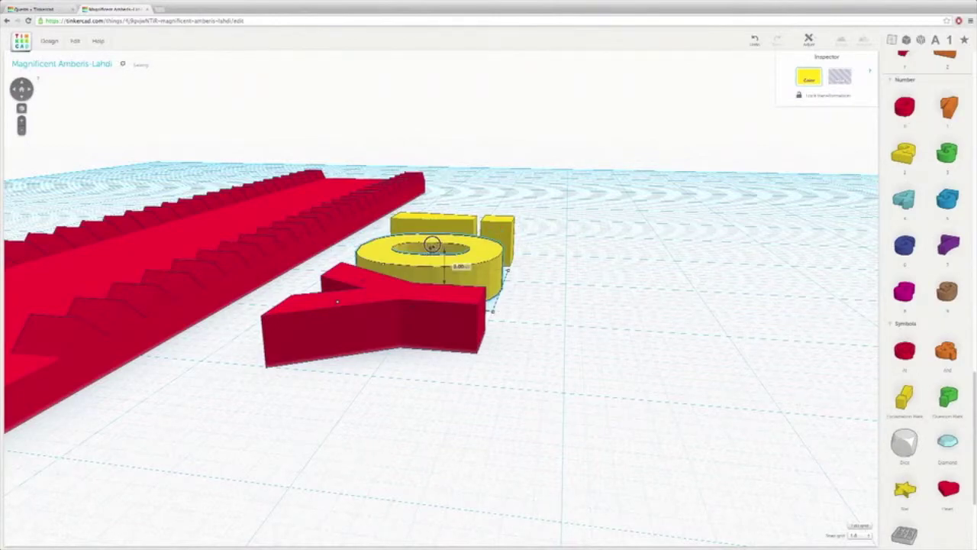
pyautogui.click(457, 222)
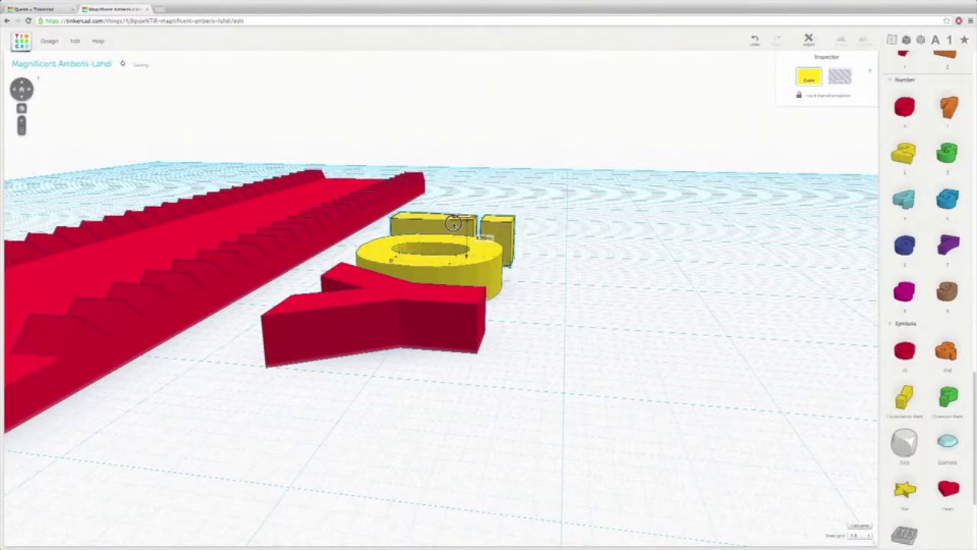
pyautogui.moveTo(454, 218); pyautogui.dragTo(454, 230)
# Group the Y, the O and the exclamation mark into one object
pyautogui.moveTo(508, 225); pyautogui.dragTo(546, 306, button='right')
pyautogui.moveTo(550, 109); pyautogui.dragTo(227, 468)
pyautogui.moveTo(639, 107); pyautogui.dragTo(386, 511)
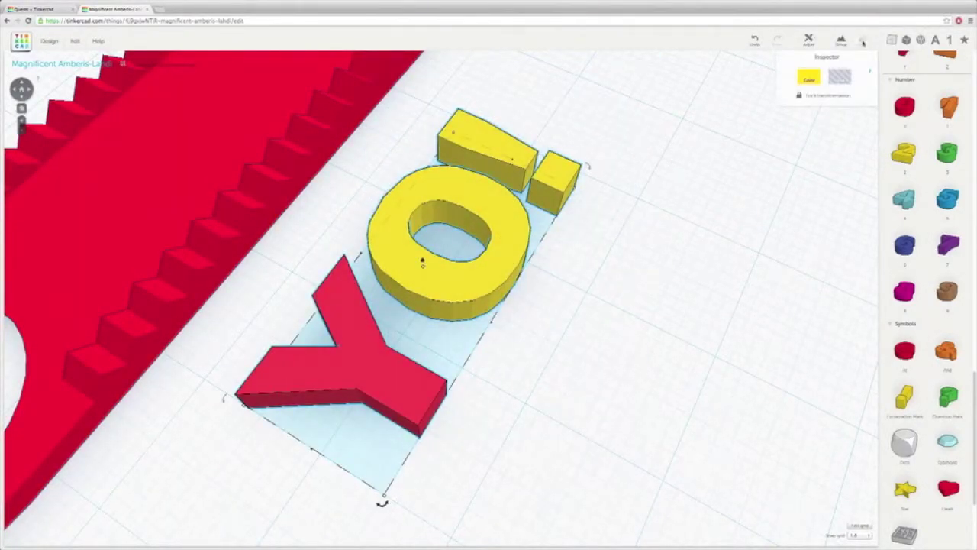
pyautogui.click(840, 40)
pyautogui.moveTo(558, 211); pyautogui.dragTo(606, 199, button='right')
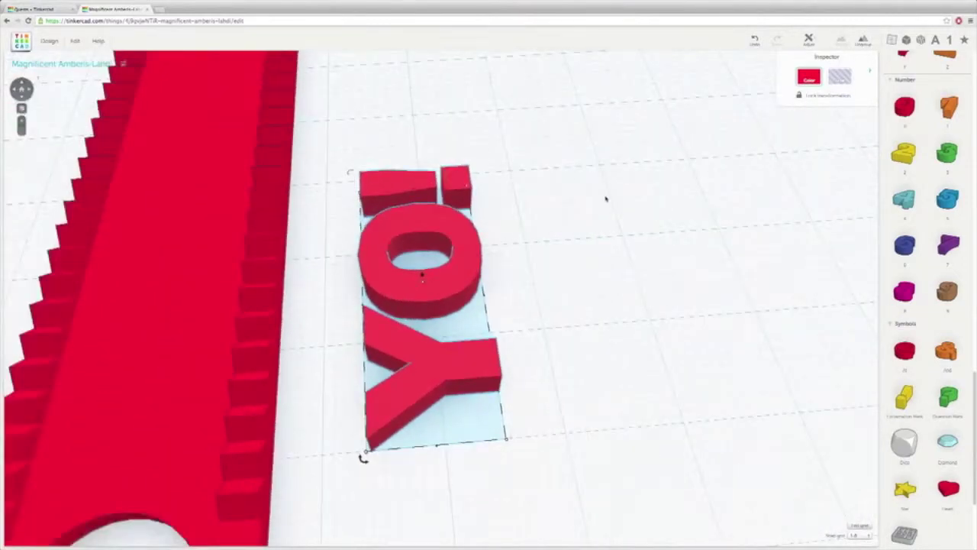
# Place the grouped YO! lettering on the plate between the two rows of teeth, beside the round opening
pyautogui.scroll(-3, 606, 198)
pyautogui.moveTo(427, 284); pyautogui.dragTo(262, 318)
pyautogui.moveTo(262, 318); pyautogui.dragTo(676, 163, button='right')
pyautogui.scroll(3, 476, 155)
pyautogui.scroll(-3, 475, 155)
pyautogui.moveTo(513, 251); pyautogui.dragTo(581, 269, button='right')
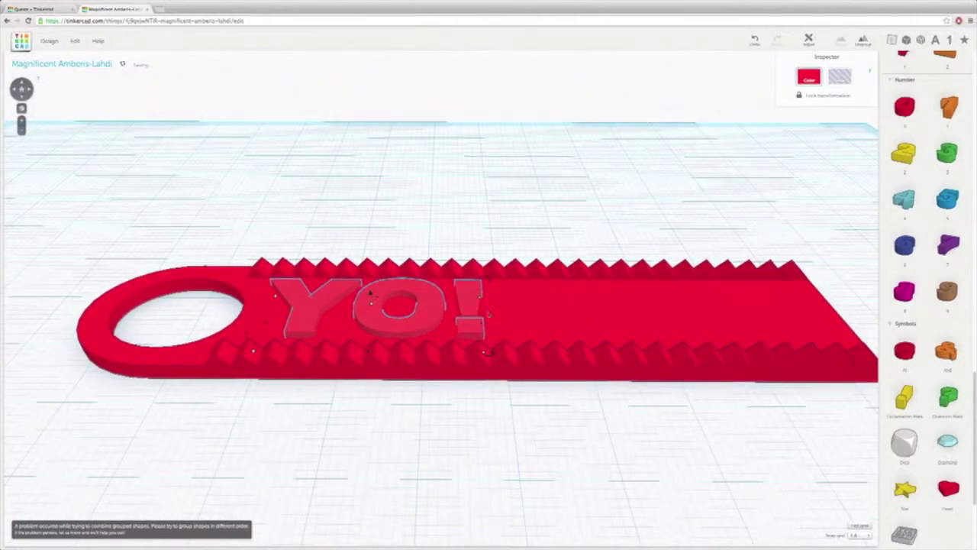
# Place a box hole just past the lettering and stretch it to cover the plate's whole blank end
pyautogui.scroll(10, 893, 176)
pyautogui.scroll(5, 902, 187)
pyautogui.moveTo(904, 159); pyautogui.dragTo(578, 314)
pyautogui.moveTo(578, 315); pyautogui.dragTo(672, 353, button='right')
pyautogui.moveTo(666, 344); pyautogui.dragTo(892, 333)
pyautogui.moveTo(552, 350); pyautogui.dragTo(544, 371, button='right')
pyautogui.scroll(-3, 544, 372)
pyautogui.moveTo(552, 329); pyautogui.dragTo(556, 323)
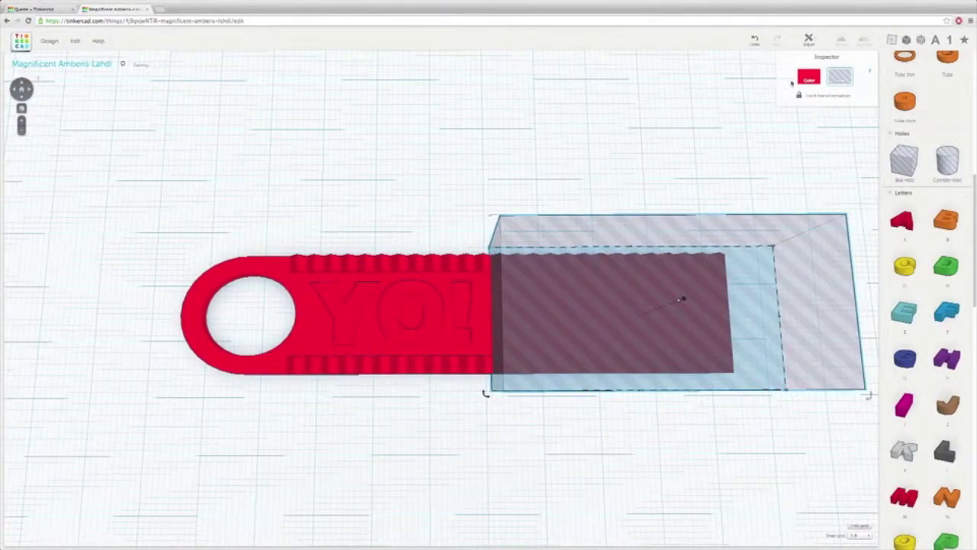
# Group the lettered plate with the box hole to cut off the blank end, and check the shortened shape
pyautogui.moveTo(262, 136); pyautogui.dragTo(517, 418)
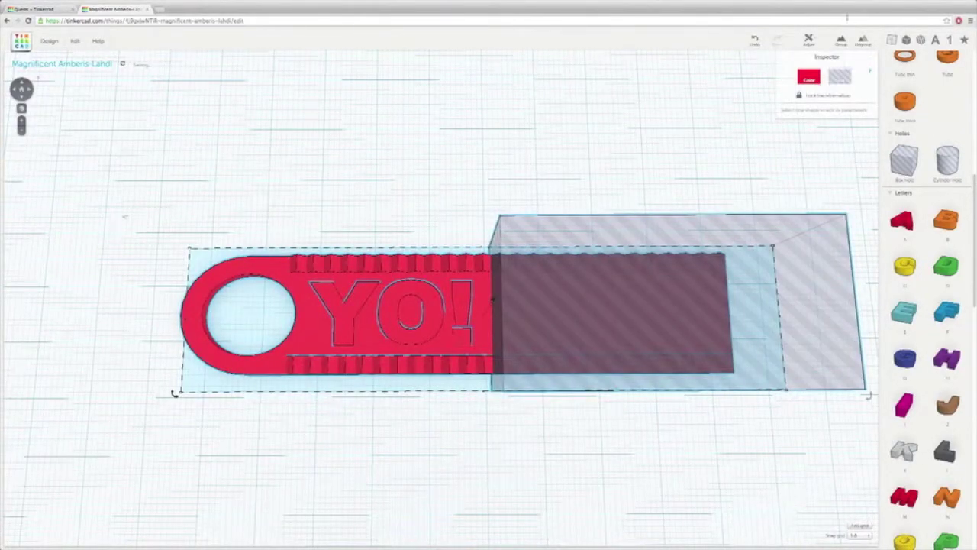
pyautogui.click(841, 40)
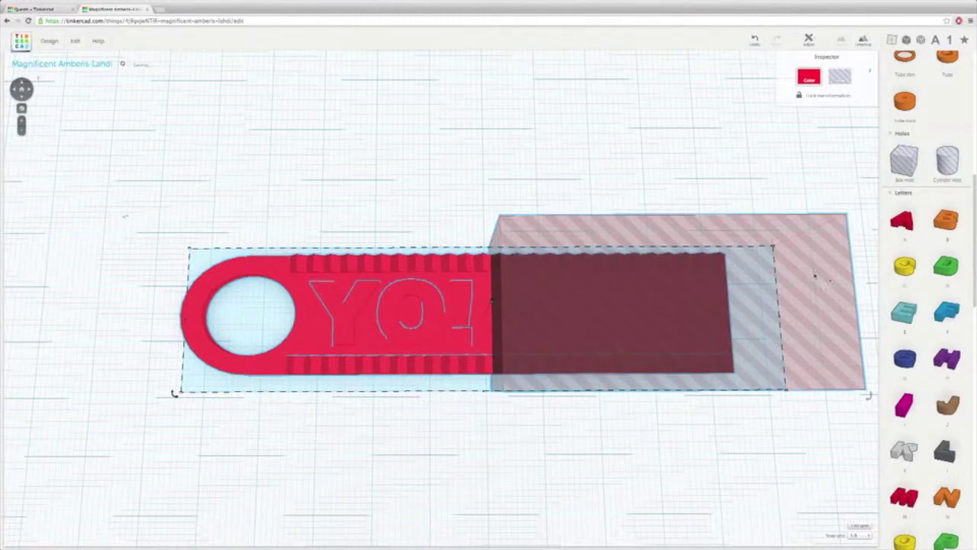
pyautogui.click(588, 419)
pyautogui.moveTo(719, 368); pyautogui.dragTo(691, 412, button='right')
pyautogui.moveTo(449, 291); pyautogui.dragTo(471, 246, button='right')
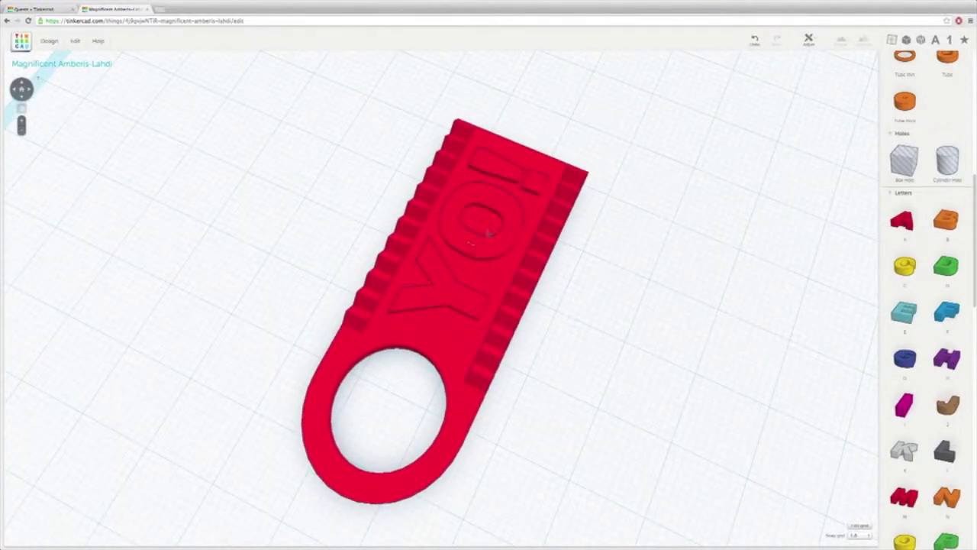
pyautogui.moveTo(639, 297); pyautogui.dragTo(552, 241, button='right')
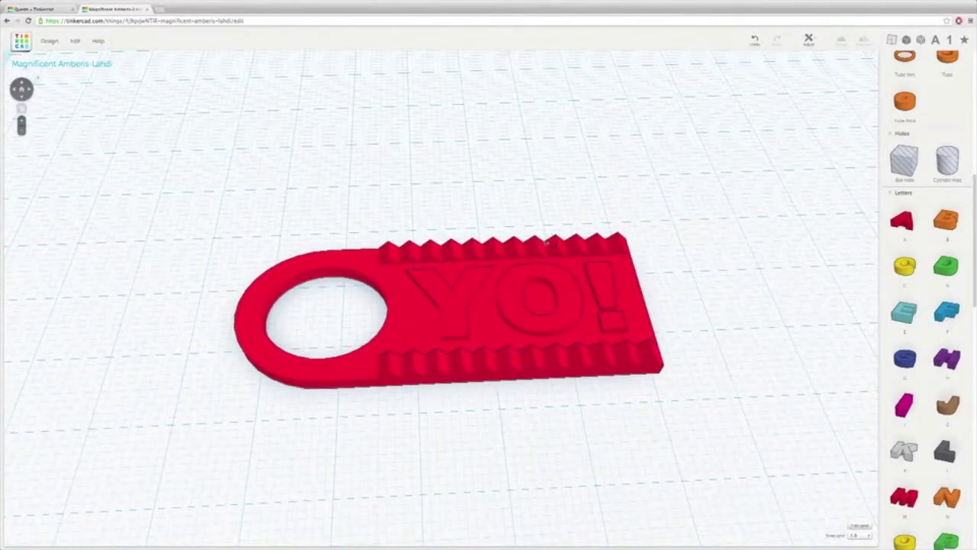
pyautogui.click(589, 368)
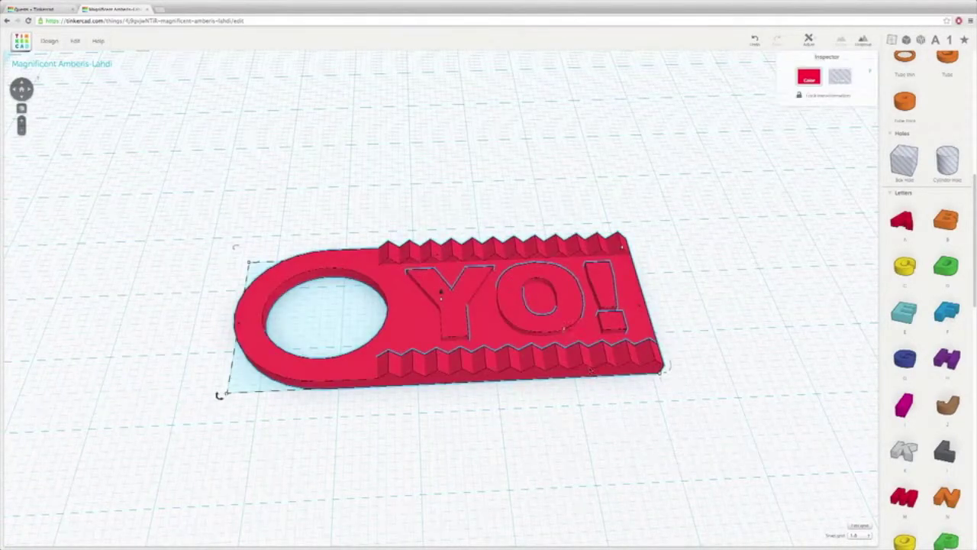
pyautogui.click(678, 329)
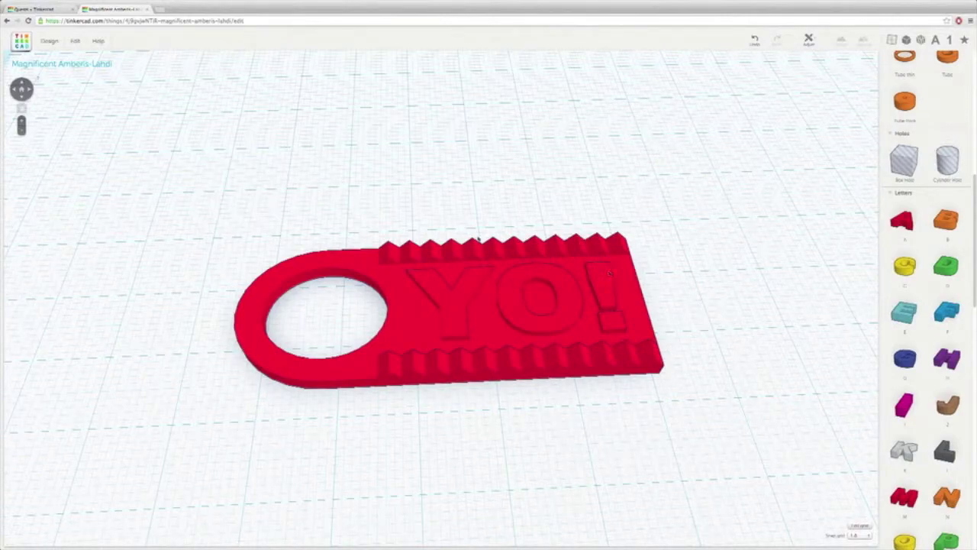
# Download the finished YO! tag for 3D printing as an STL file
pyautogui.click(50, 42)
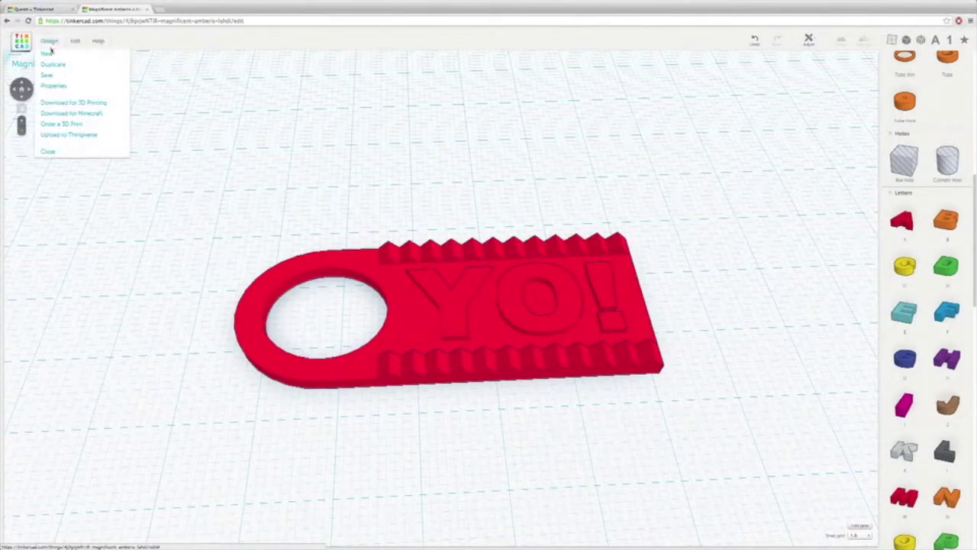
pyautogui.click(72, 103)
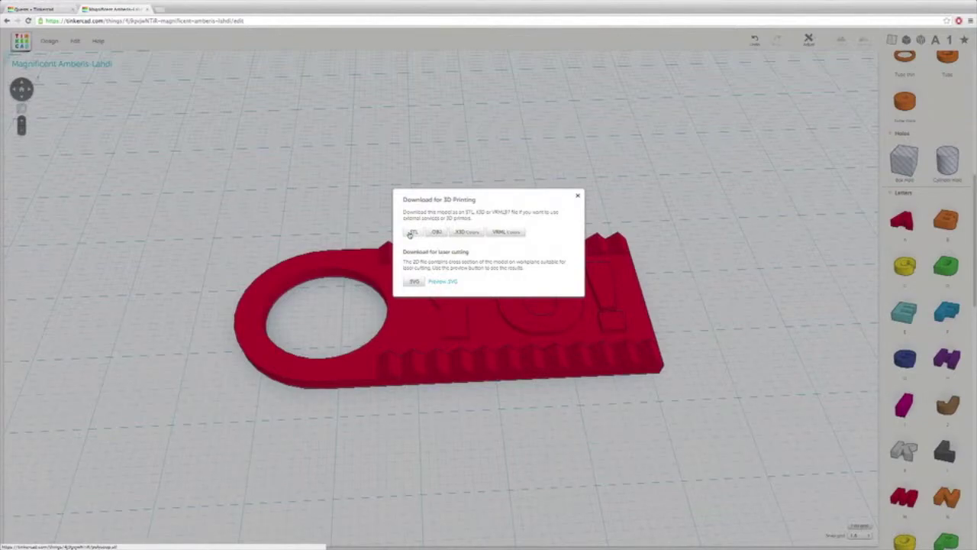
pyautogui.click(411, 234)
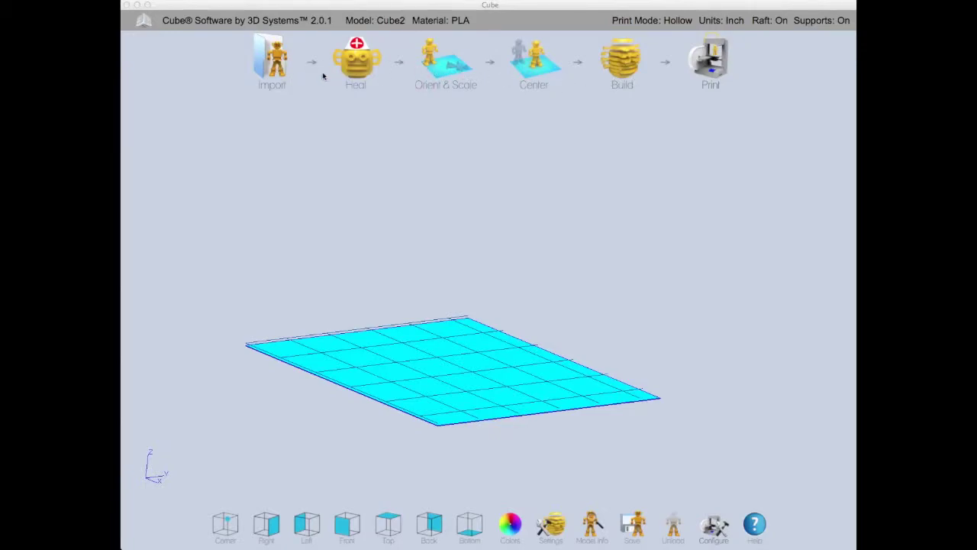
# Switch to the Cube software and import bodacious_kieran-jaagub.stl from Downloads, specifying that the model is not in inches
pyautogui.click(278, 65)
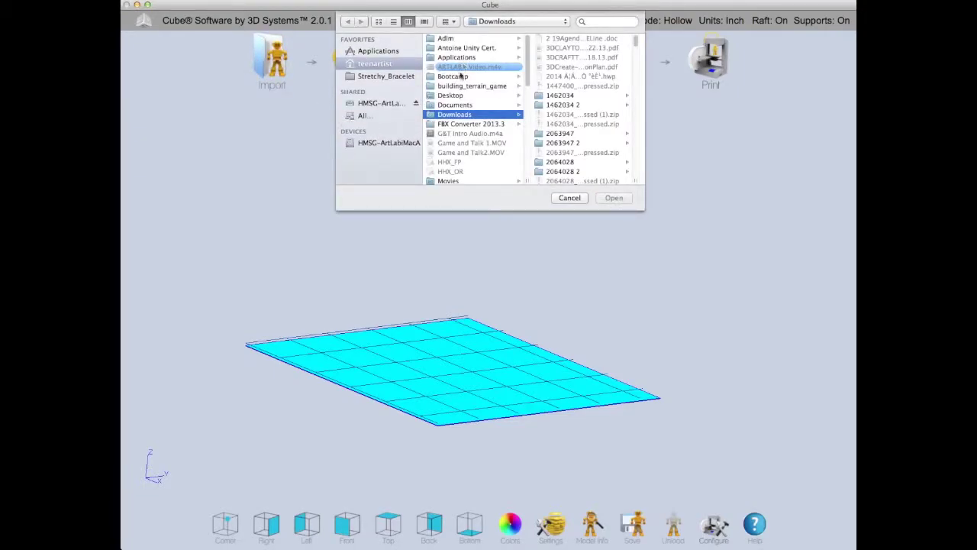
pyautogui.scroll(-5, 584, 154)
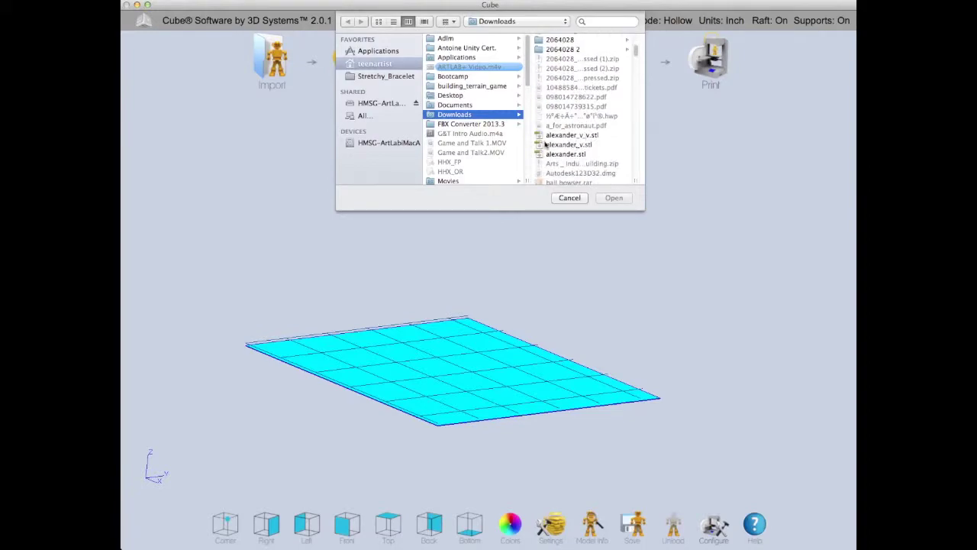
pyautogui.scroll(-3, 581, 134)
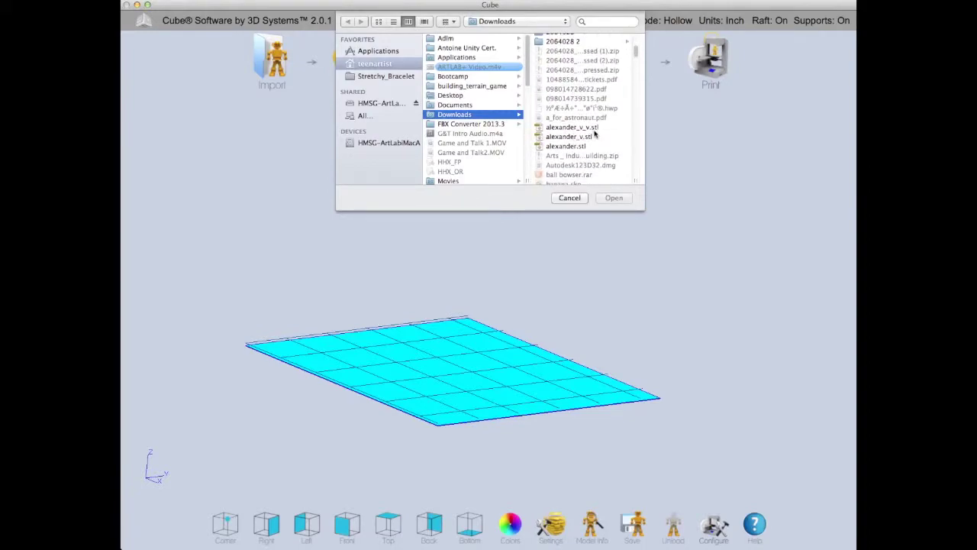
pyautogui.scroll(-2, 590, 139)
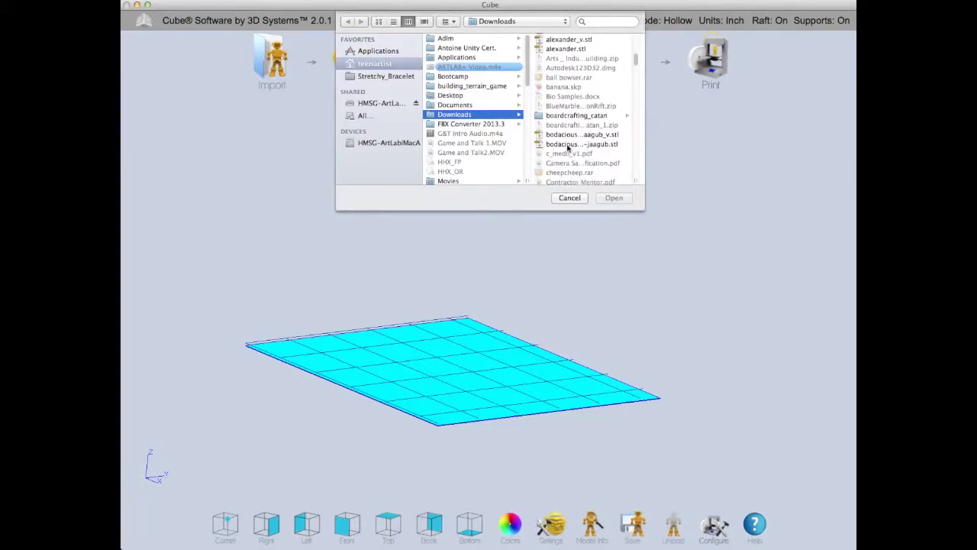
pyautogui.click(568, 144)
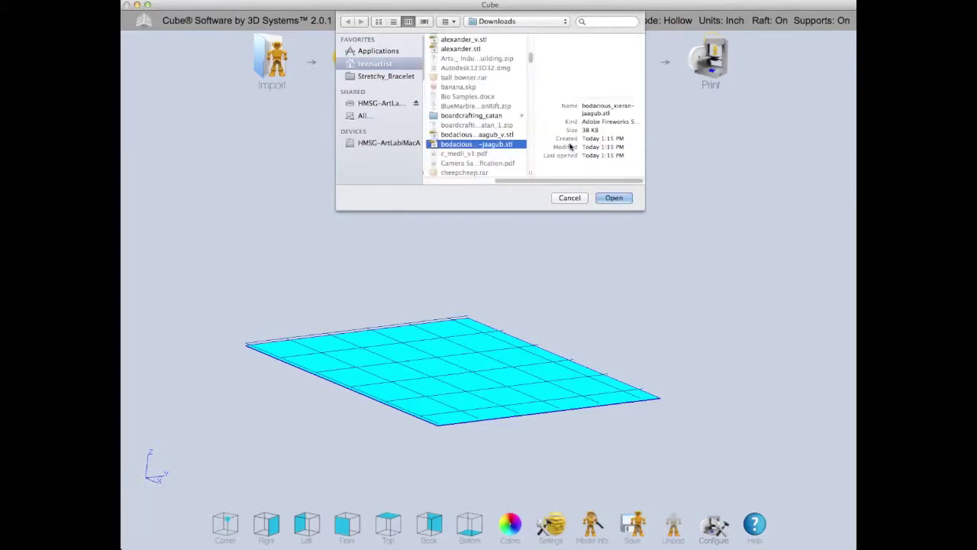
pyautogui.click(614, 198)
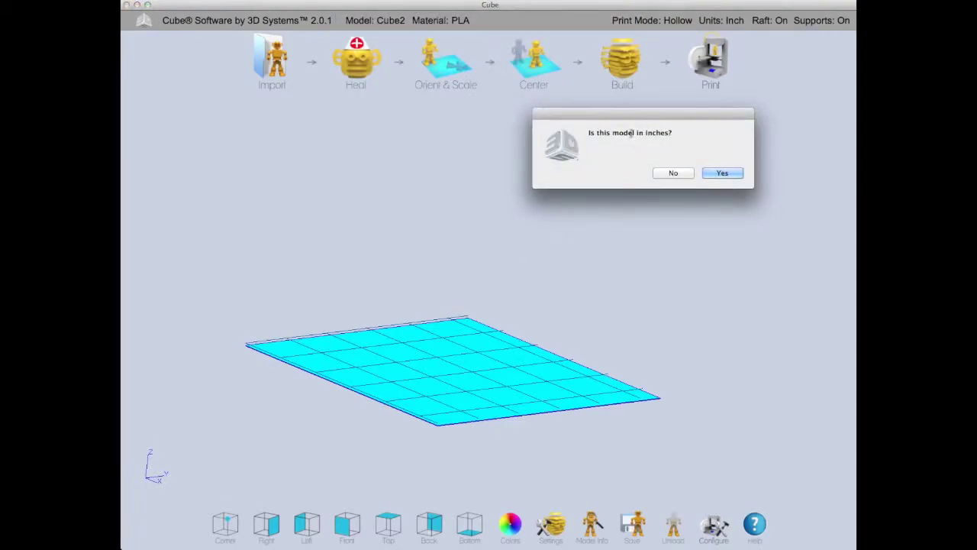
pyautogui.moveTo(626, 112); pyautogui.dragTo(512, 183)
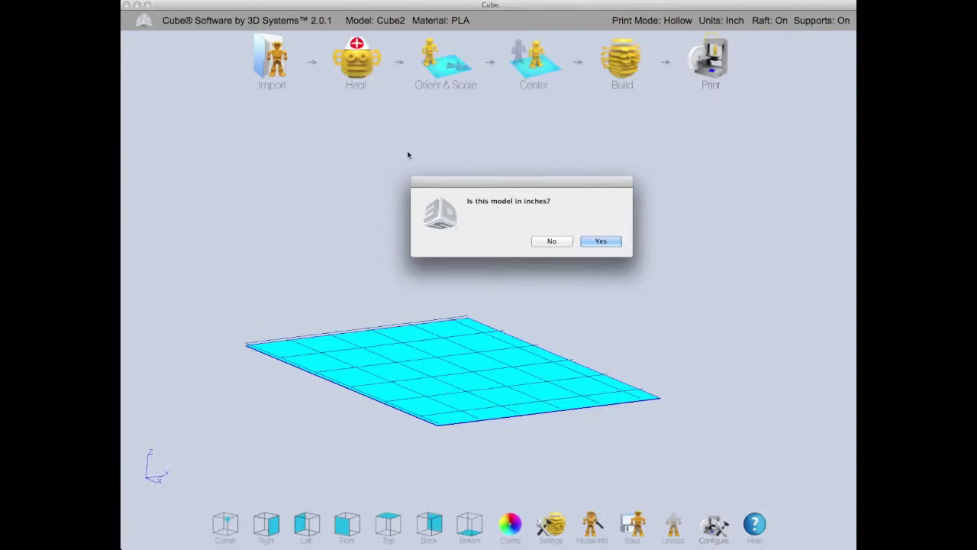
pyautogui.click(560, 244)
# Examine the imported tag's position and lettering on the build plate from several angles and distances
pyautogui.moveTo(408, 403); pyautogui.dragTo(456, 359)
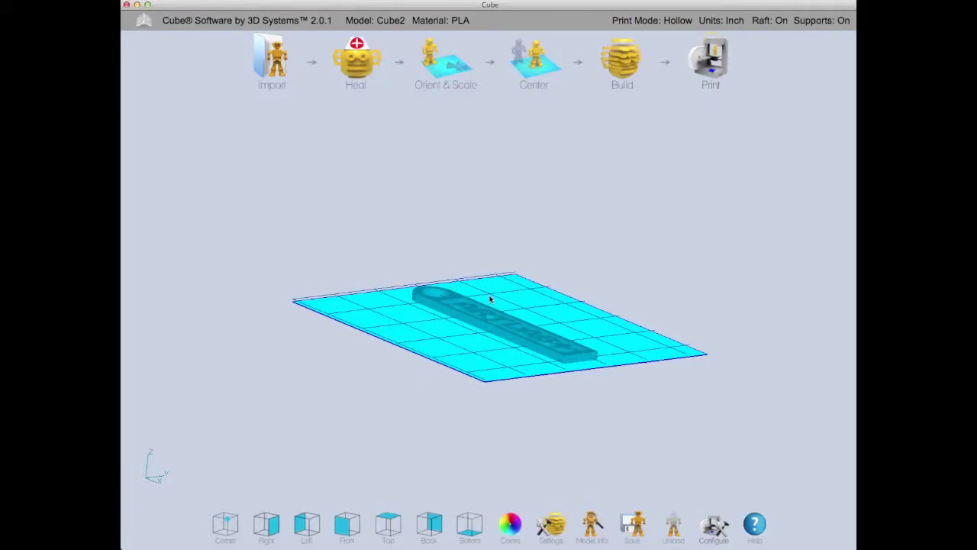
pyautogui.moveTo(441, 370); pyautogui.dragTo(738, 376)
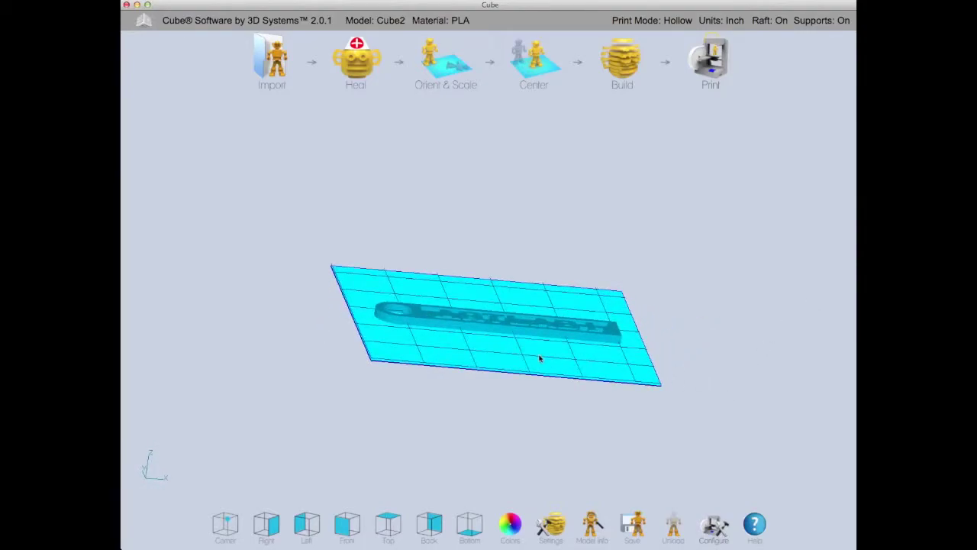
pyautogui.scroll(-5, 524, 349)
pyautogui.scroll(6, 523, 349)
pyautogui.scroll(-3, 525, 356)
pyautogui.scroll(4, 528, 362)
pyautogui.moveTo(528, 363); pyautogui.dragTo(415, 387)
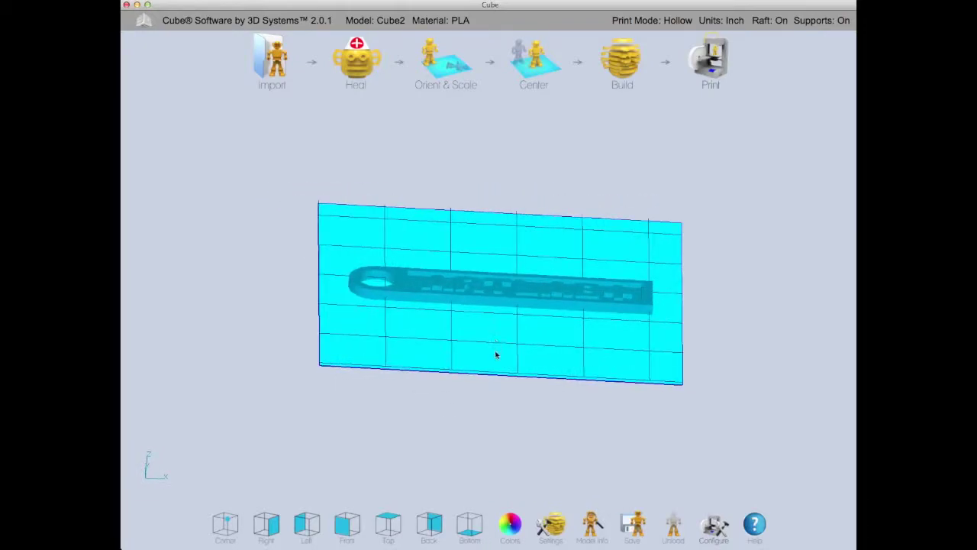
pyautogui.moveTo(516, 354); pyautogui.dragTo(478, 243)
pyautogui.scroll(5, 515, 390)
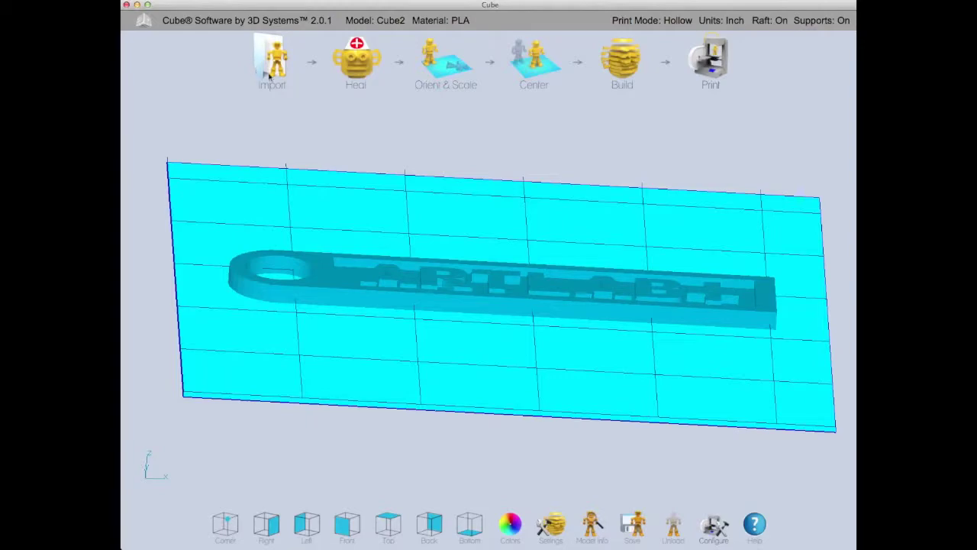
# Heal the imported tag model, accept the healed version, and select it on the build plate
pyautogui.click(359, 67)
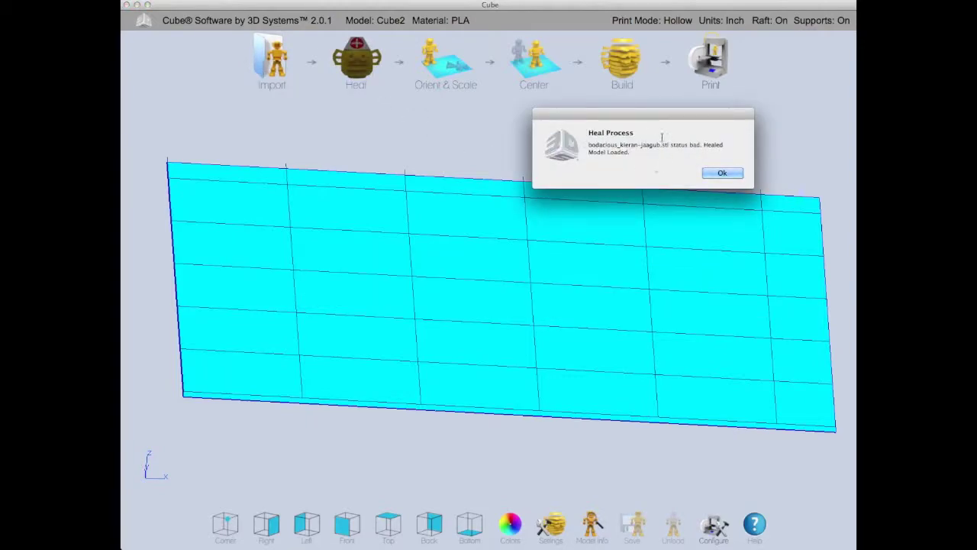
pyautogui.click(722, 173)
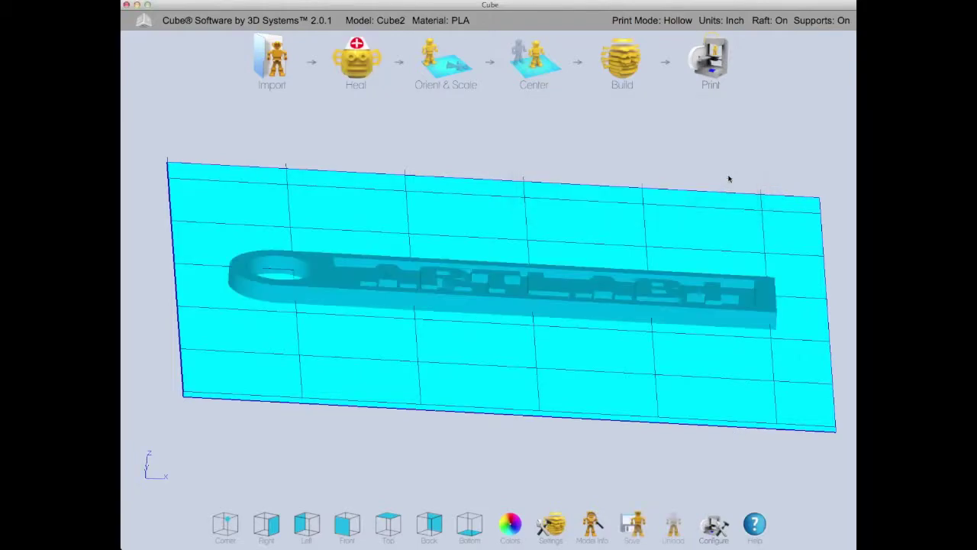
pyautogui.click(556, 297)
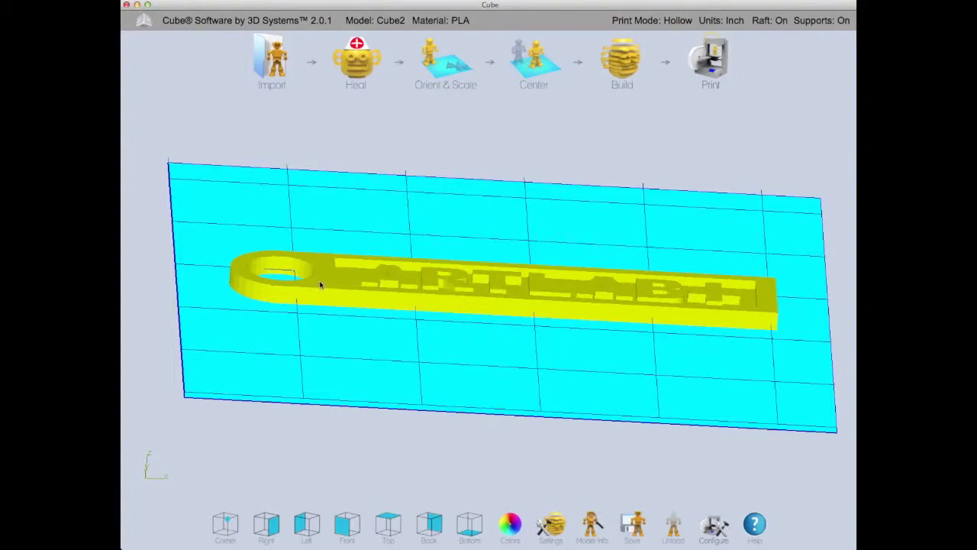
# Open the Orient & Scale controls and look through the rotate, scale and translate options for the tag
pyautogui.moveTo(393, 235); pyautogui.dragTo(397, 239)
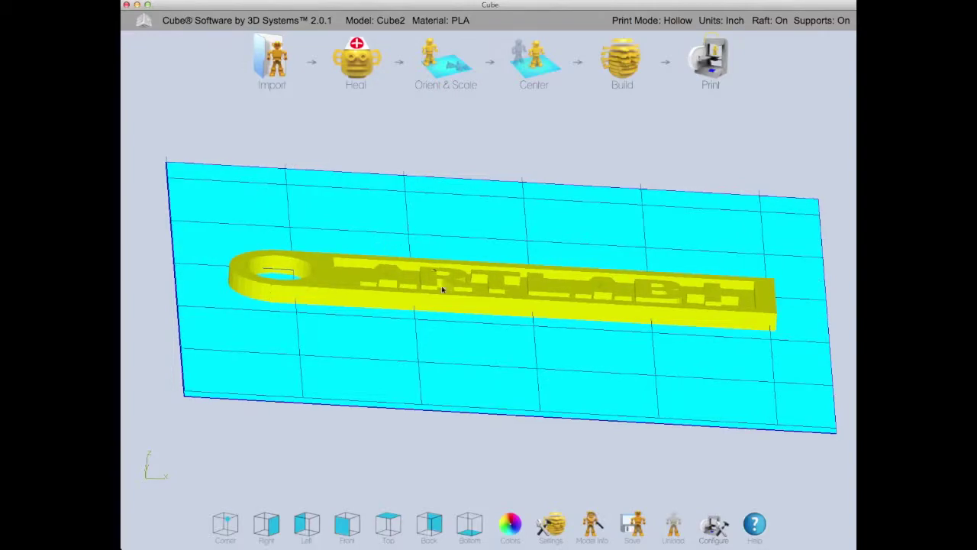
pyautogui.moveTo(452, 271)
pyautogui.mouseDown(button='right')
pyautogui.moveTo(425, 264)
pyautogui.moveTo(434, 267)
pyautogui.mouseUp(button='right')
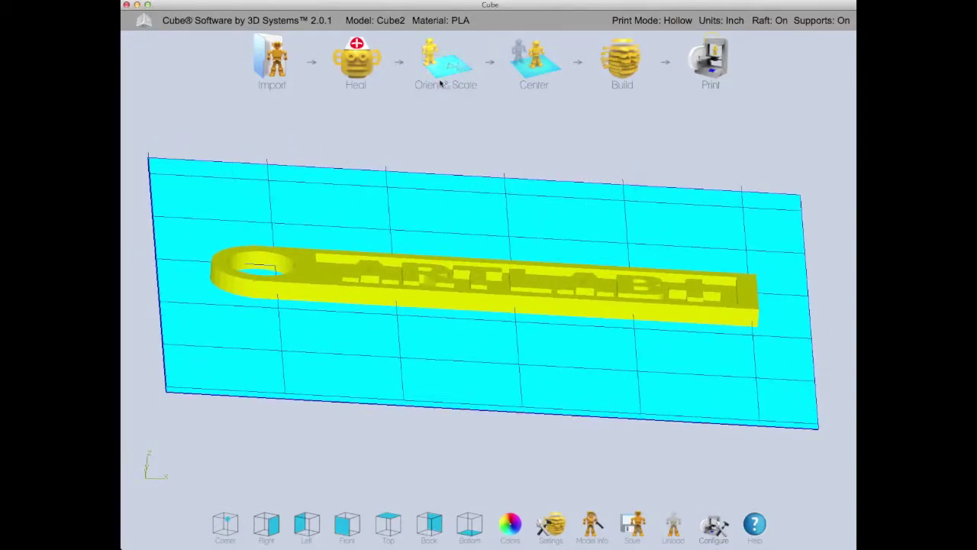
pyautogui.scroll(-5, 451, 214)
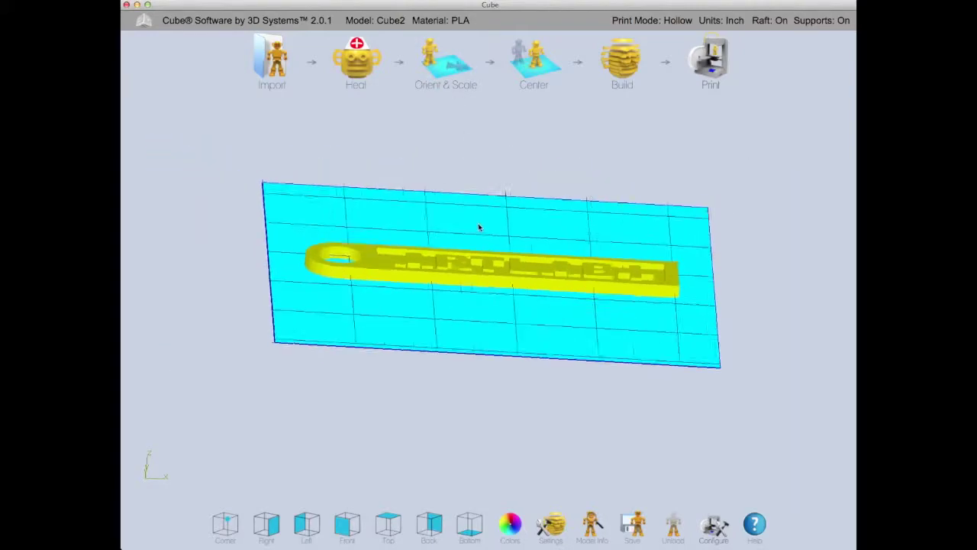
pyautogui.moveTo(471, 232); pyautogui.dragTo(475, 279, button='right')
pyautogui.click(443, 71)
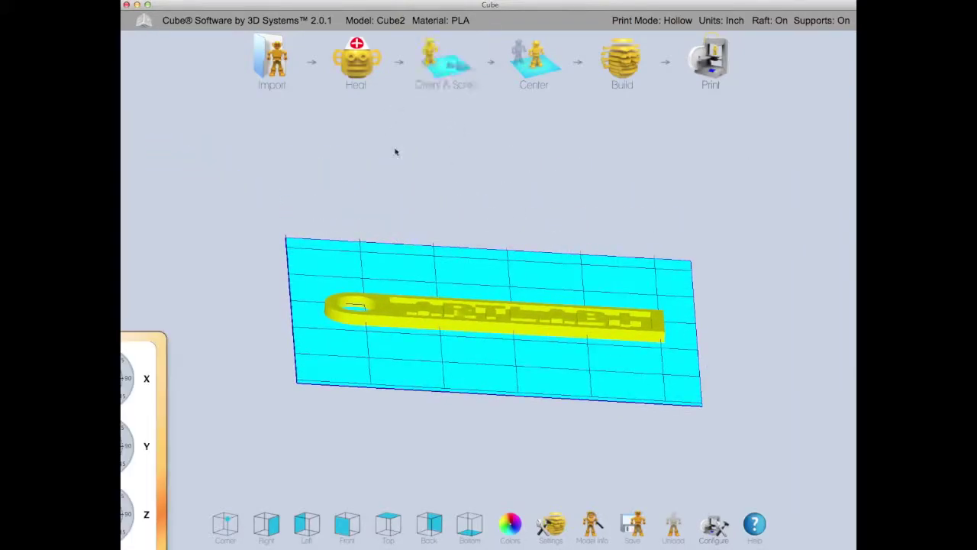
pyautogui.moveTo(122, 340); pyautogui.dragTo(201, 130)
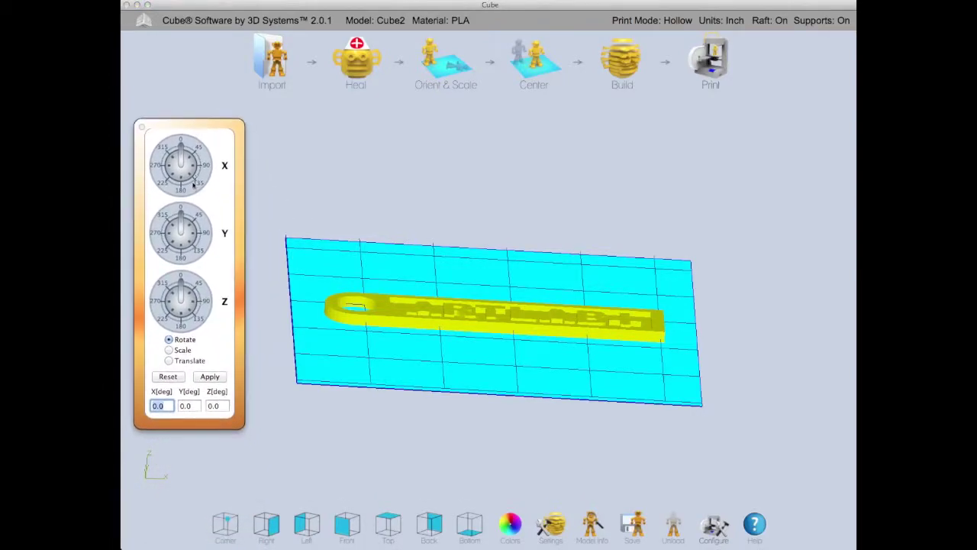
pyautogui.click(168, 350)
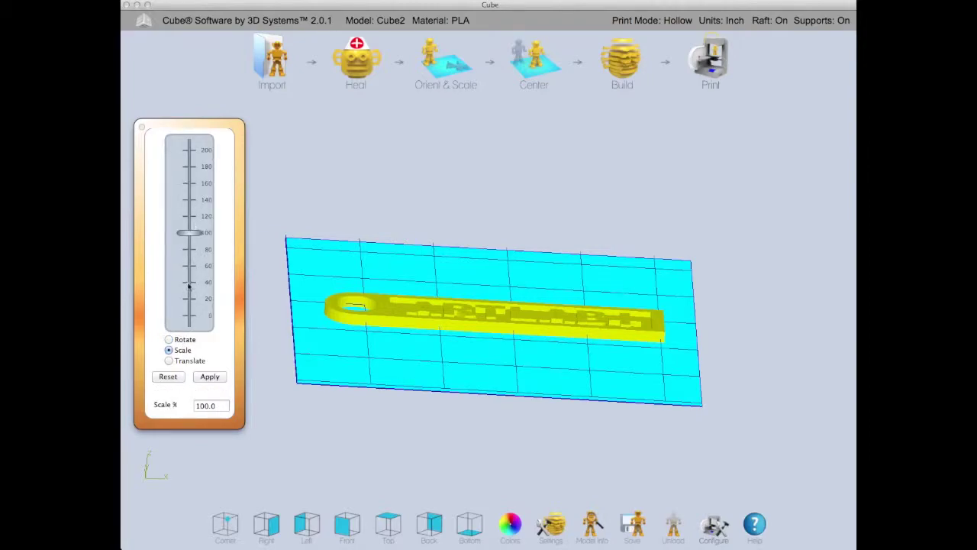
pyautogui.click(183, 362)
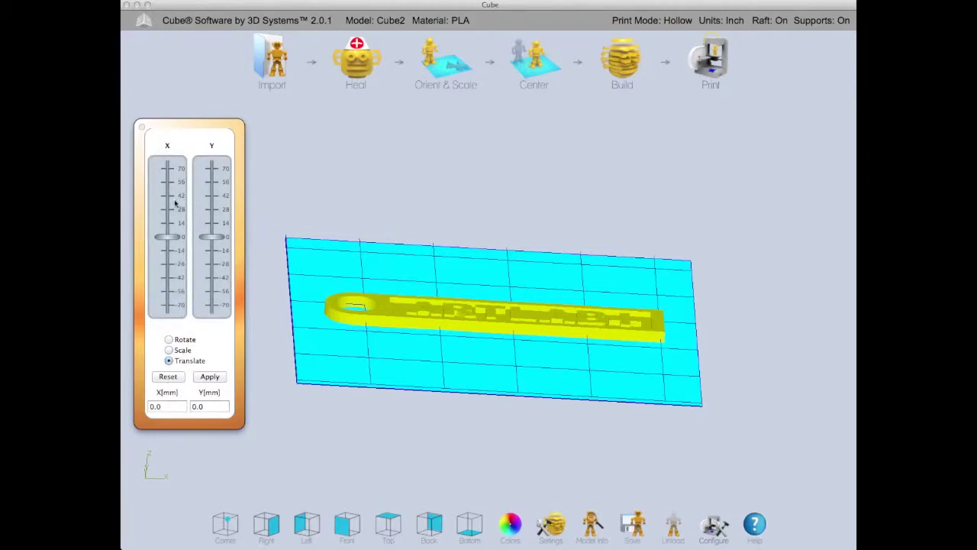
pyautogui.click(182, 341)
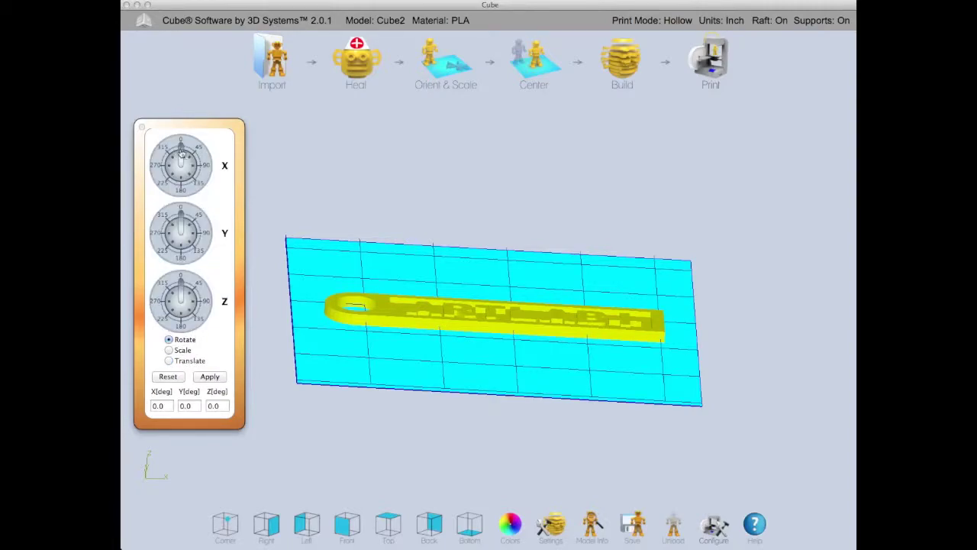
# Rotate the tag 90 degrees about the X axis and inspect how it stands on the plate
pyautogui.moveTo(181, 144); pyautogui.dragTo(209, 166)
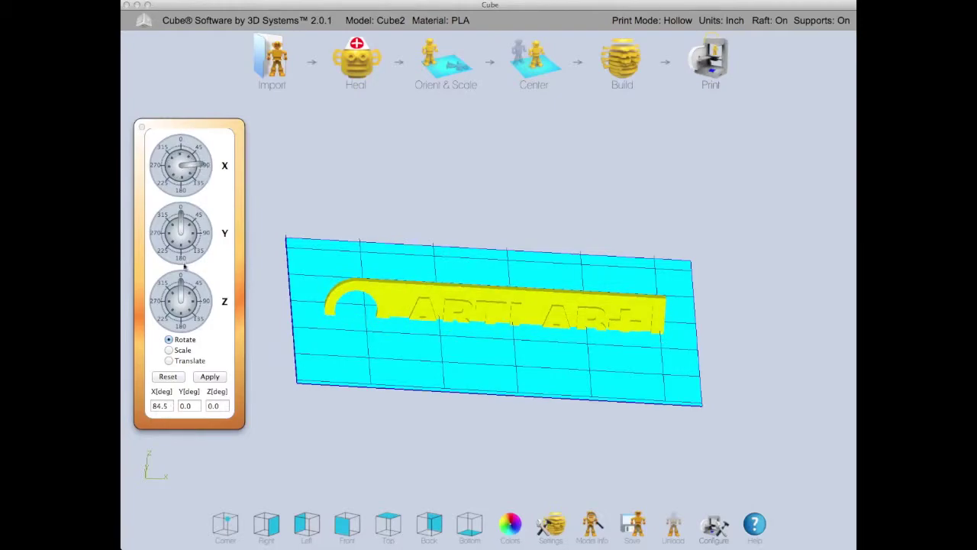
pyautogui.click(170, 406)
pyautogui.doubleClick(170, 405)
pyautogui.write('90')
pyautogui.click(215, 379)
pyautogui.moveTo(447, 340); pyautogui.dragTo(503, 317)
pyautogui.moveTo(484, 257); pyautogui.dragTo(450, 295)
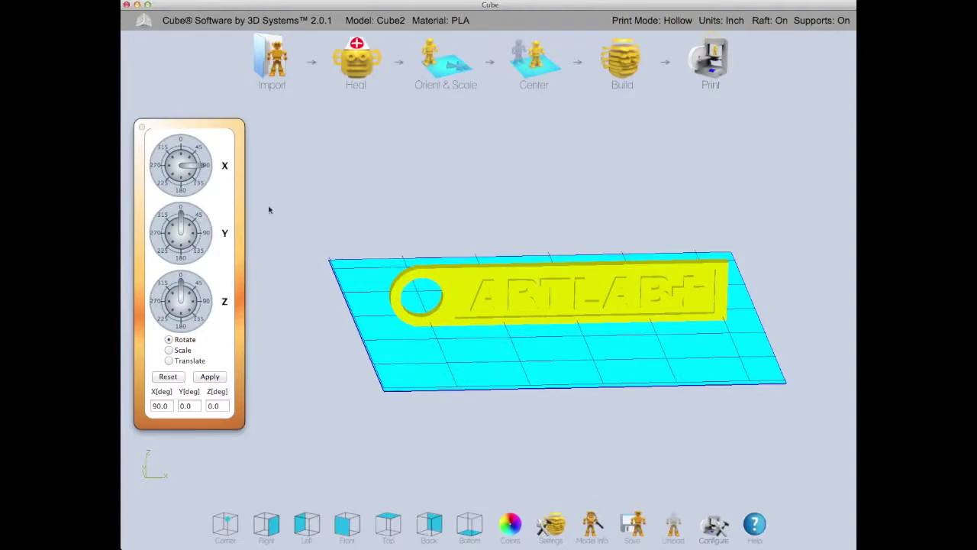
# Return the tag's X rotation to 0 degrees so it lies flat
pyautogui.moveTo(196, 165); pyautogui.dragTo(181, 144)
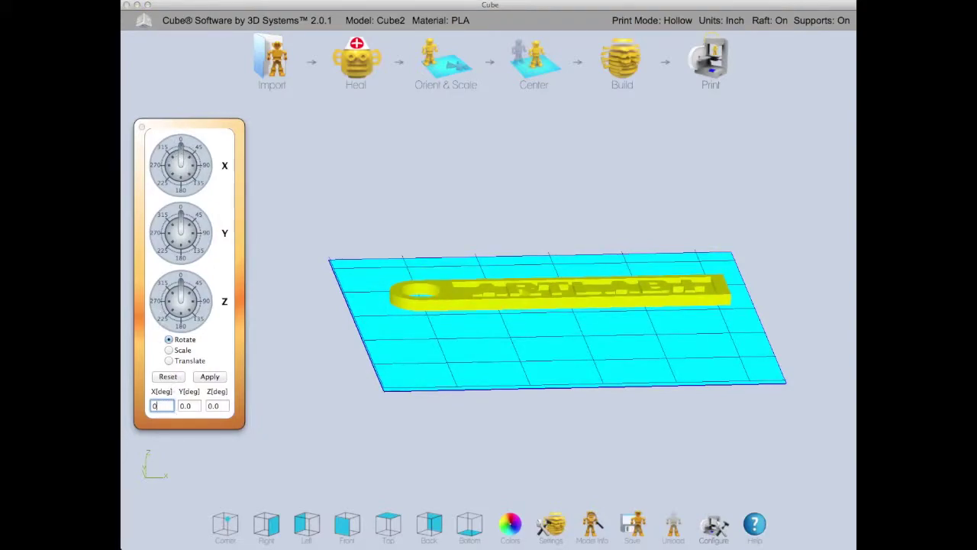
pyautogui.write('0')
pyautogui.click(209, 376)
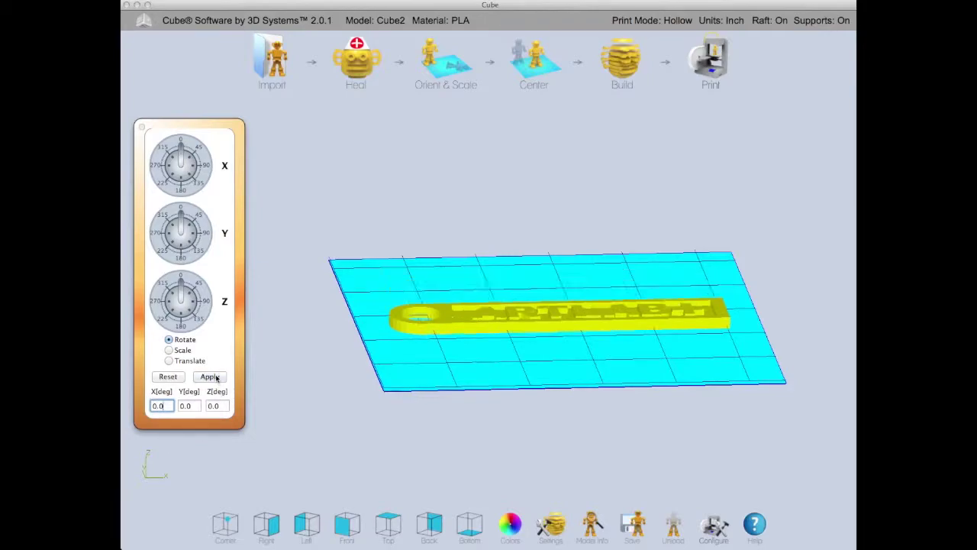
# Scale the tag to 83% and center it on the build plate
pyautogui.click(179, 350)
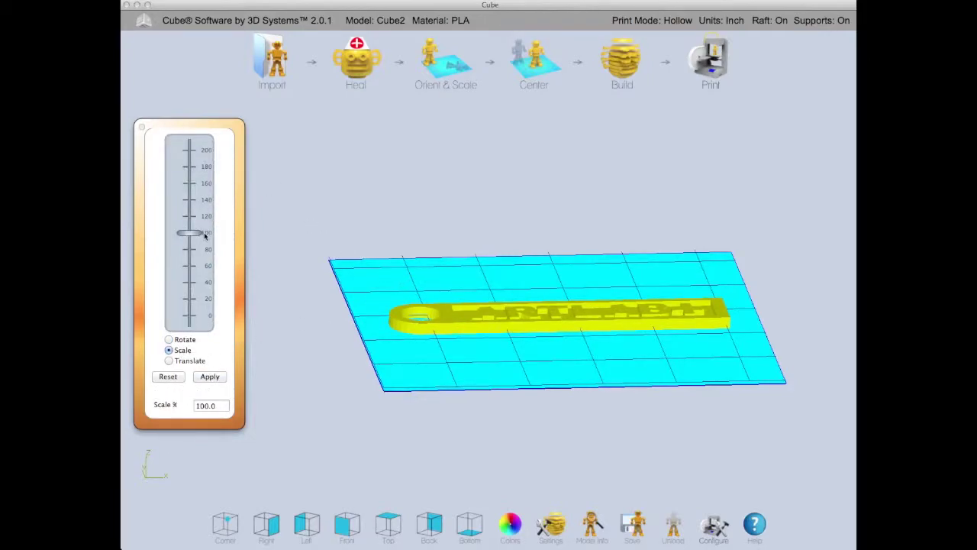
pyautogui.moveTo(195, 236); pyautogui.dragTo(201, 273)
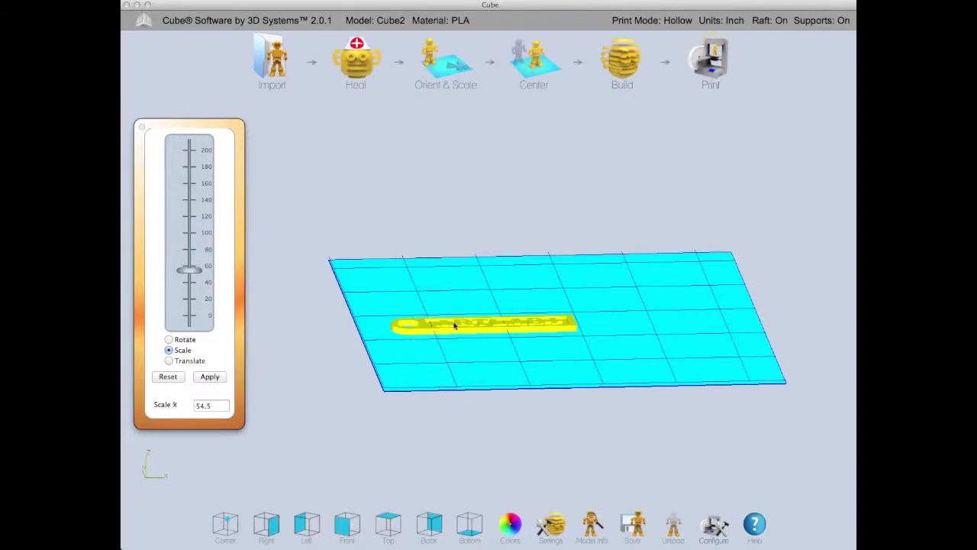
pyautogui.moveTo(190, 271); pyautogui.dragTo(190, 248)
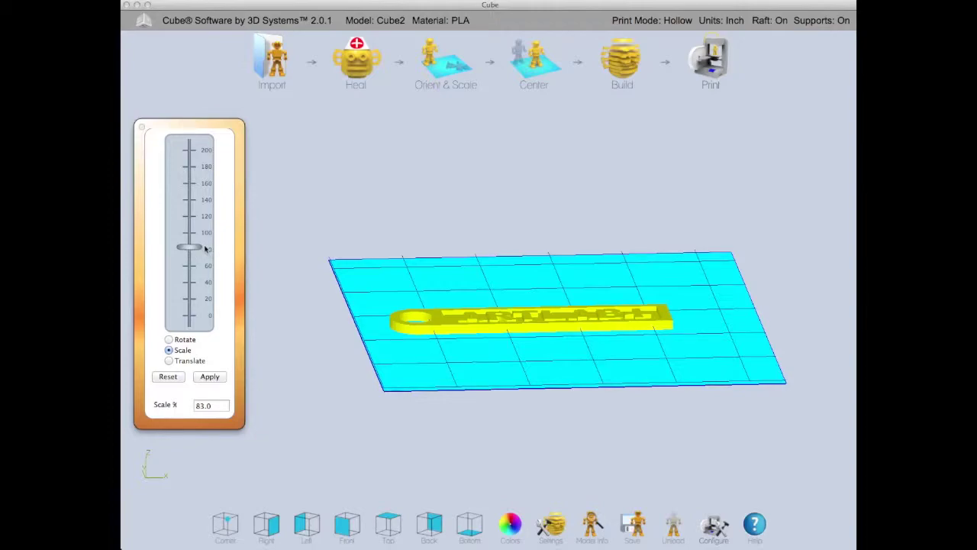
pyautogui.click(216, 377)
pyautogui.moveTo(558, 340); pyautogui.dragTo(559, 383, button='right')
pyautogui.moveTo(544, 432); pyautogui.dragTo(607, 533)
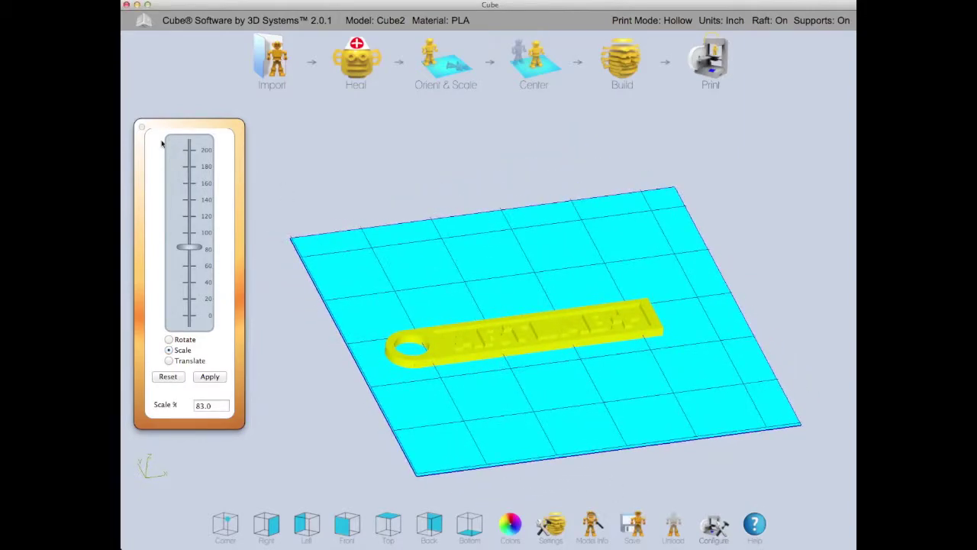
pyautogui.click(141, 128)
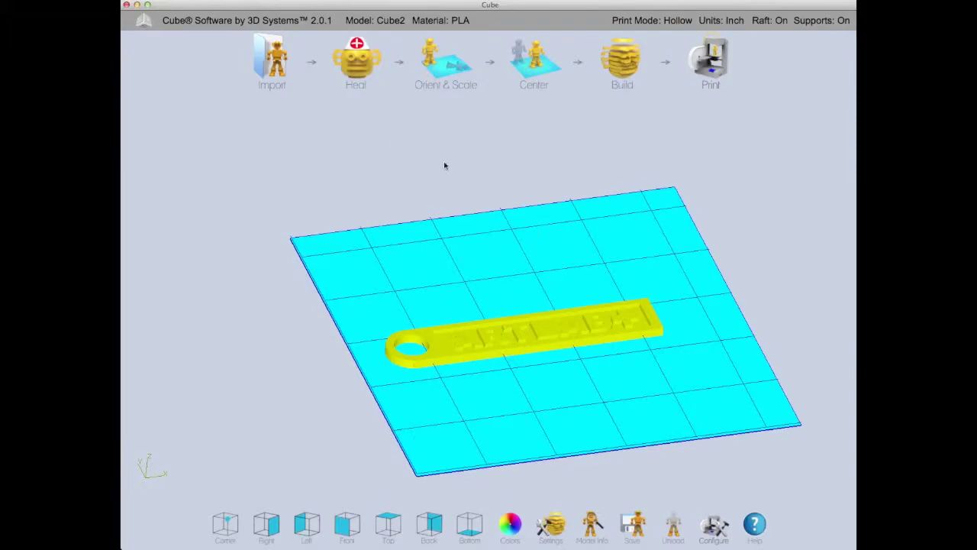
pyautogui.click(534, 69)
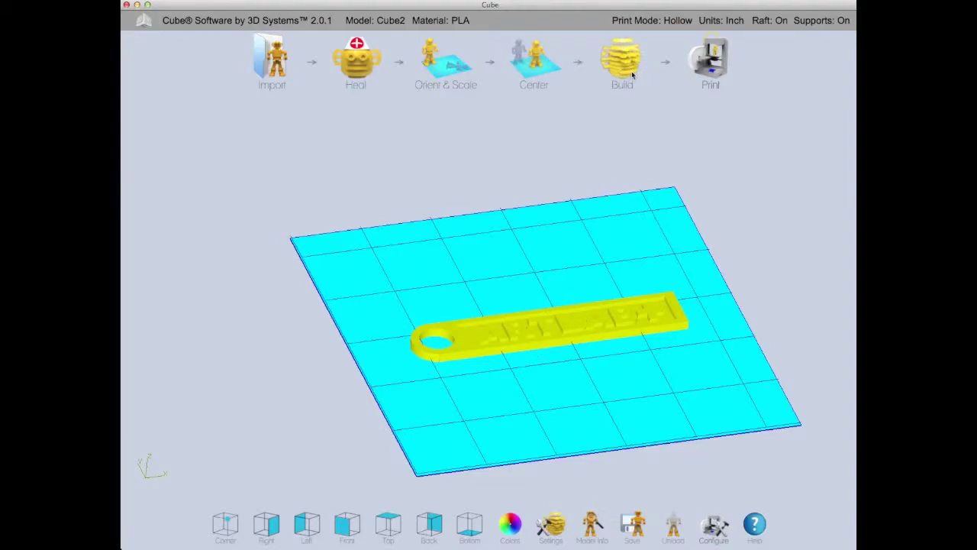
# Review the print settings, toggling Supports off and back on, and inspect the tag from another angle
pyautogui.click(556, 526)
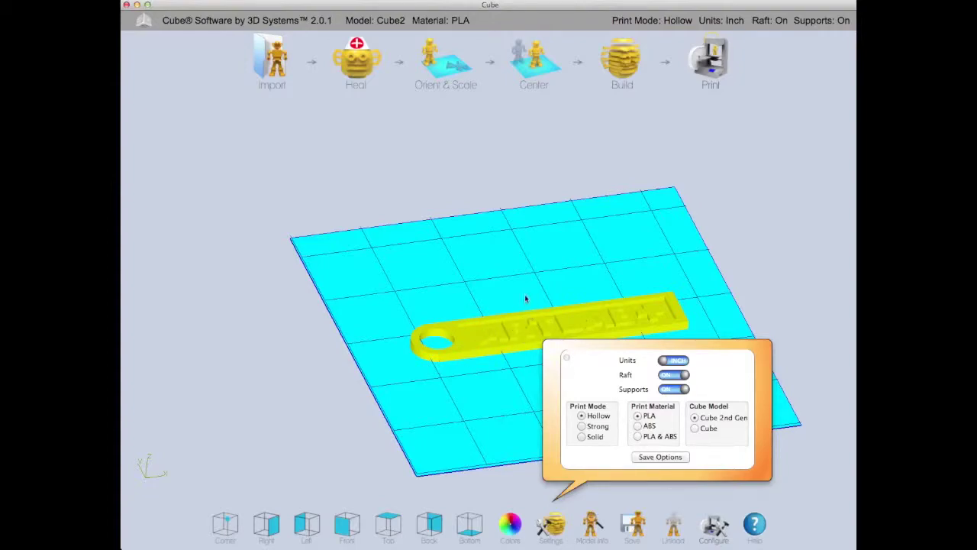
pyautogui.click(672, 389)
pyautogui.click(672, 388)
pyautogui.moveTo(437, 334); pyautogui.dragTo(446, 328)
pyautogui.moveTo(453, 367); pyautogui.dragTo(700, 390)
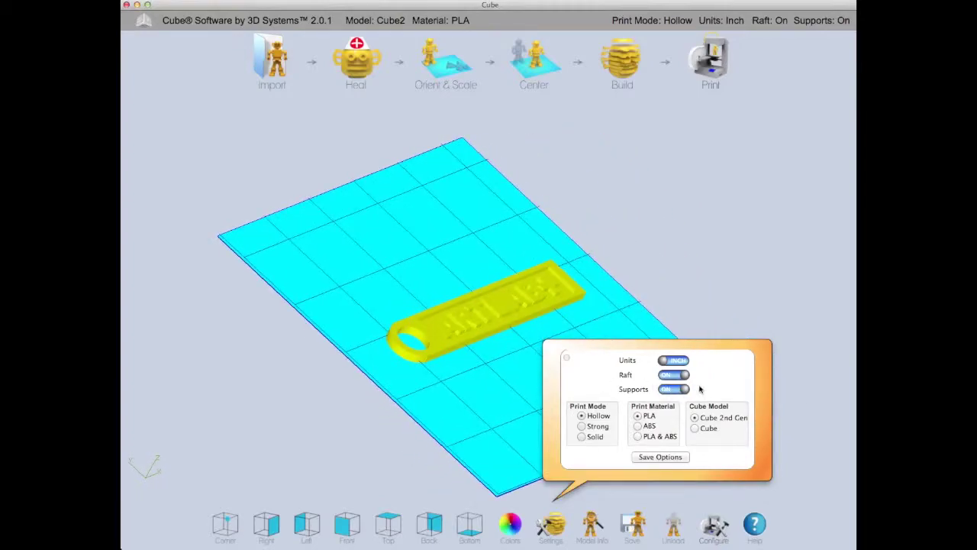
pyautogui.click(566, 358)
# Rotate the tag about 88 degrees around the Y axis and inspect it standing upright through the plate
pyautogui.click(446, 59)
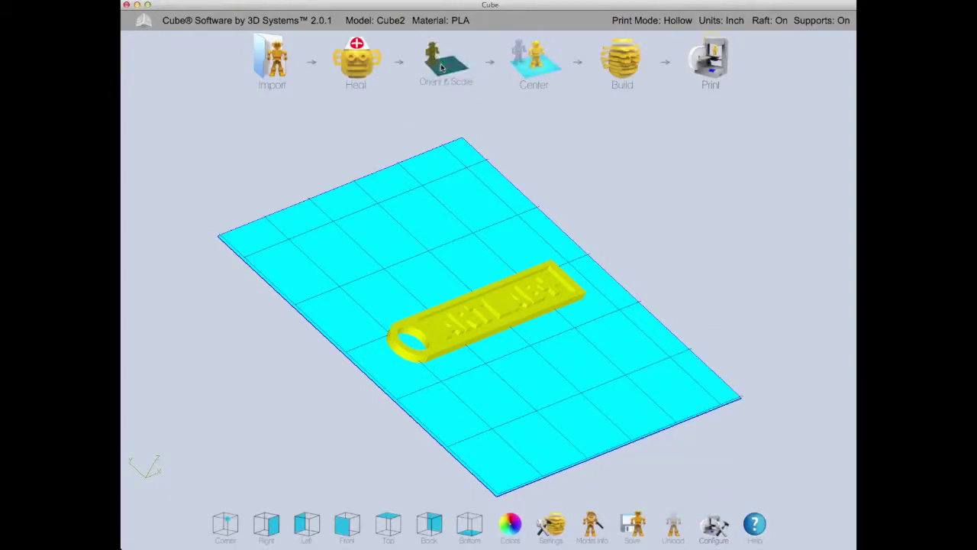
pyautogui.moveTo(128, 343); pyautogui.dragTo(208, 196)
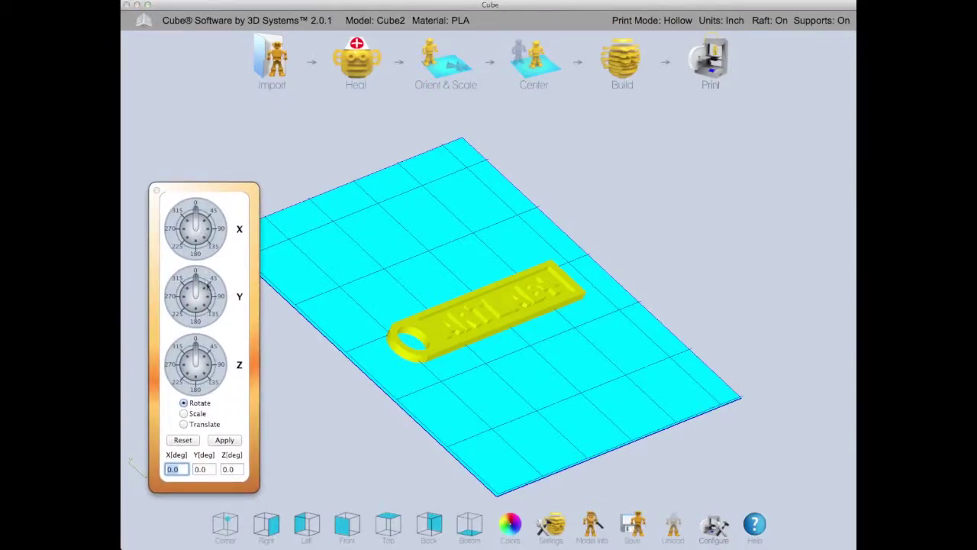
pyautogui.moveTo(196, 276); pyautogui.dragTo(221, 300)
pyautogui.moveTo(447, 370); pyautogui.dragTo(523, 370)
pyautogui.moveTo(459, 286); pyautogui.dragTo(125, 136)
pyautogui.moveTo(369, 391); pyautogui.dragTo(729, 318)
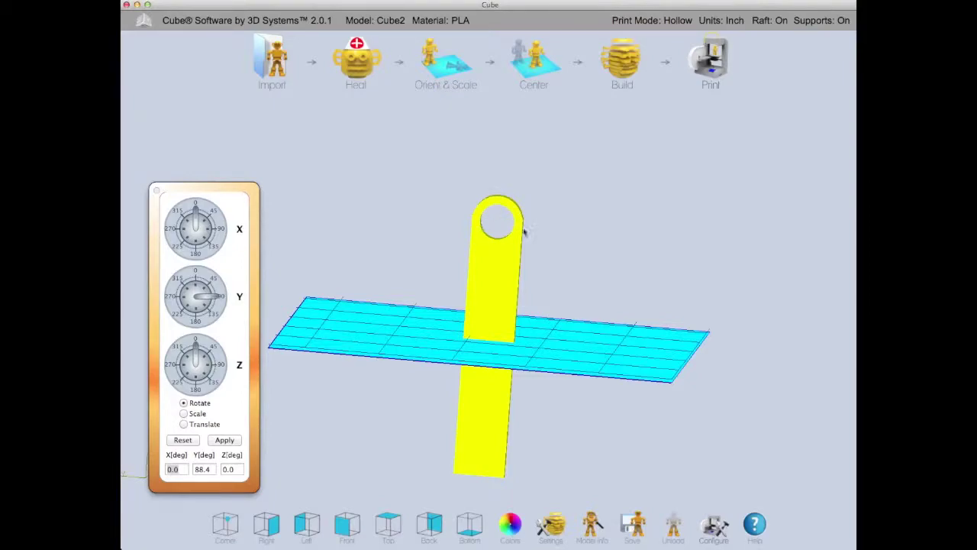
pyautogui.moveTo(544, 293); pyautogui.dragTo(521, 304, button='middle')
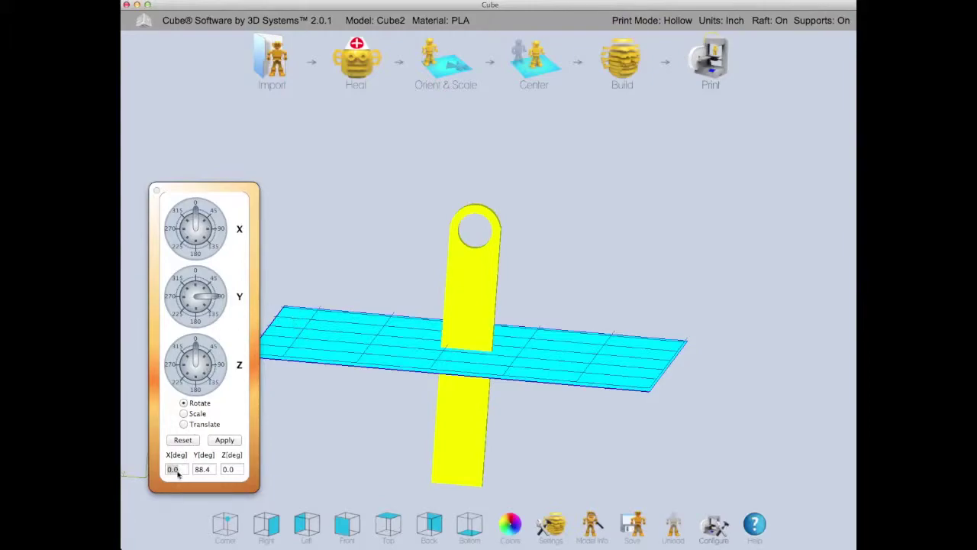
# Set the tag's Y rotation back to 0 degrees and check that it lies flat on the plate
pyautogui.press('Tab')
pyautogui.write('0')
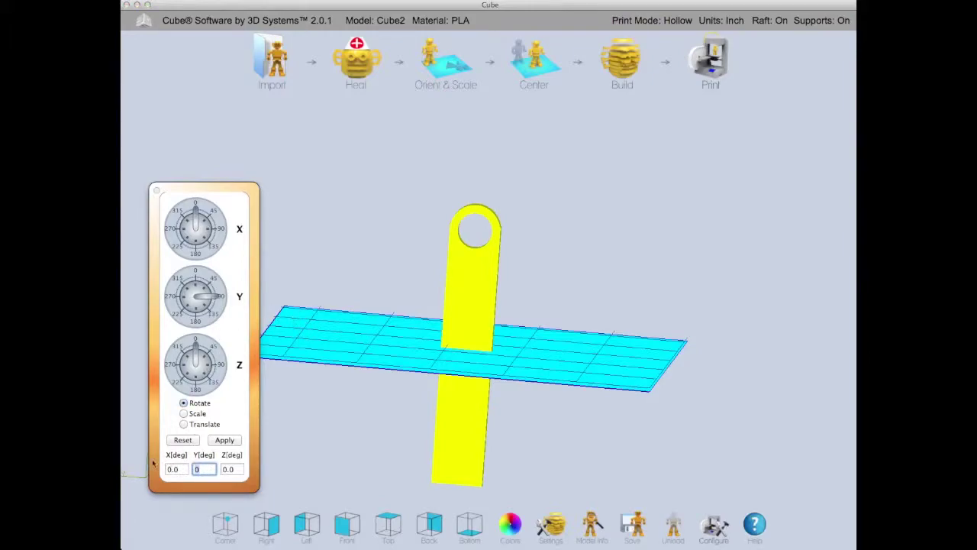
pyautogui.click(227, 441)
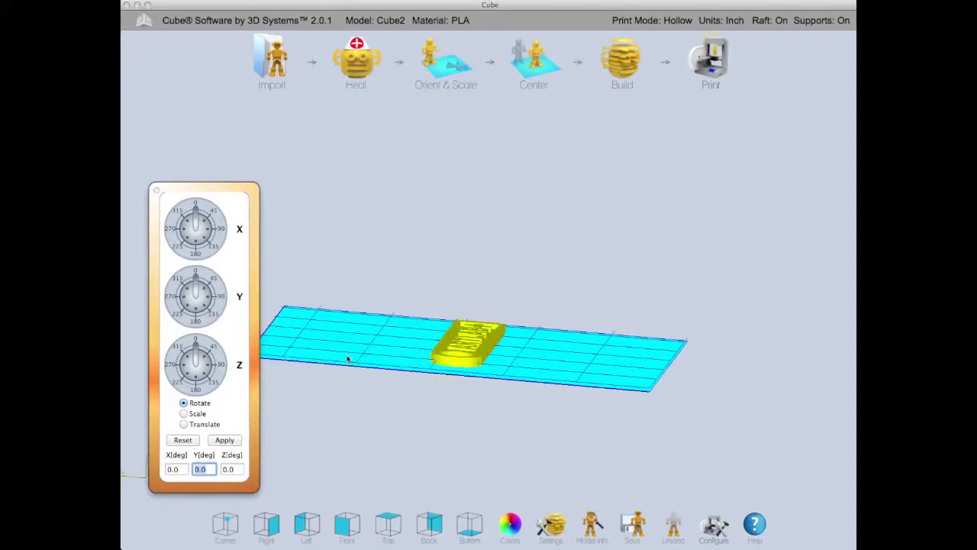
pyautogui.moveTo(560, 348); pyautogui.dragTo(498, 327, button='right')
pyautogui.moveTo(500, 329); pyautogui.dragTo(634, 379)
pyautogui.moveTo(635, 378); pyautogui.dragTo(567, 302, button='right')
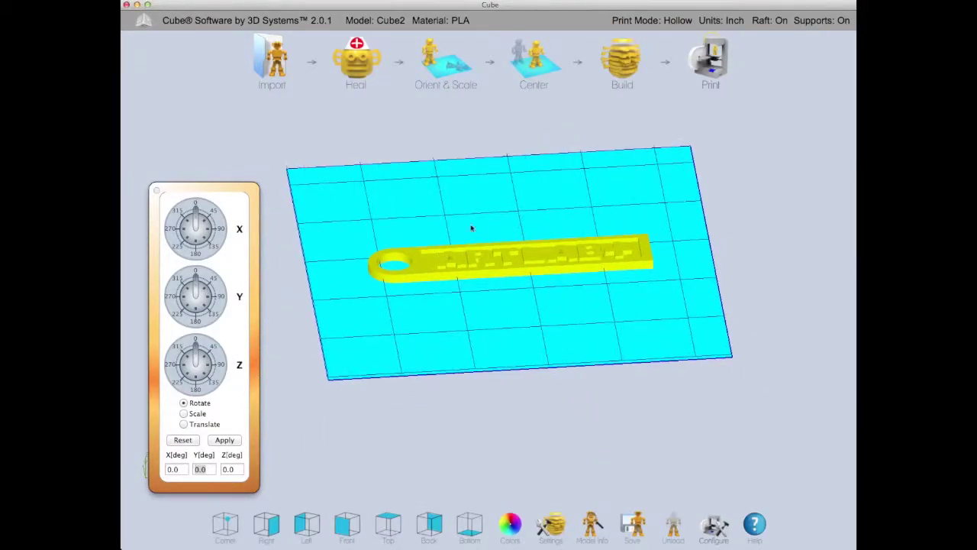
# Configure printing with Supports off, Hollow print mode and PLA & ABS material, and close the open settings
pyautogui.click(551, 523)
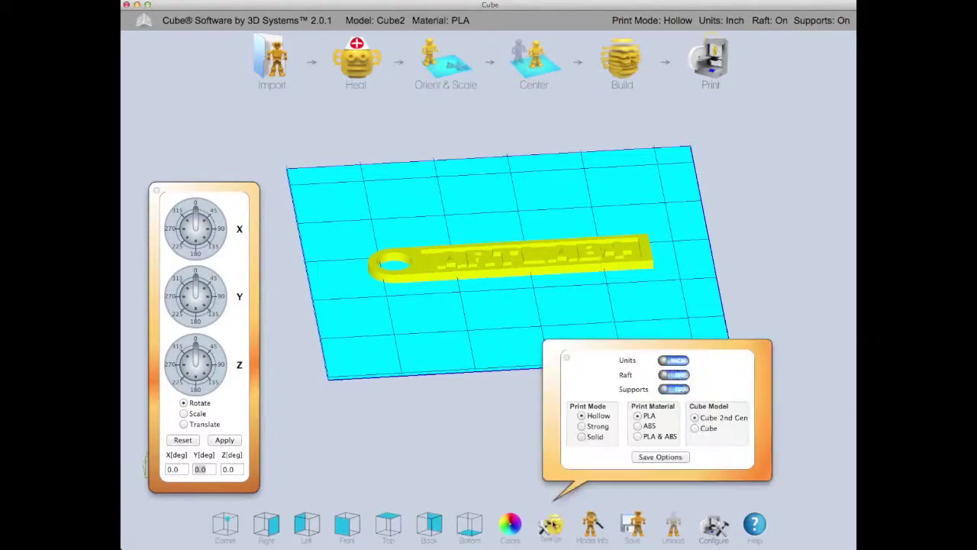
pyautogui.click(685, 389)
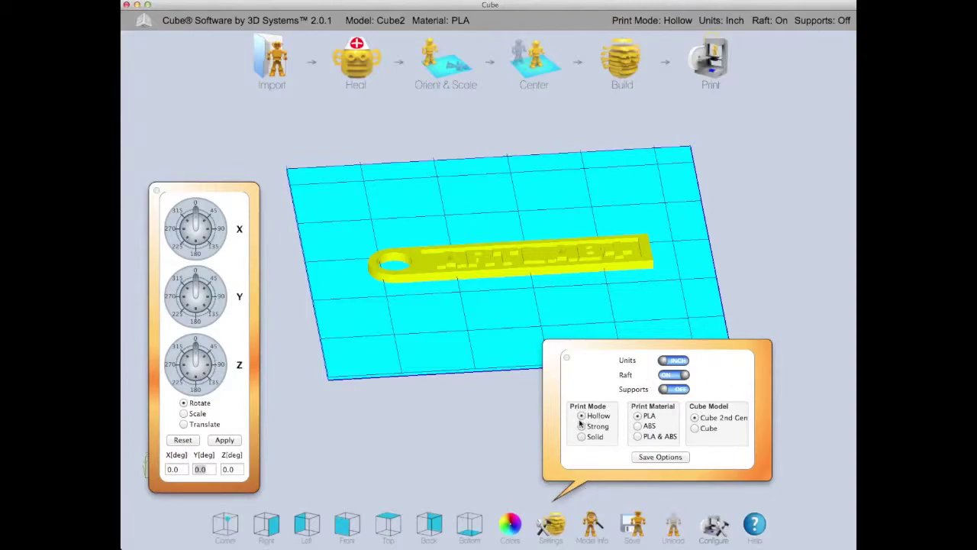
pyautogui.click(596, 436)
pyautogui.click(598, 426)
pyautogui.click(594, 417)
pyautogui.click(640, 436)
pyautogui.click(566, 358)
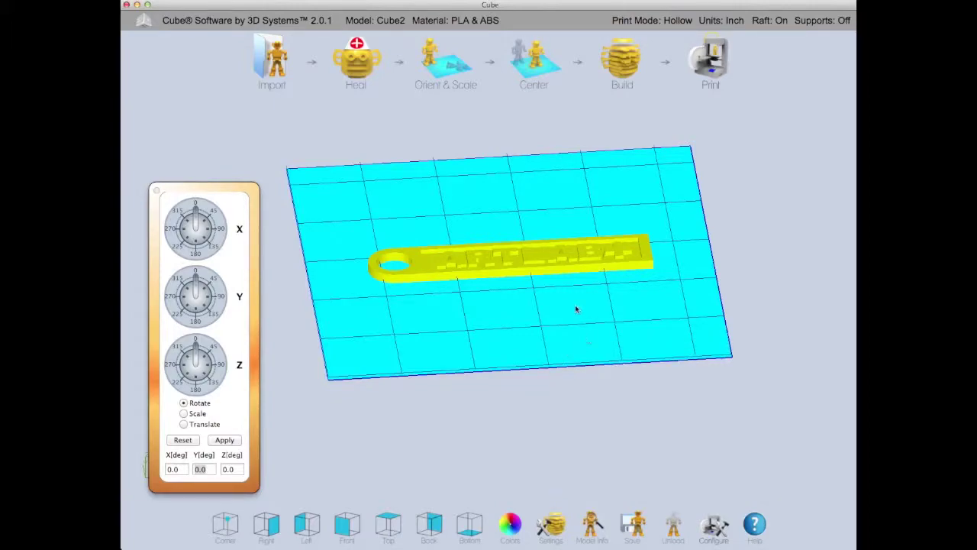
pyautogui.click(156, 190)
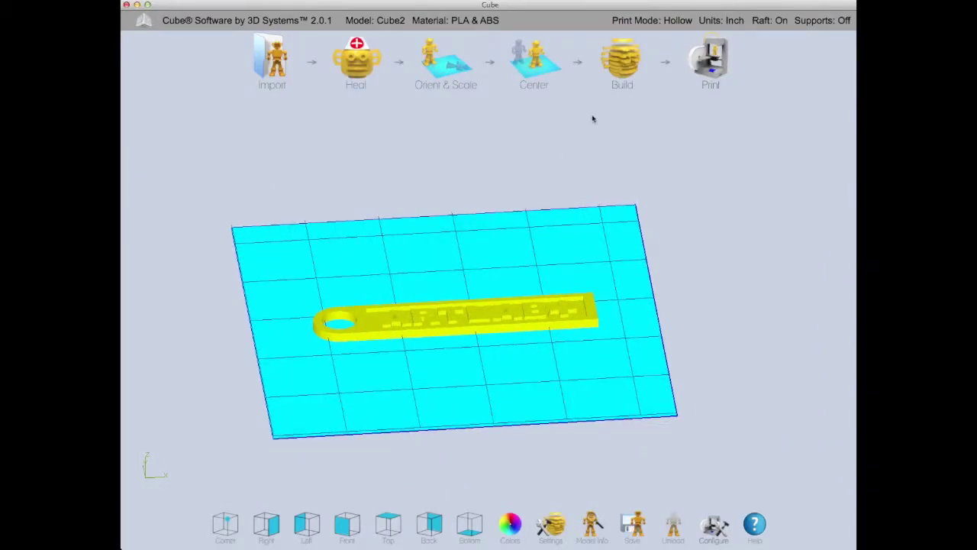
# Build the tag for PLA and ABS, saving to Downloads under the suggested names, and read the estimated build times
pyautogui.click(628, 64)
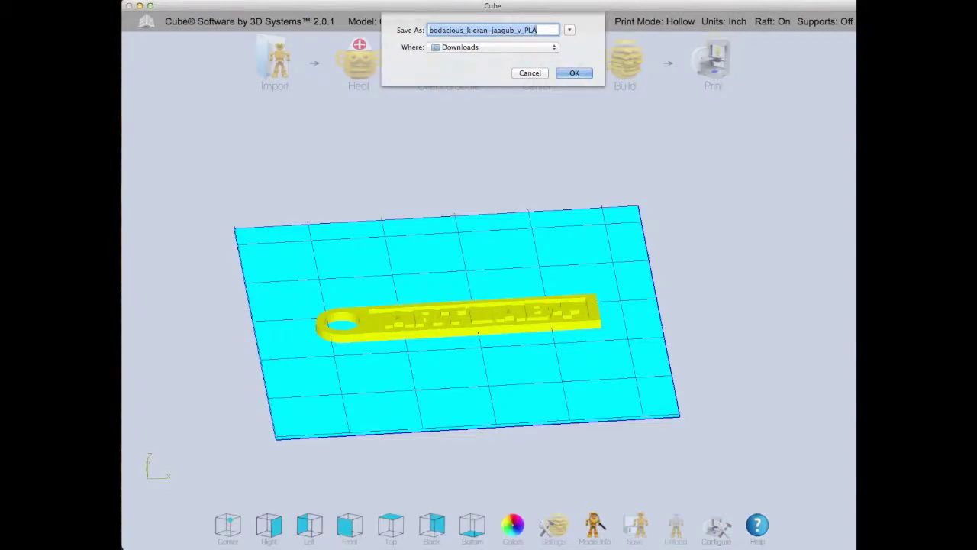
pyautogui.click(579, 75)
pyautogui.click(573, 73)
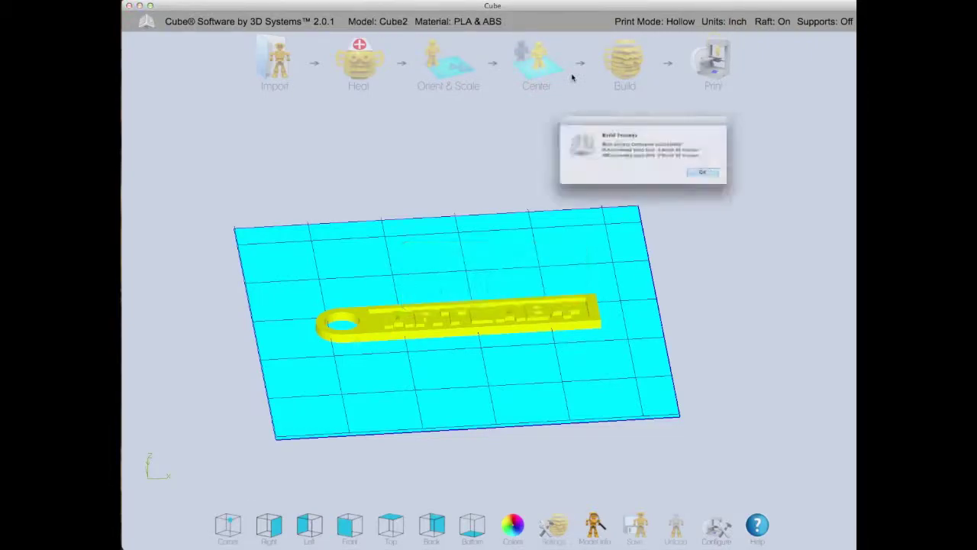
pyautogui.moveTo(685, 150); pyautogui.dragTo(704, 157)
pyautogui.click(704, 158)
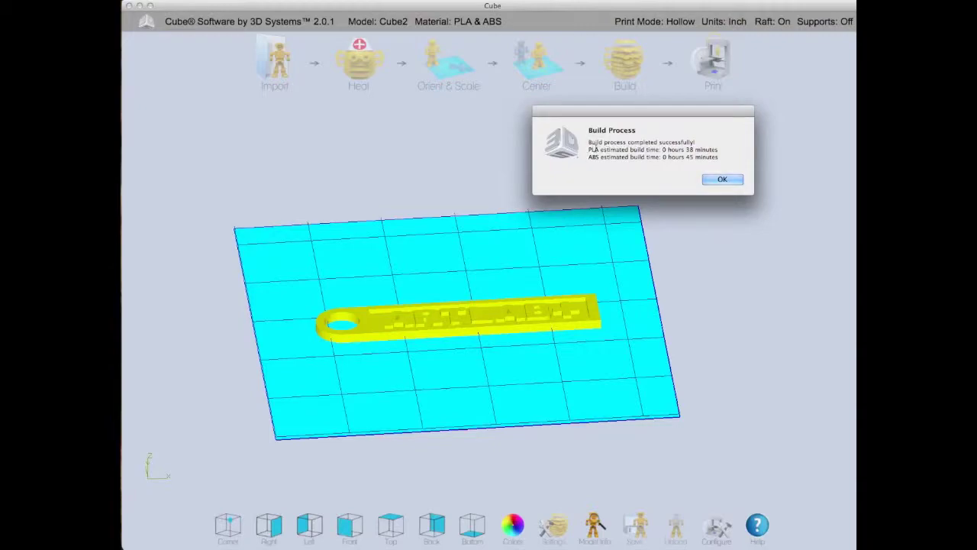
pyautogui.moveTo(589, 157); pyautogui.dragTo(703, 158)
pyautogui.click(699, 155)
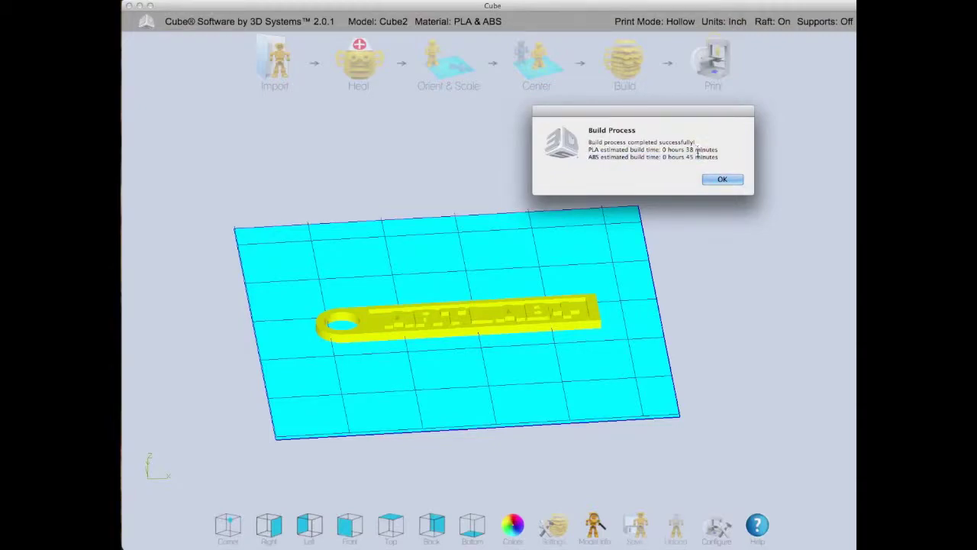
pyautogui.click(723, 180)
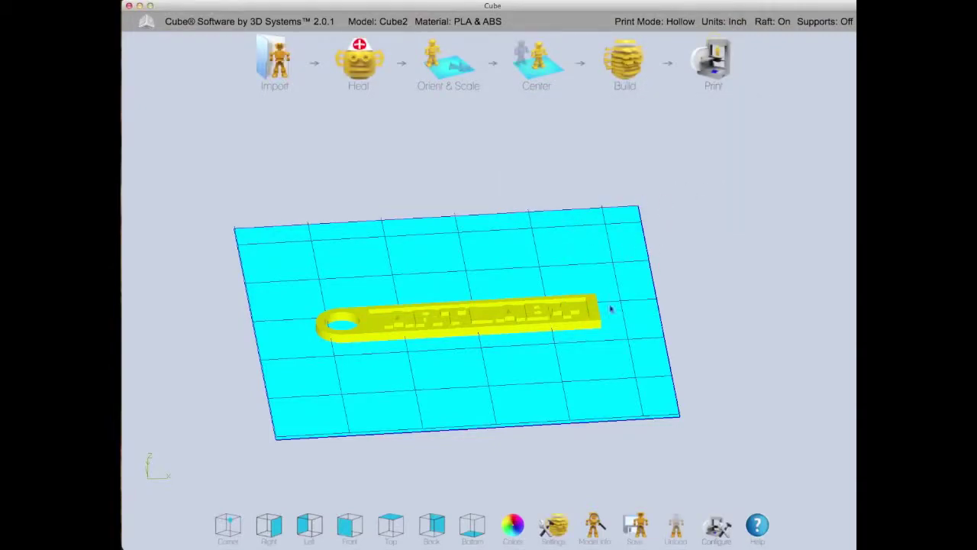